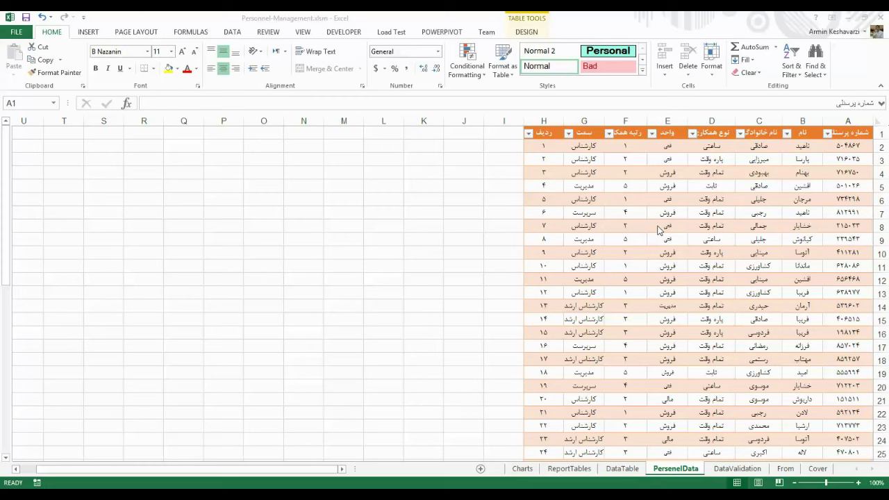
# Select cells around the personnel table, ending on header cell A1 of the data sheet.
pyautogui.click(761, 227)
pyautogui.click(761, 226)
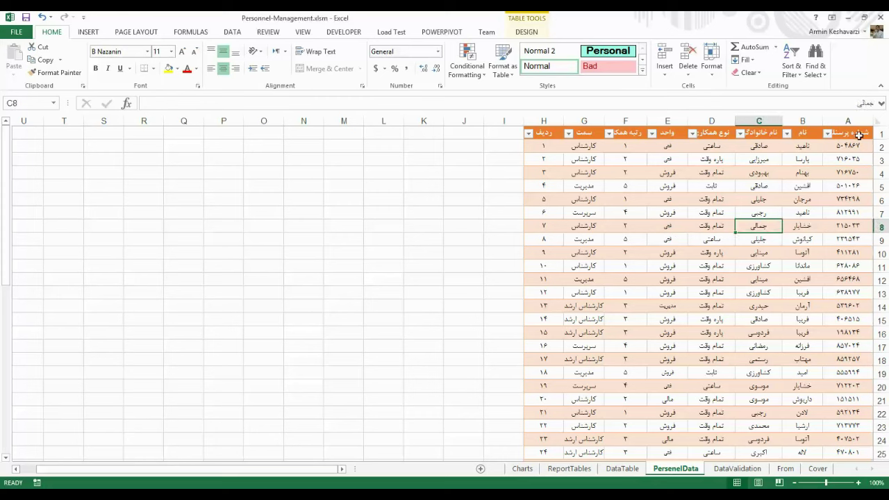
pyautogui.moveTo(856, 133)
pyautogui.mouseDown()
pyautogui.moveTo(546, 278)
pyautogui.moveTo(544, 379)
pyautogui.mouseUp()
pyautogui.click(594, 281)
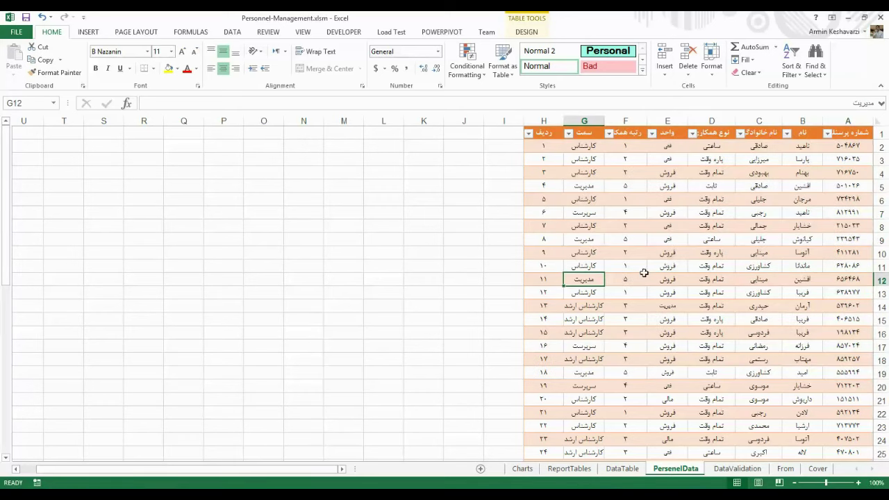
pyautogui.click(693, 251)
pyautogui.click(799, 174)
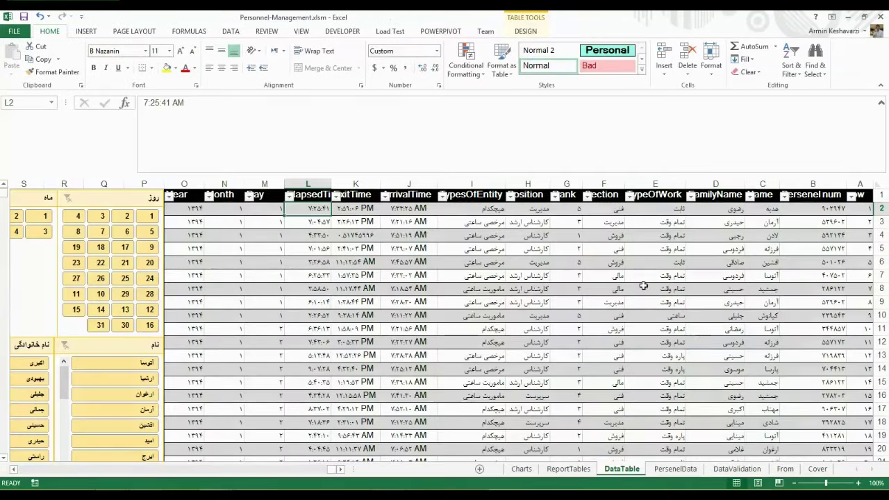
pyautogui.click(675, 469)
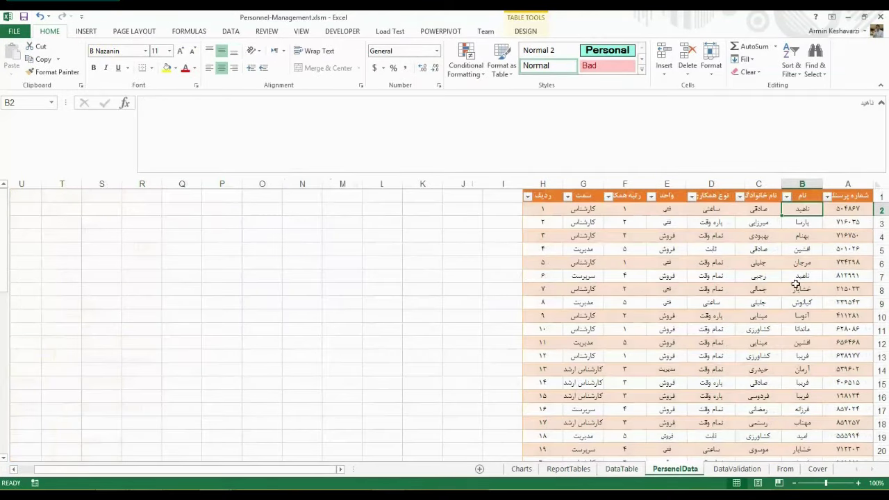
pyautogui.click(850, 200)
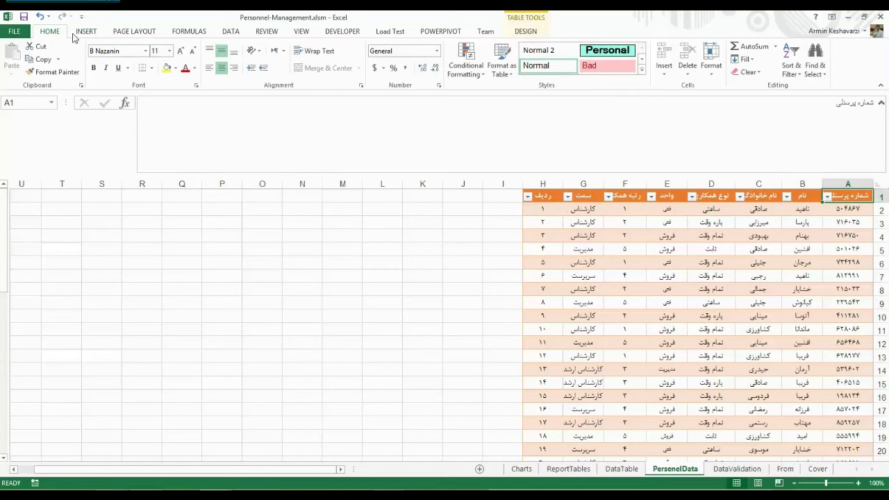
# Preview the Table Styles gallery unchanged, then switch to the 08-02-Working with Cells workbook.
pyautogui.click(528, 31)
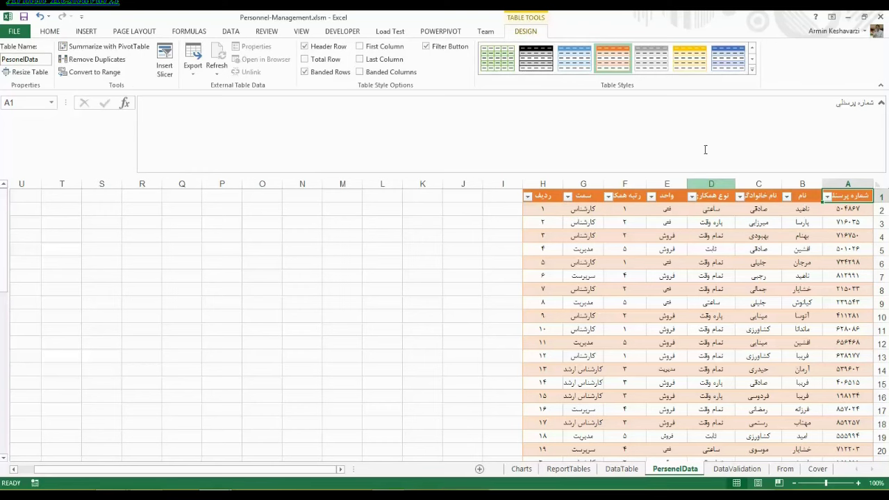
pyautogui.click(753, 69)
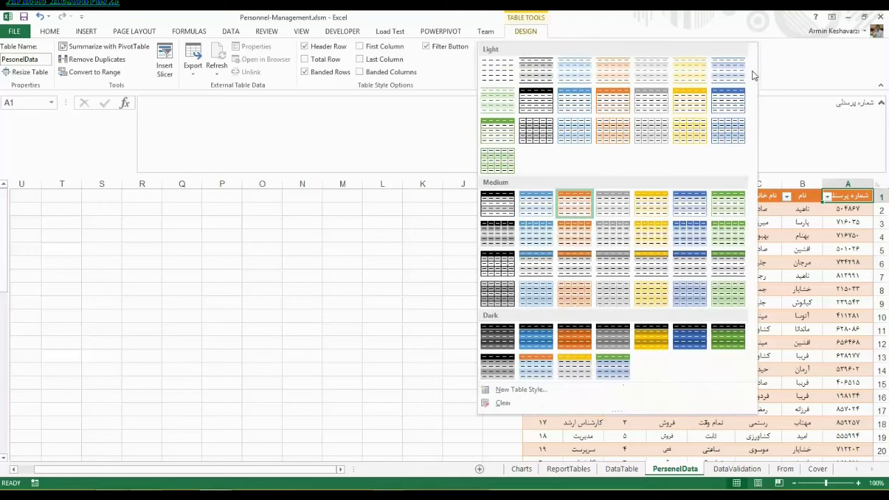
pyautogui.click(802, 55)
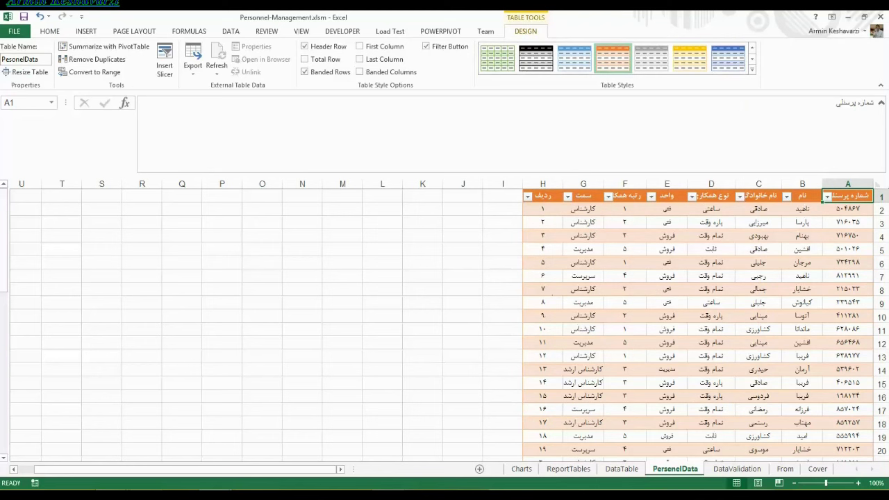
pyautogui.click(158, 441)
pyautogui.click(741, 200)
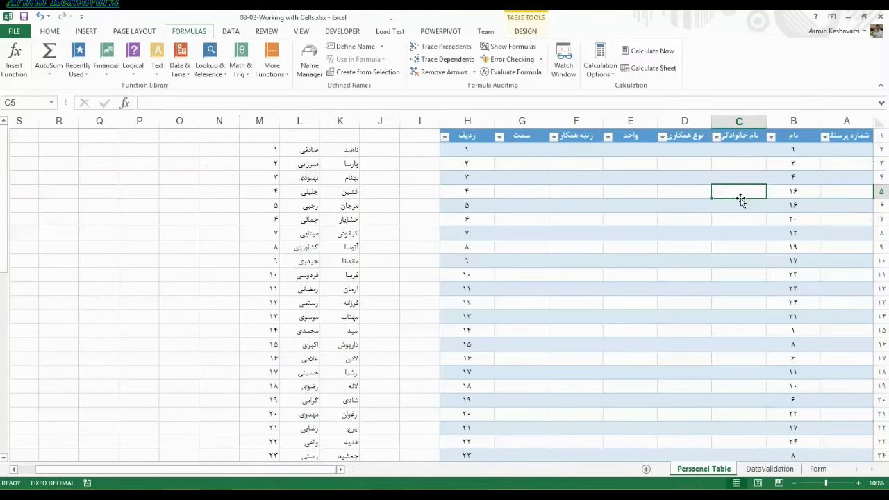
# From header cell A1, expand the full Table Styles gallery on the Design tab.
pyautogui.click(852, 137)
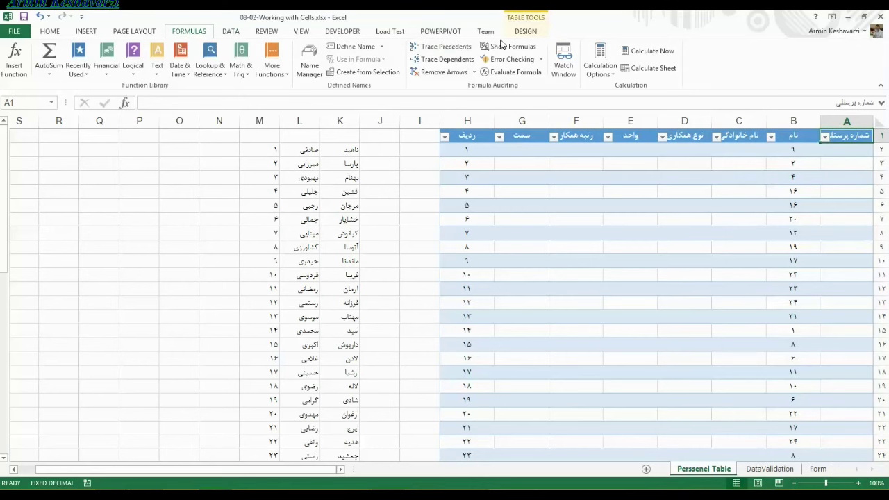
pyautogui.click(523, 31)
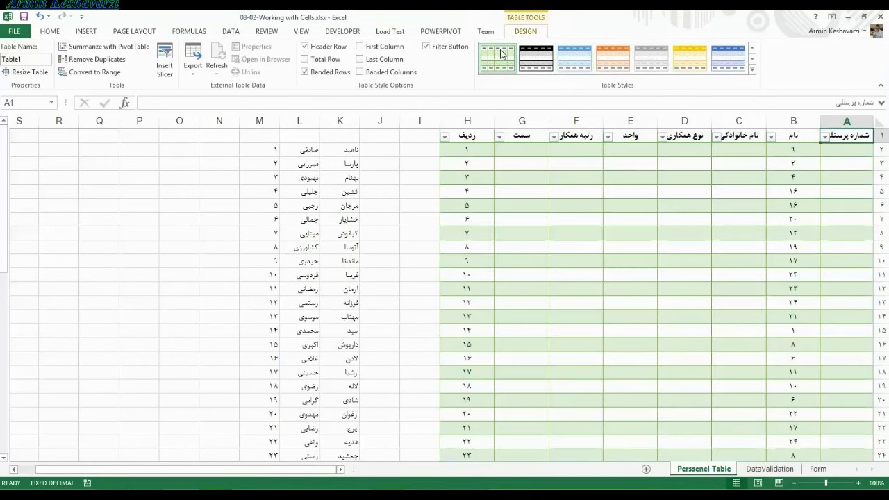
pyautogui.click(752, 70)
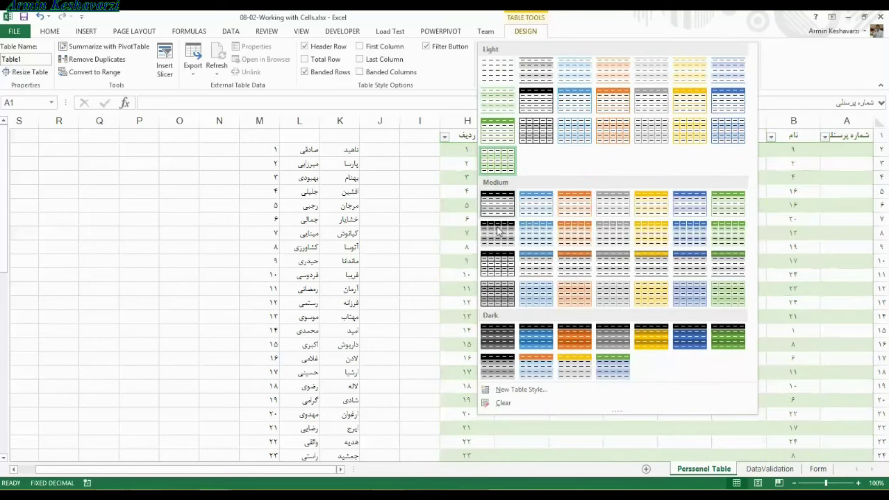
# Create a new table style named Mytable and format its Whole Table element.
pyautogui.click(515, 389)
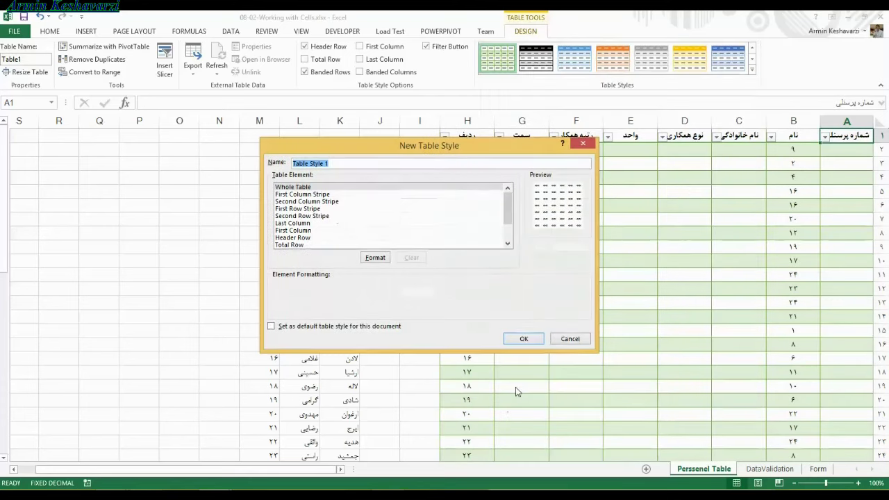
pyautogui.moveTo(506, 208)
pyautogui.mouseDown()
pyautogui.moveTo(506, 230)
pyautogui.moveTo(372, 164)
pyautogui.mouseUp()
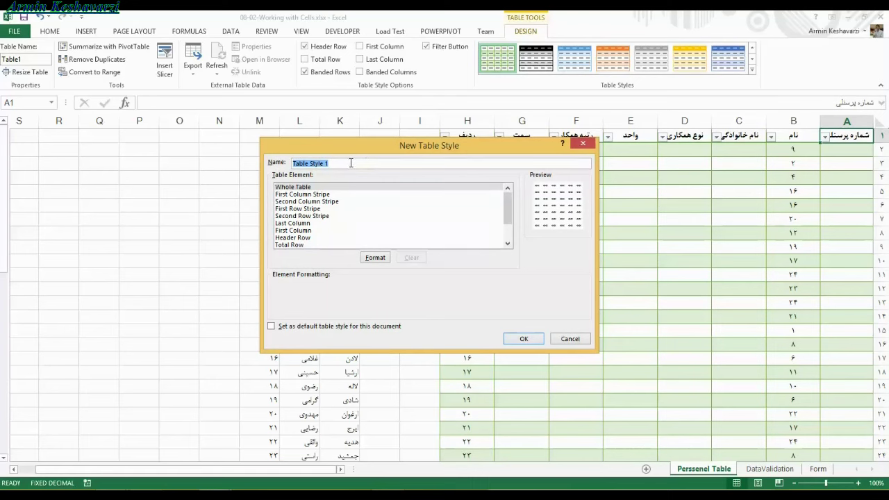
pyautogui.write('Mytable')
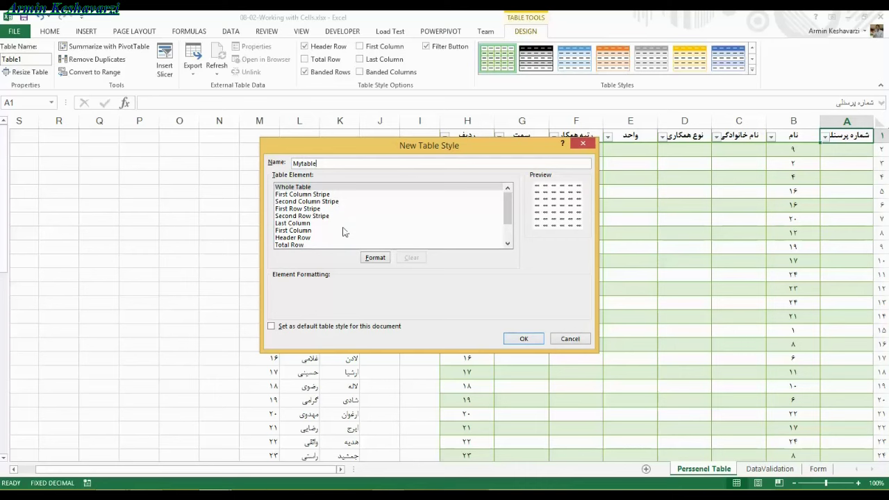
pyautogui.click(301, 188)
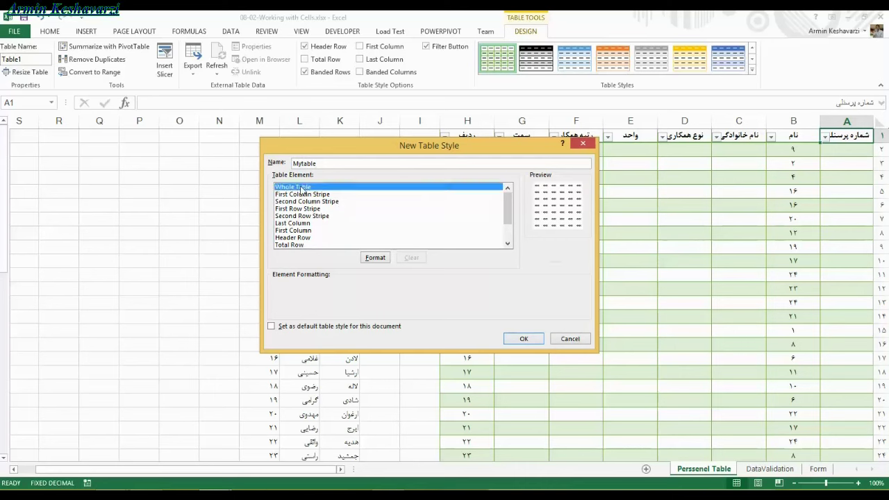
pyautogui.scroll(-2, 508, 209)
pyautogui.scroll(2, 508, 208)
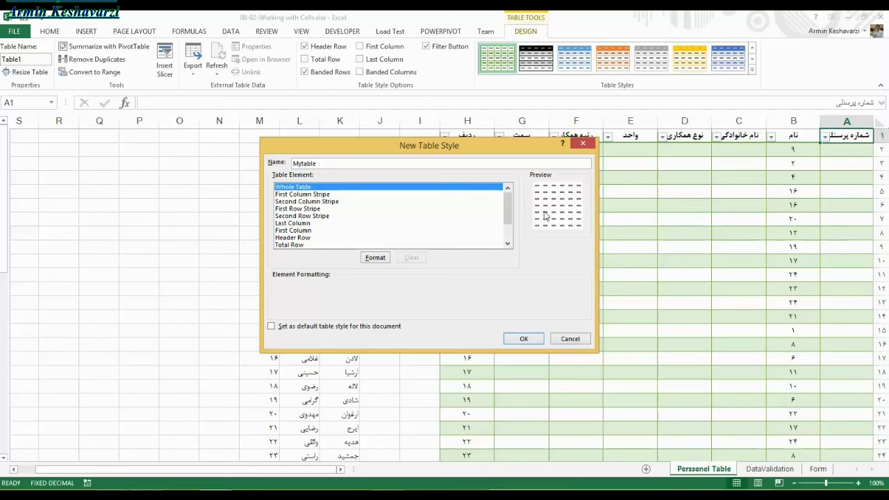
pyautogui.click(383, 263)
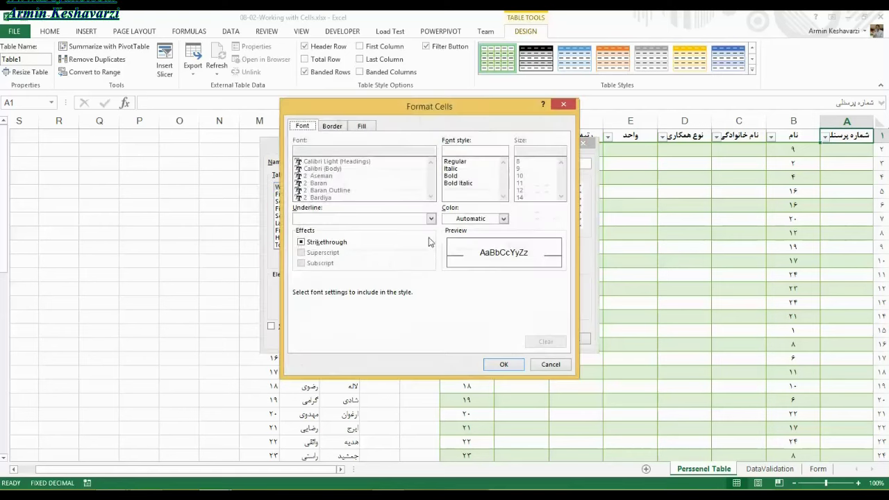
# Give the Whole Table element an automatic-colour outline border and inside lines.
pyautogui.click(339, 127)
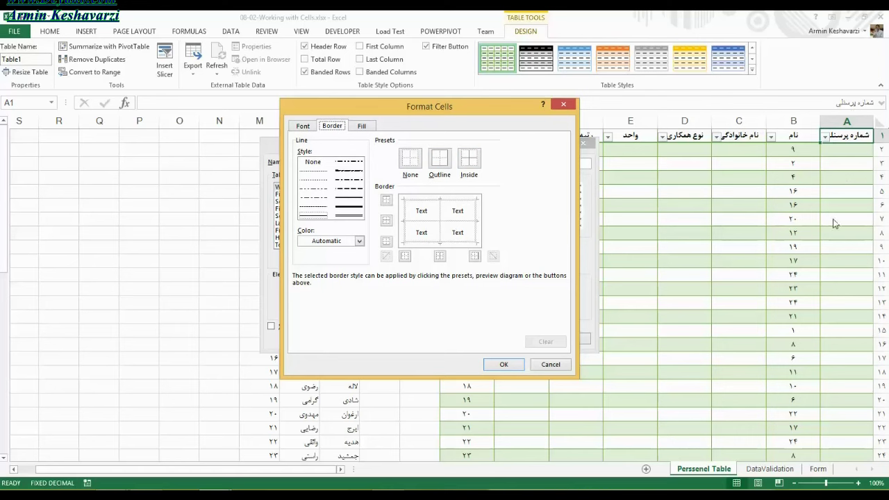
pyautogui.click(358, 241)
pyautogui.click(327, 251)
pyautogui.click(442, 164)
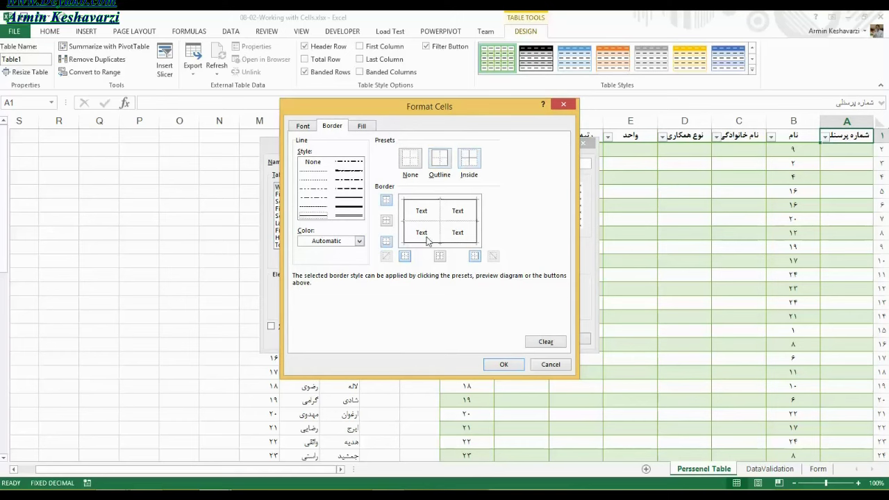
pyautogui.click(469, 159)
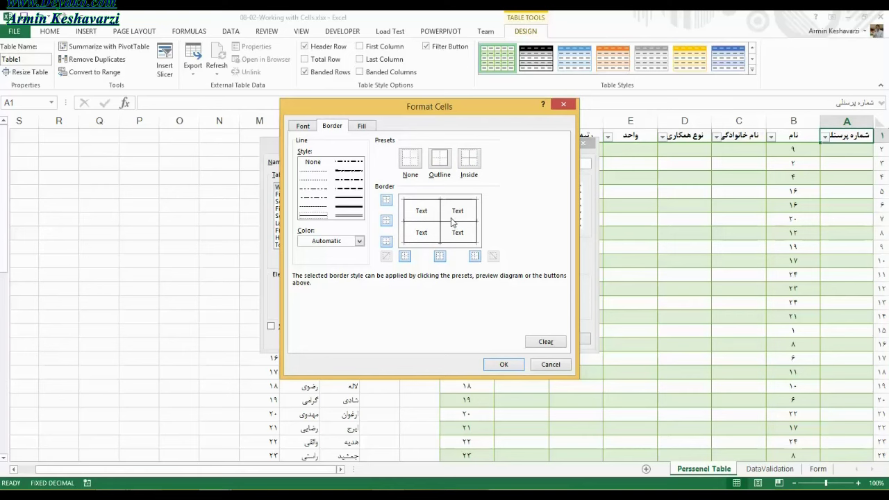
# Browse the Fill and Font settings without changes, ending back on the Border tab.
pyautogui.click(361, 127)
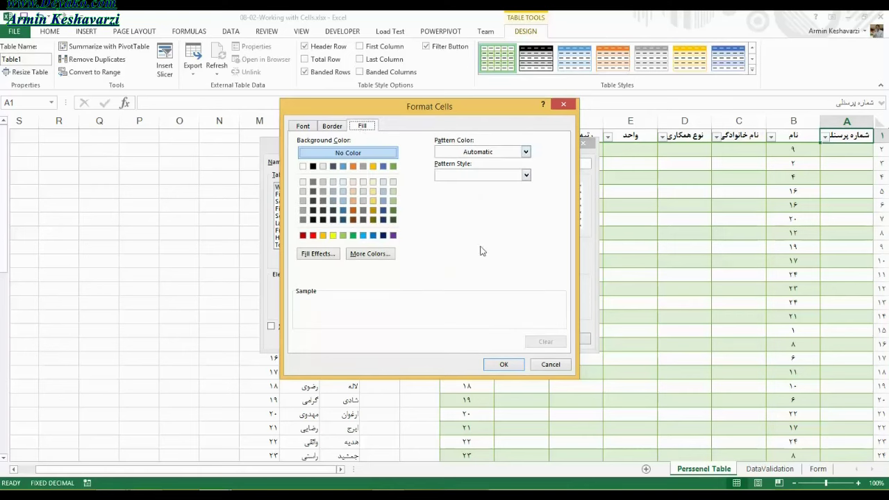
pyautogui.click(303, 126)
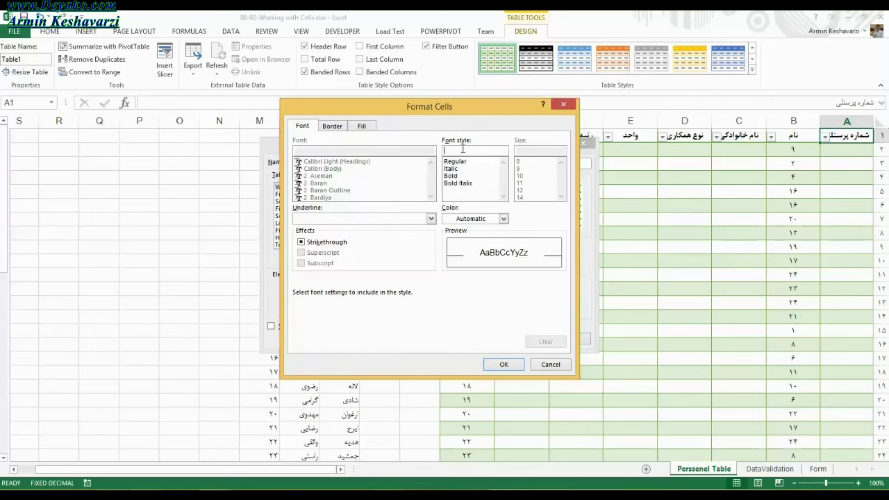
pyautogui.click(431, 220)
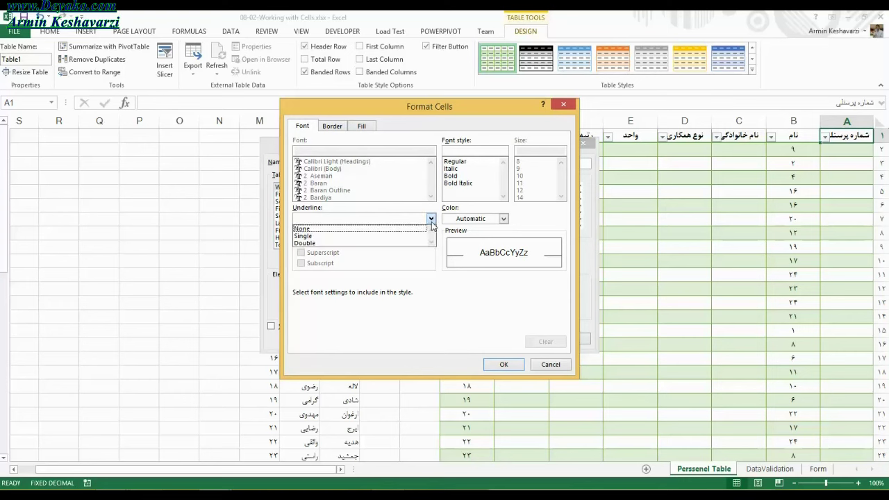
pyautogui.click(431, 222)
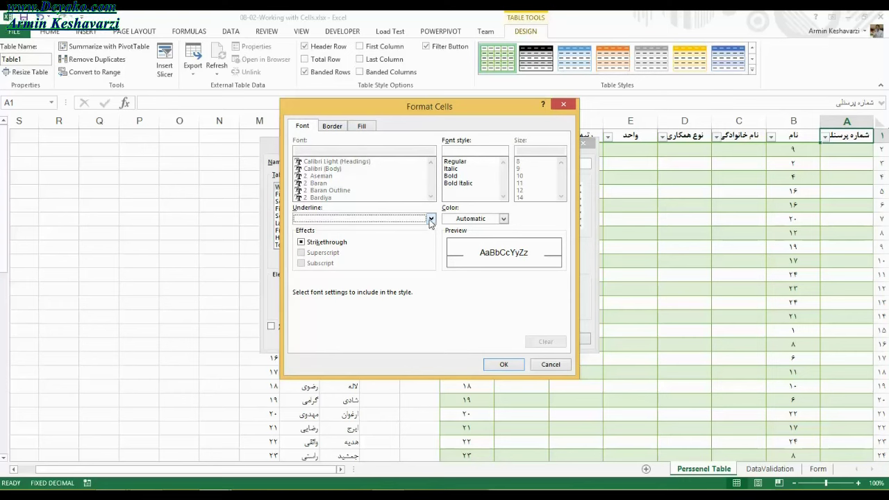
pyautogui.click(453, 150)
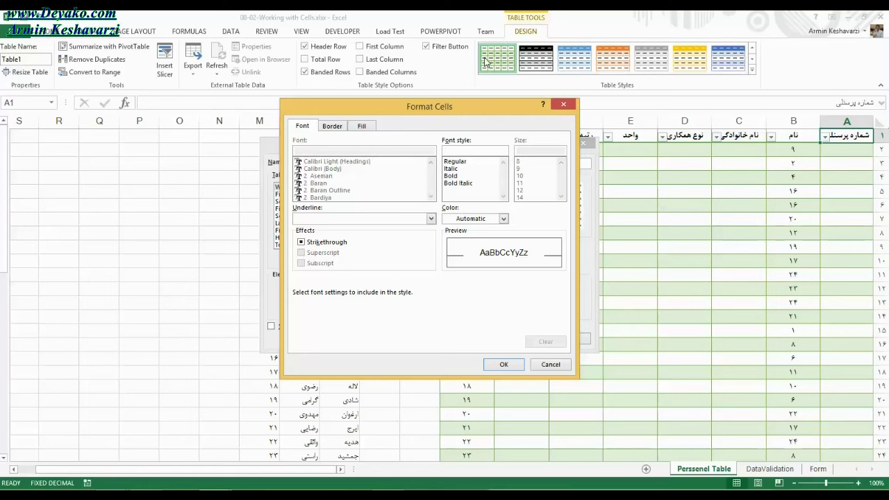
pyautogui.click(337, 132)
pyautogui.click(314, 131)
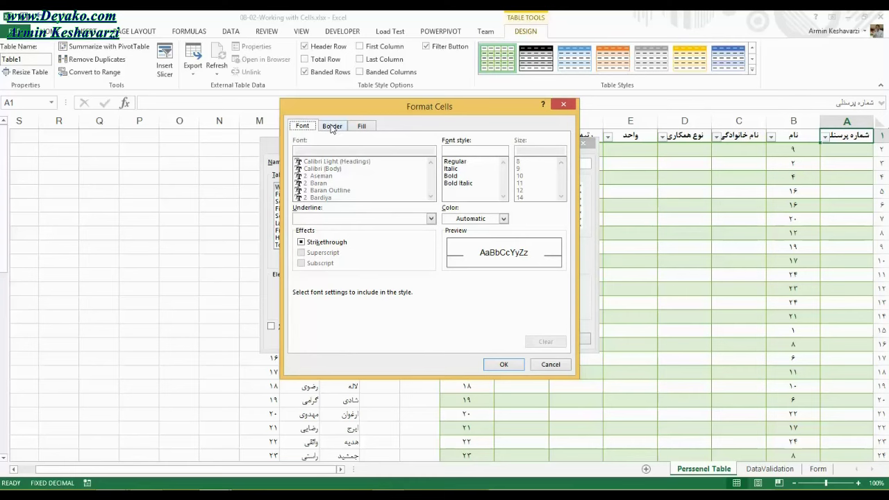
pyautogui.click(332, 129)
pyautogui.click(361, 127)
pyautogui.click(338, 127)
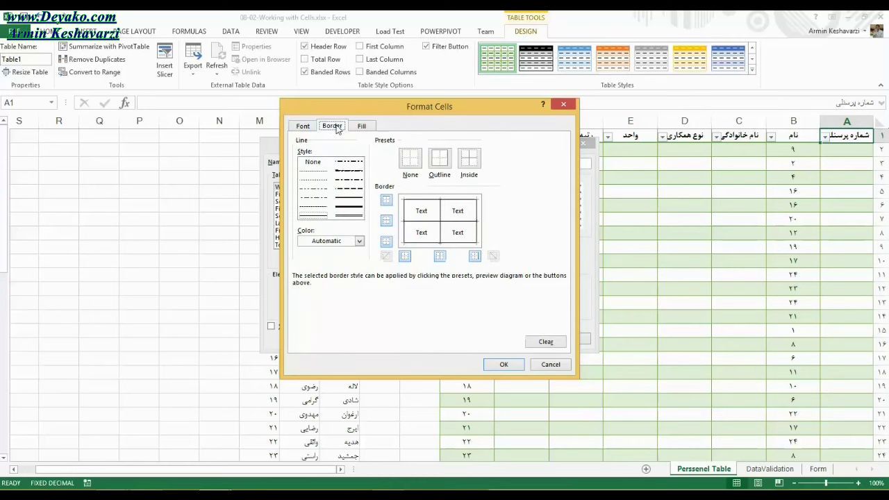
# Confirm the border formatting and save the Mytable table style.
pyautogui.click(505, 366)
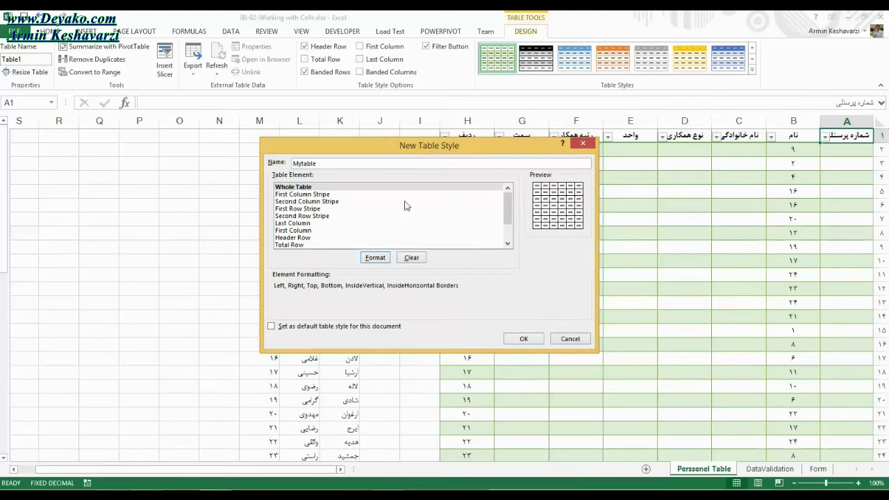
pyautogui.click(523, 339)
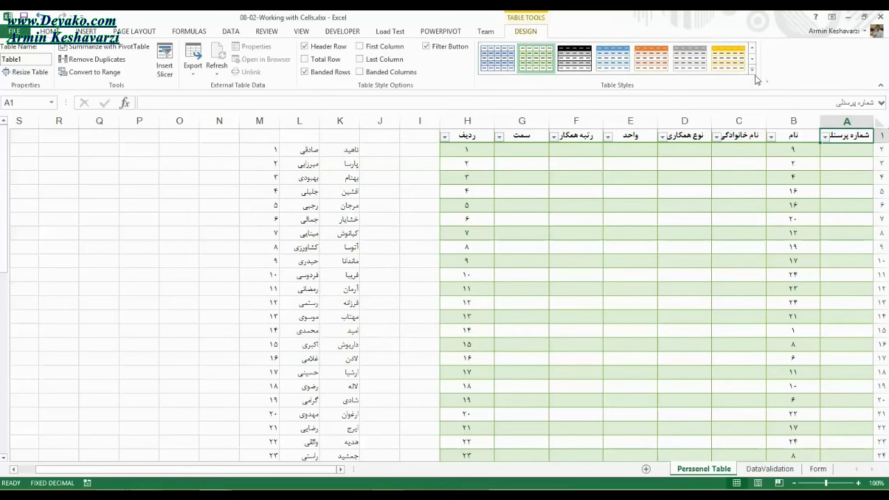
# Apply the custom Mytable style, replacing the table's green banding with plain gridlines.
pyautogui.click(753, 70)
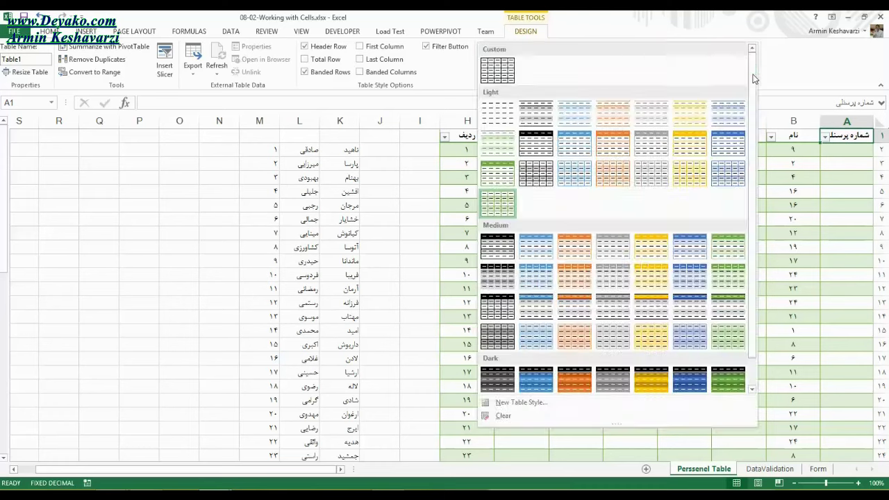
pyautogui.click(507, 66)
pyautogui.click(590, 201)
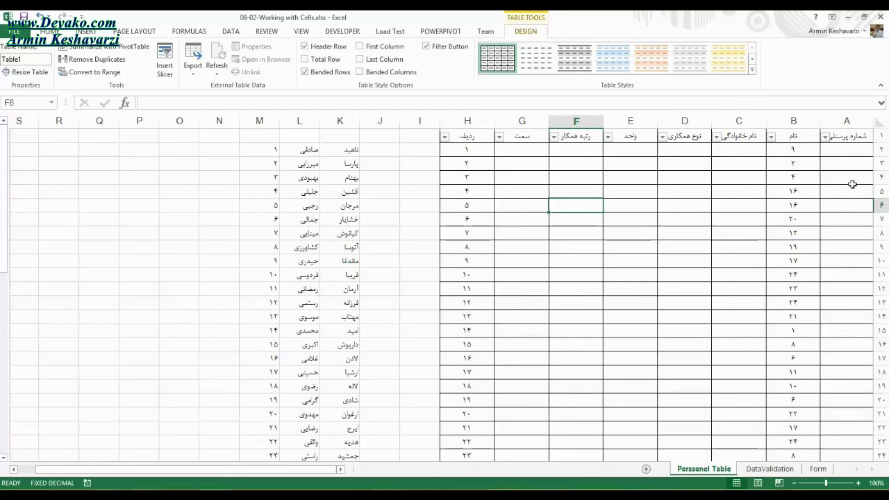
pyautogui.click(476, 151)
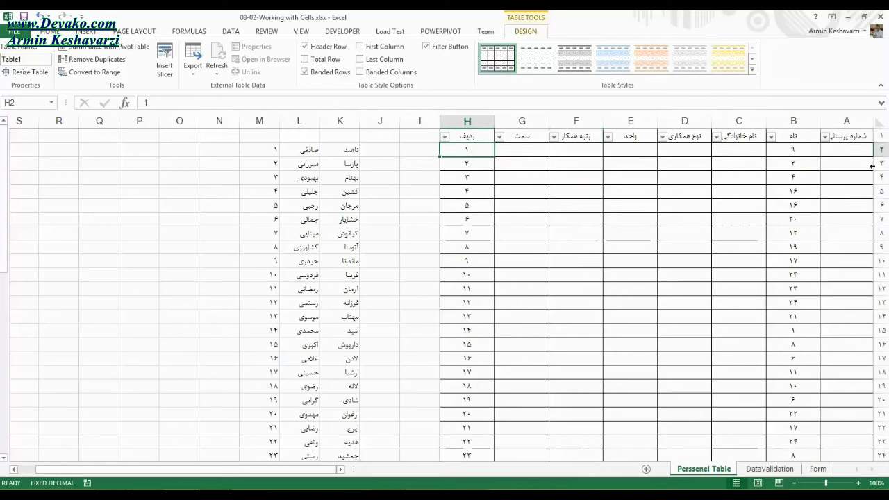
pyautogui.click(840, 136)
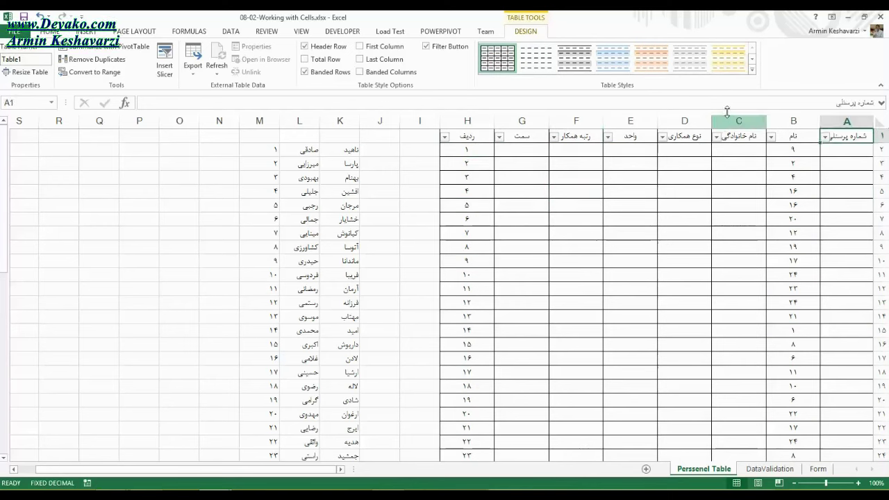
pyautogui.click(753, 71)
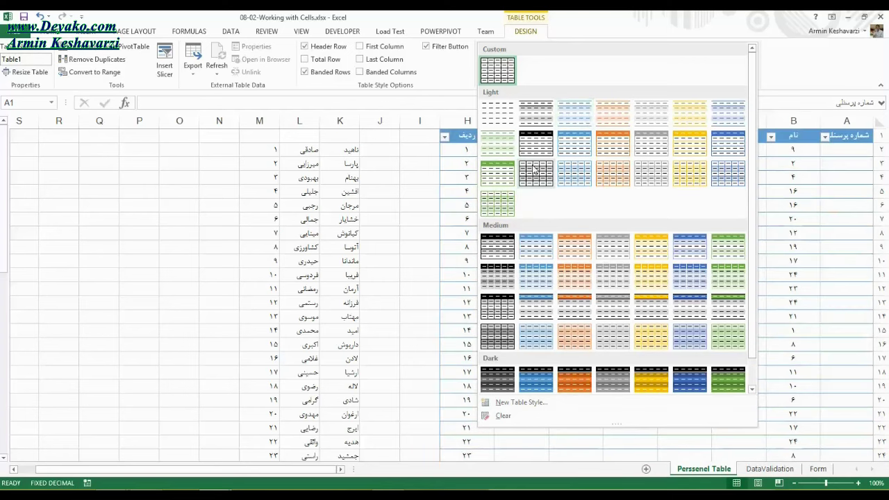
# Reapply the green Light style and duplicate it as a new style named Mystayle2.
pyautogui.click(500, 202)
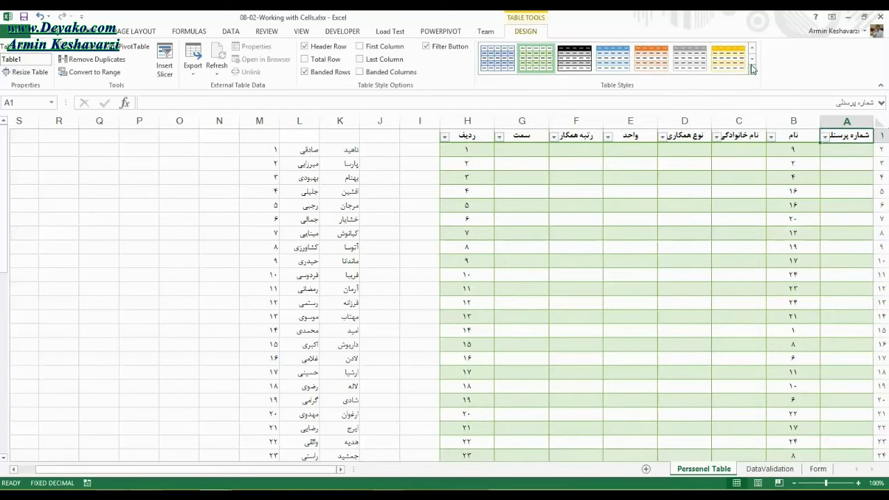
pyautogui.click(752, 68)
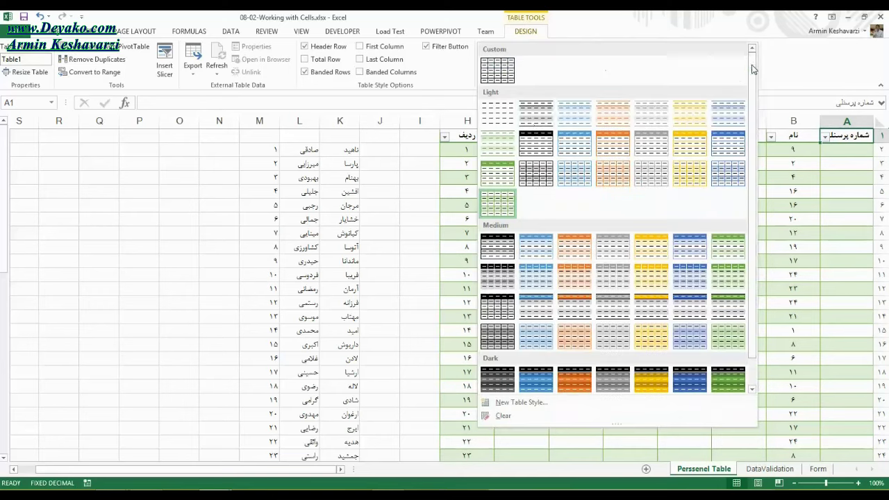
pyautogui.rightClick(498, 199)
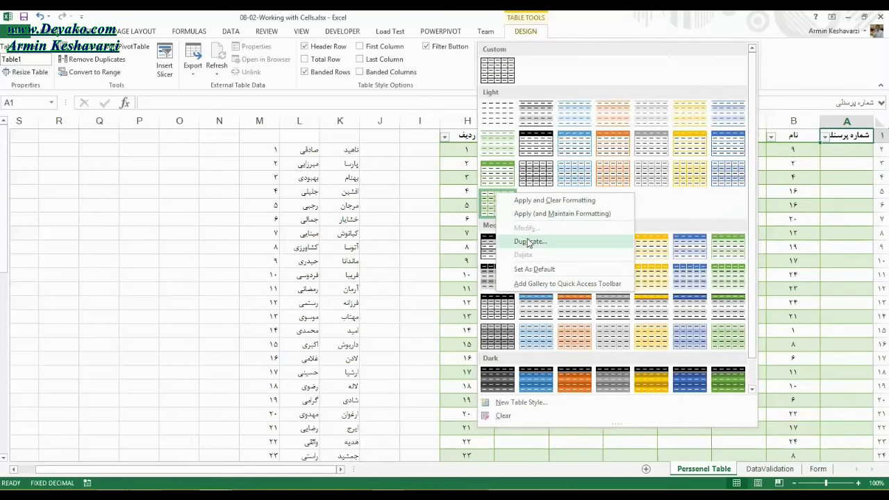
pyautogui.click(530, 241)
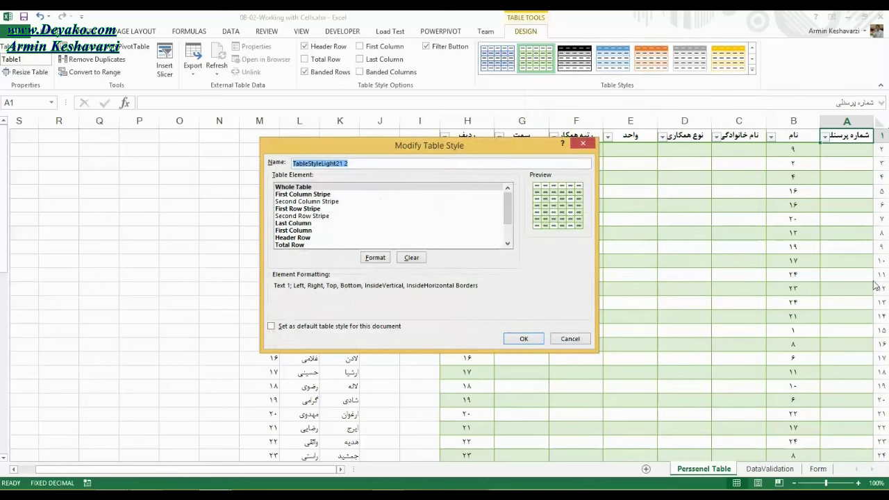
pyautogui.write('Mystayle2')
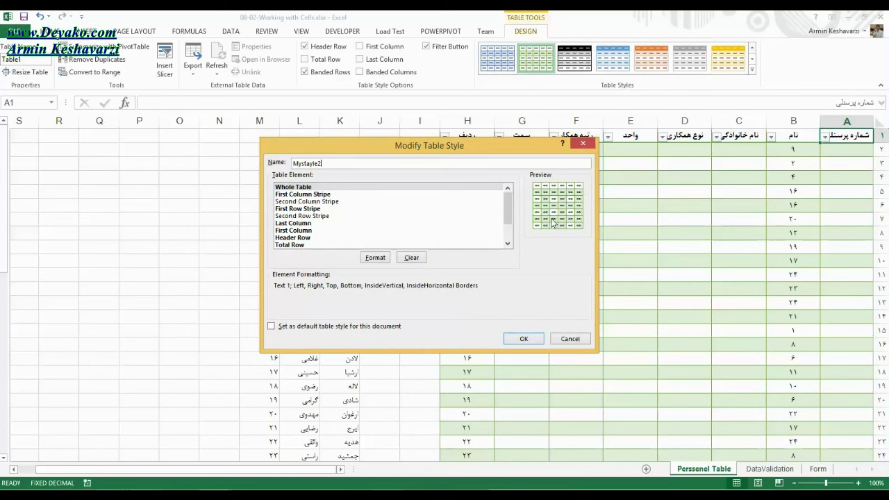
# Give Mystayle2's Whole Table automatic-colour outline and inside borders, then save the style.
pyautogui.click(373, 258)
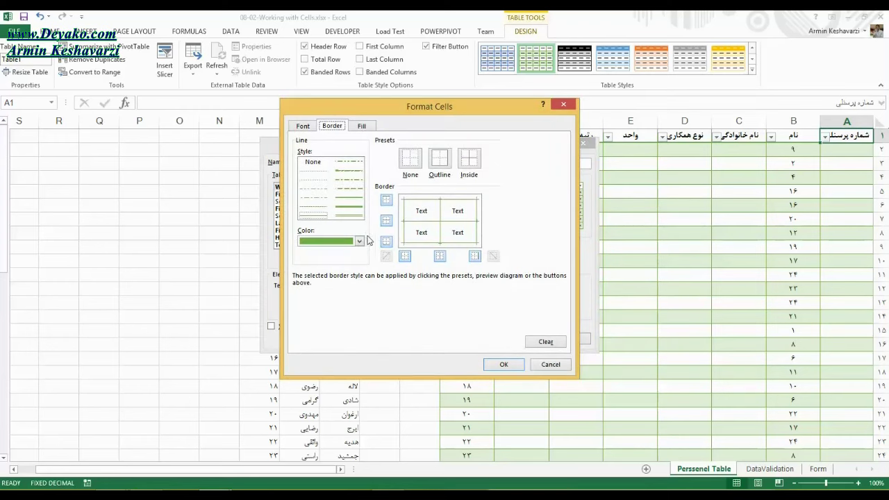
pyautogui.click(359, 241)
pyautogui.click(312, 254)
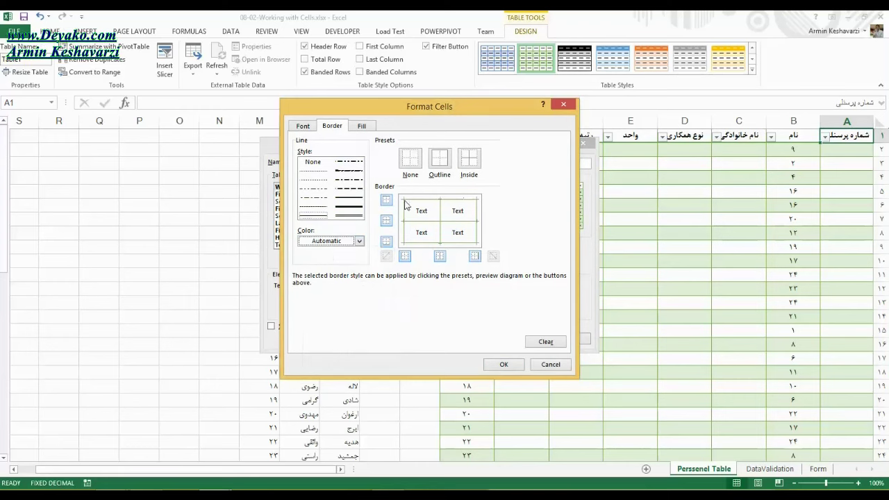
pyautogui.click(446, 164)
pyautogui.click(462, 164)
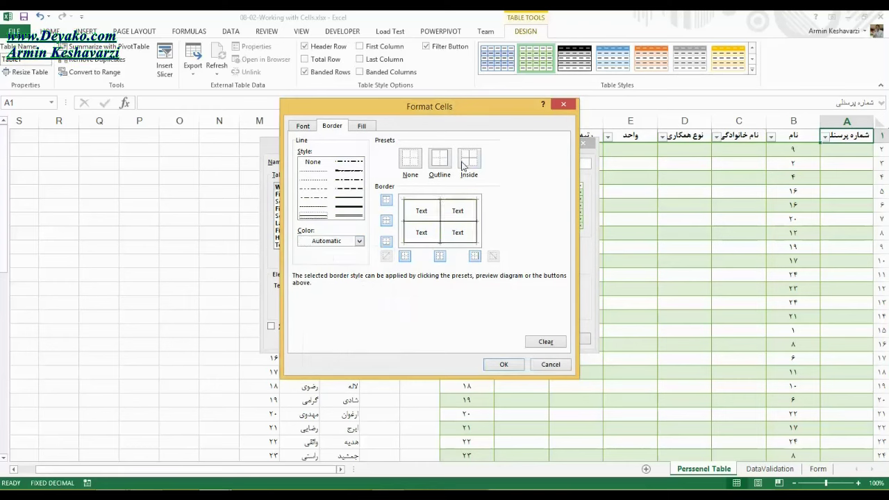
pyautogui.click(504, 366)
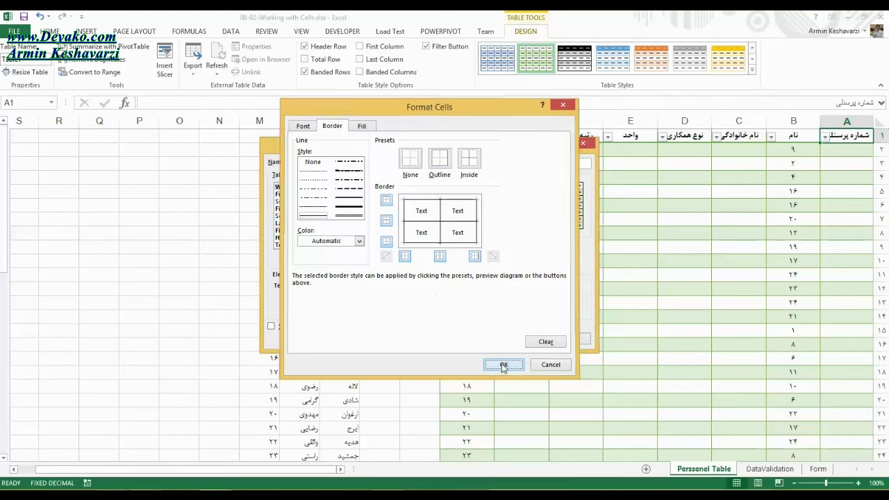
pyautogui.click(517, 339)
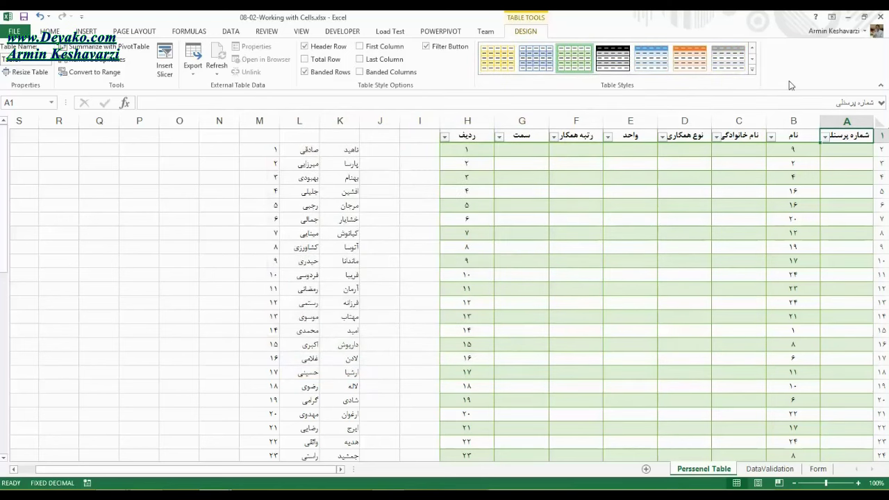
# Apply Mystayle2 to the personnel table and check its bordered green banded cells.
pyautogui.click(752, 69)
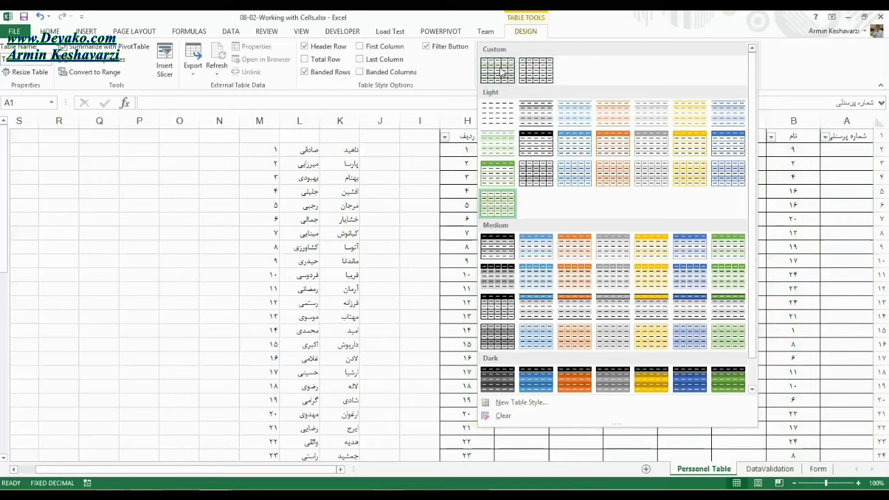
pyautogui.click(496, 66)
pyautogui.click(847, 153)
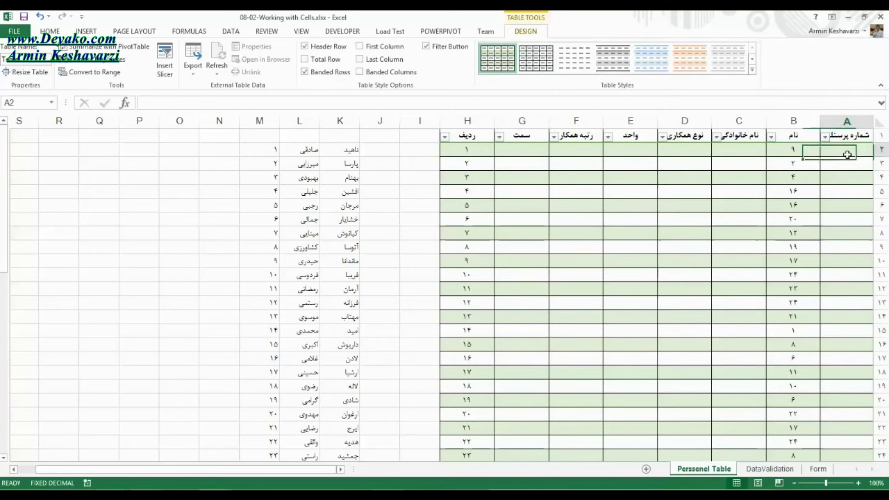
pyautogui.click(576, 201)
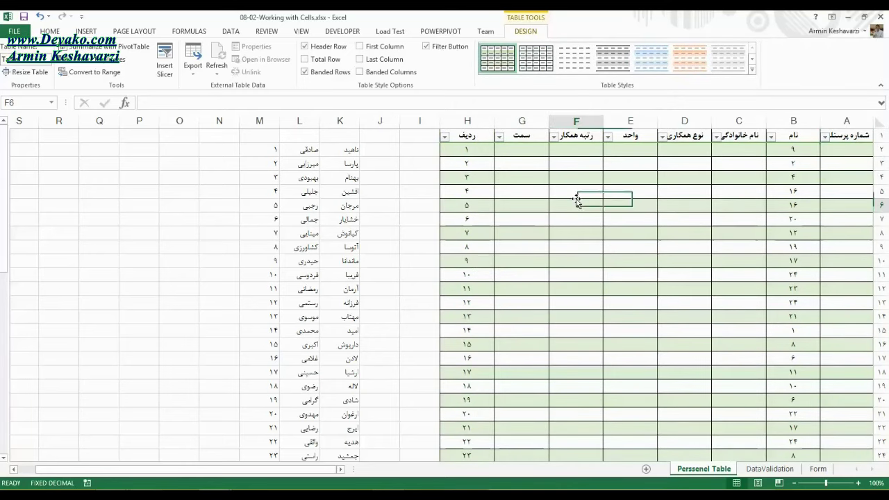
pyautogui.click(845, 127)
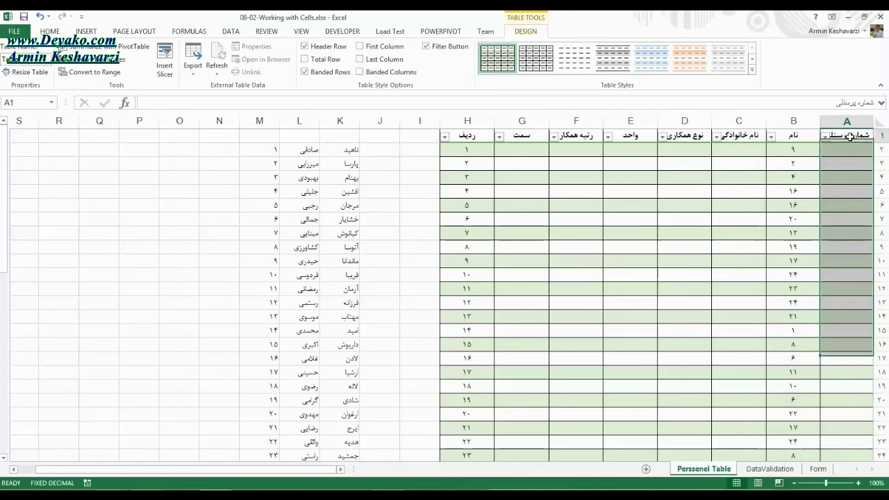
pyautogui.click(848, 136)
pyautogui.rightClick(493, 63)
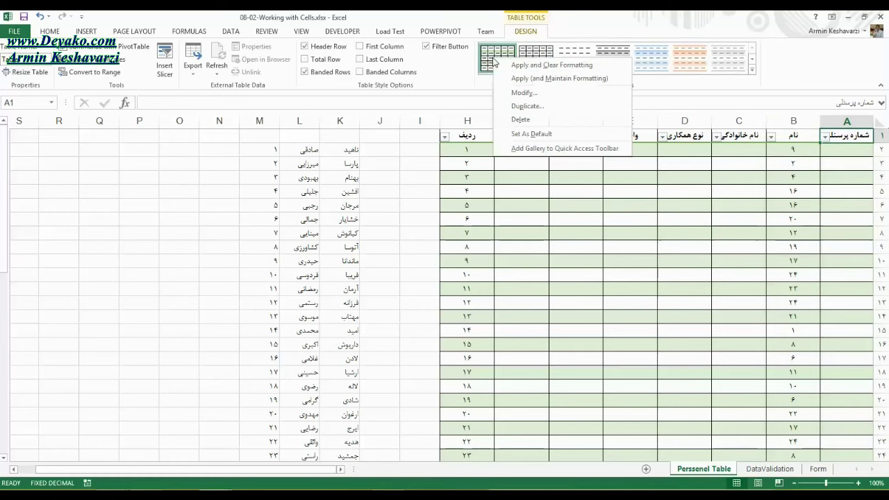
# Modify Mystayle2 and review its column stripes, first/last column, row stripe and Total Row elements.
pyautogui.click(518, 92)
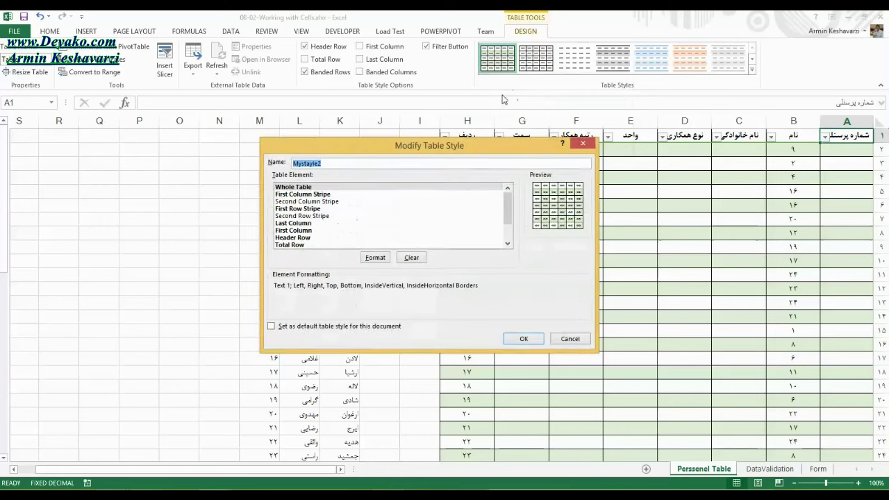
pyautogui.click(304, 195)
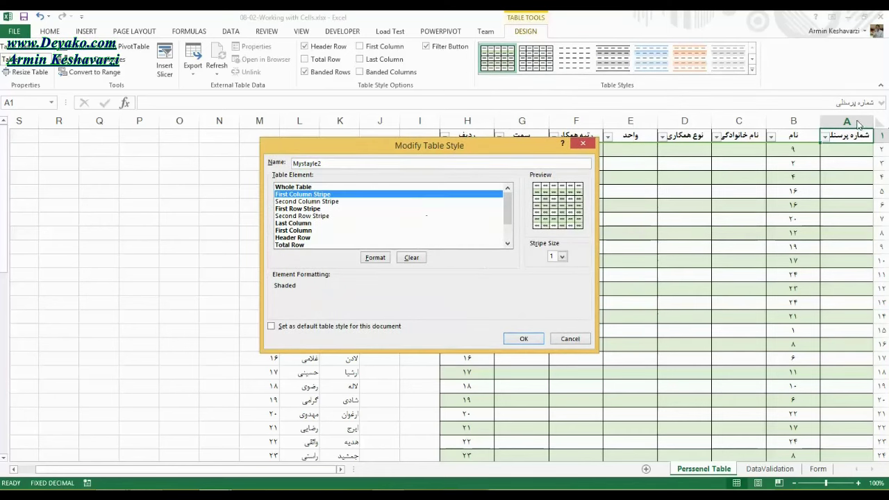
pyautogui.click(324, 203)
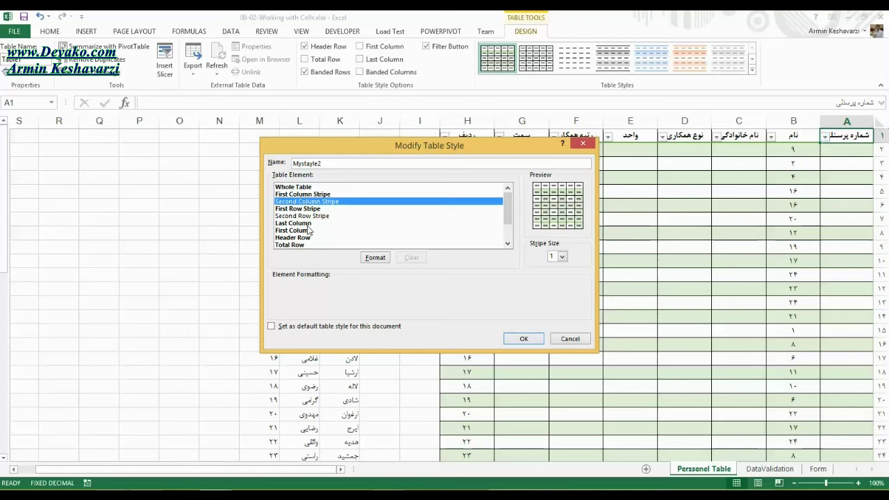
pyautogui.click(310, 223)
pyautogui.click(313, 232)
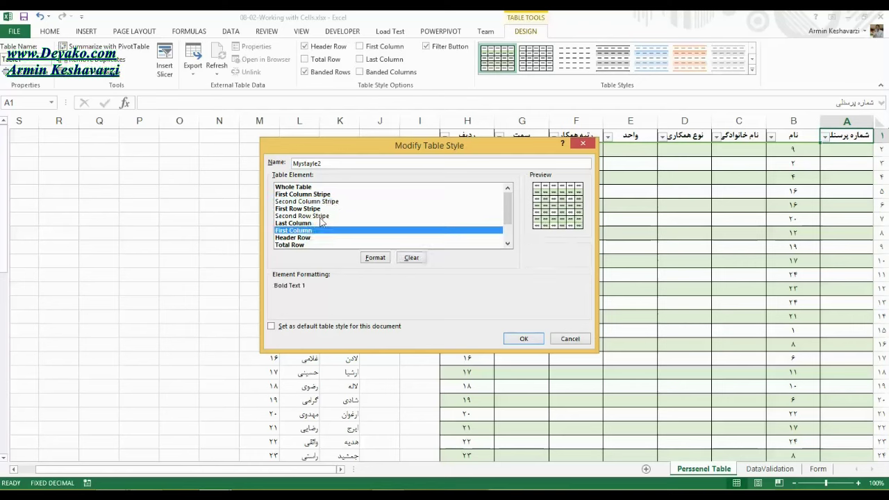
pyautogui.click(328, 210)
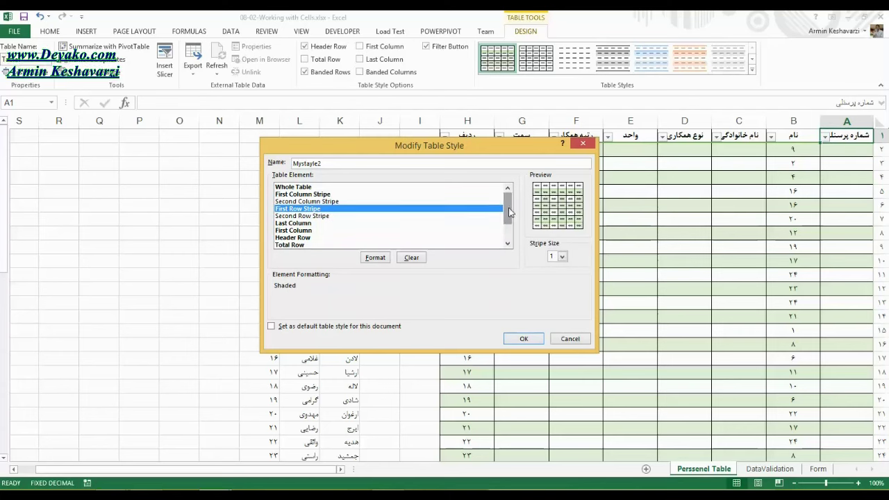
pyautogui.moveTo(509, 212); pyautogui.dragTo(435, 247)
pyautogui.click(291, 217)
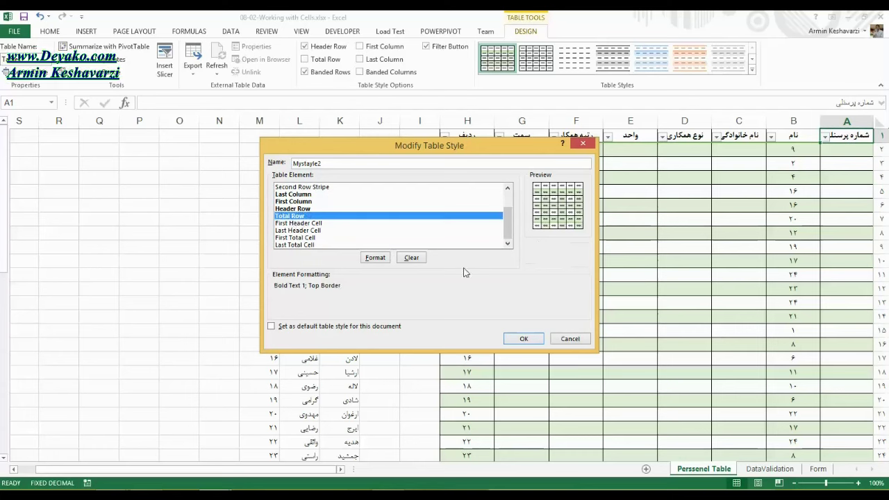
# Review the First Header Cell, Last Header Cell and Last Total Cell formatting in the table style.
pyautogui.click(311, 224)
pyautogui.click(322, 231)
pyautogui.click(323, 245)
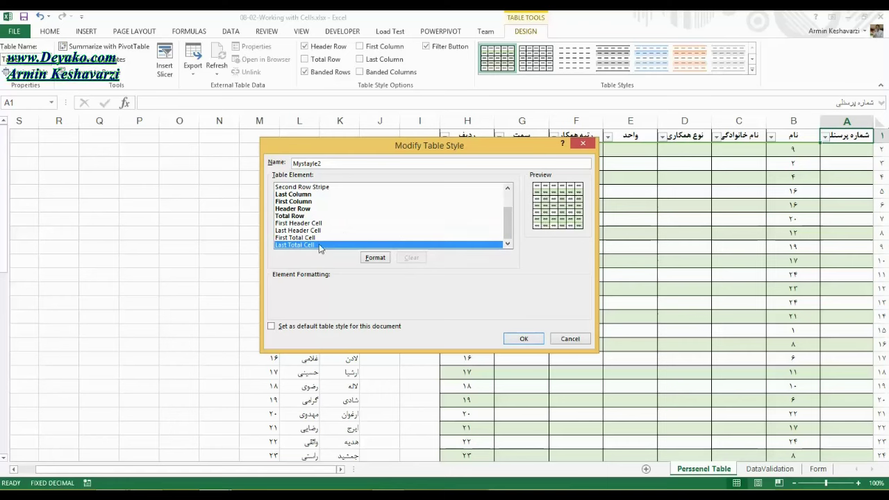
# Give the Mystayle2 Header Row element a gold fill and save the style.
pyautogui.click(294, 209)
pyautogui.click(374, 258)
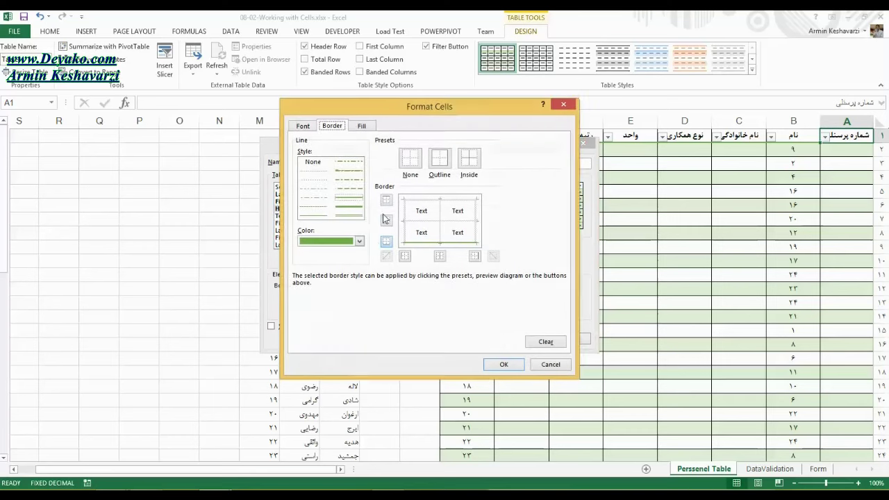
pyautogui.click(361, 127)
pyautogui.click(323, 236)
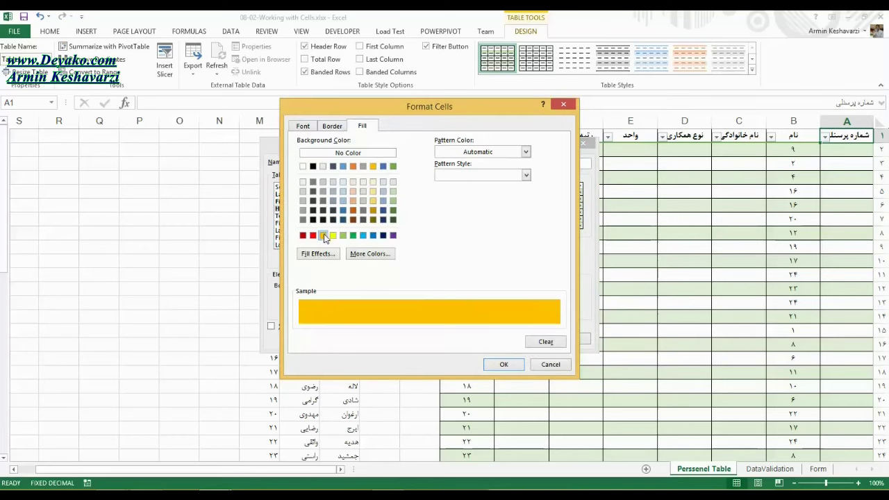
pyautogui.click(504, 364)
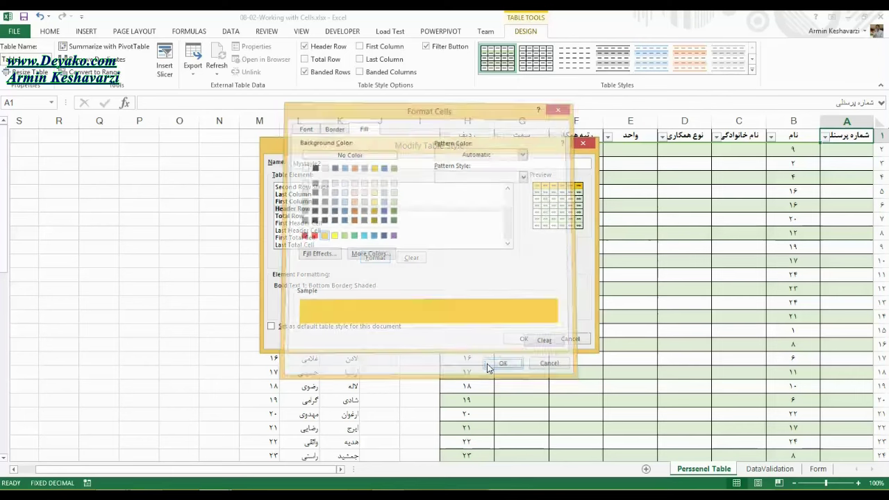
pyautogui.click(519, 341)
# Select cells inside the Personnel table and browse the full Table Styles gallery.
pyautogui.click(649, 191)
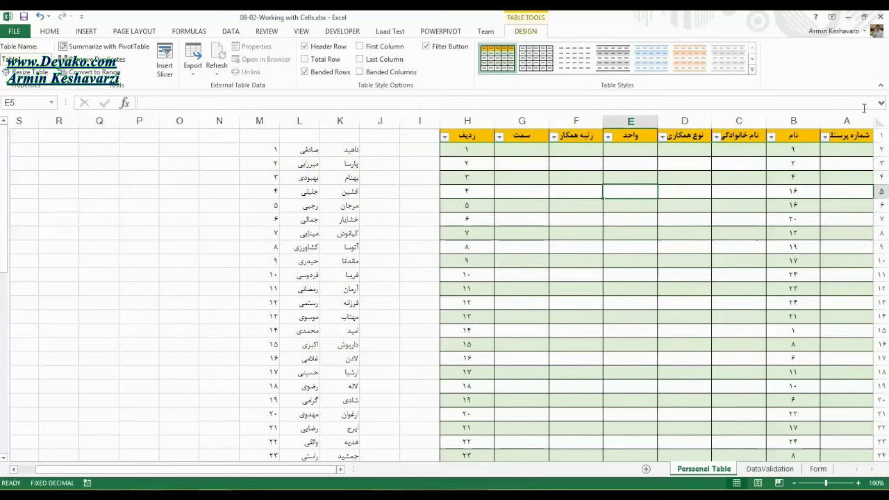
pyautogui.click(467, 137)
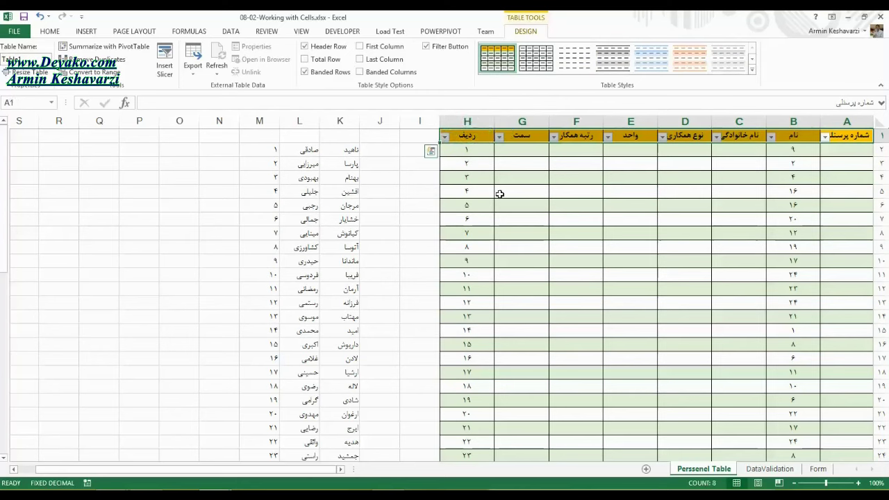
pyautogui.click(522, 205)
pyautogui.click(845, 151)
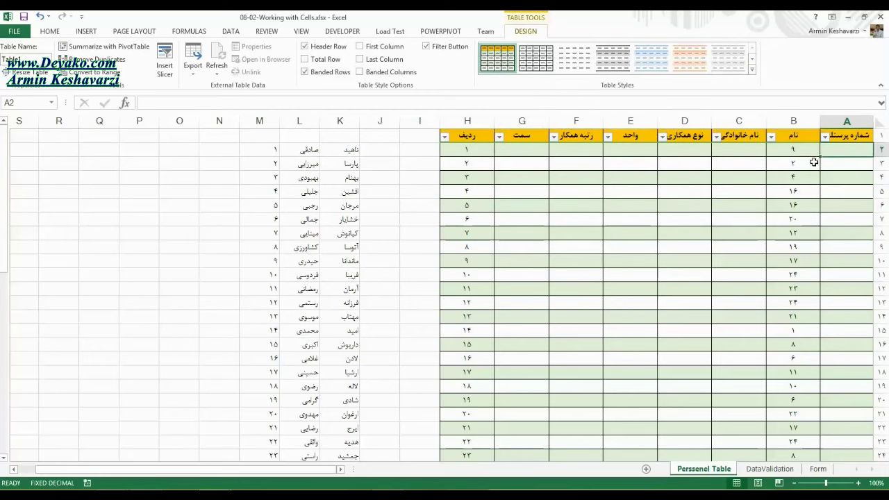
pyautogui.click(752, 70)
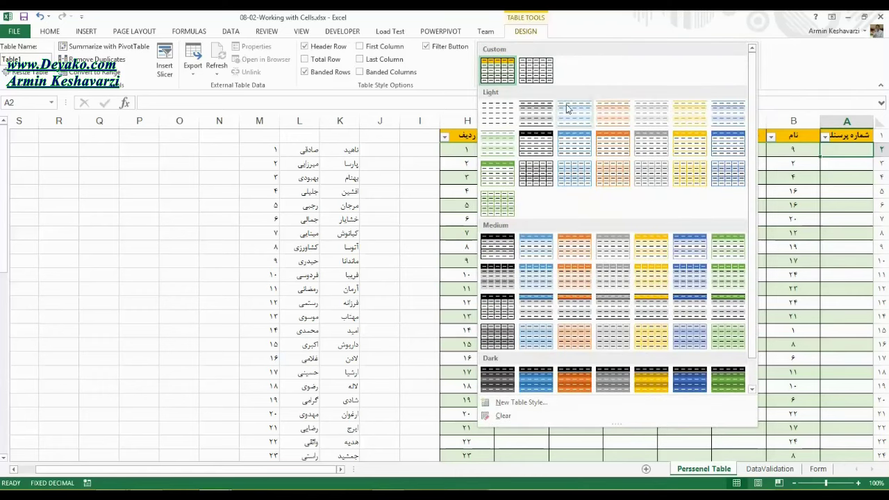
pyautogui.click(849, 159)
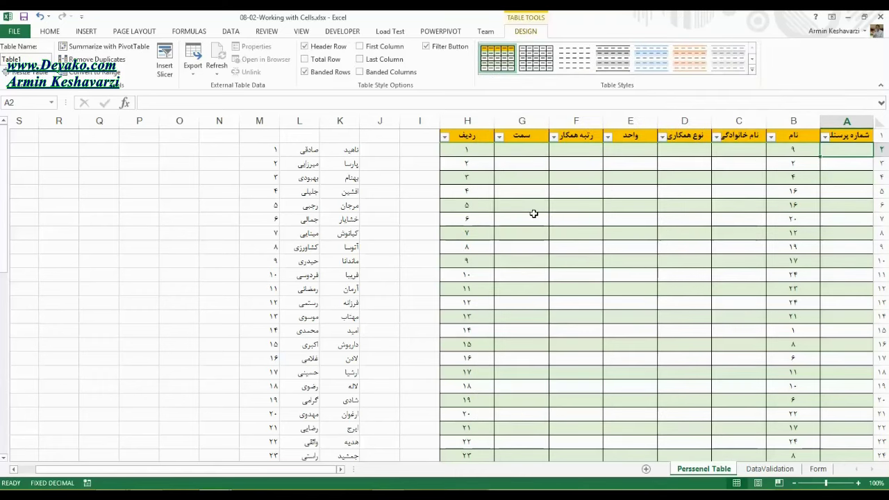
# Select D8:E10, then A1, and uncheck Filter Button to hide the header arrows.
pyautogui.moveTo(644, 232); pyautogui.dragTo(716, 69)
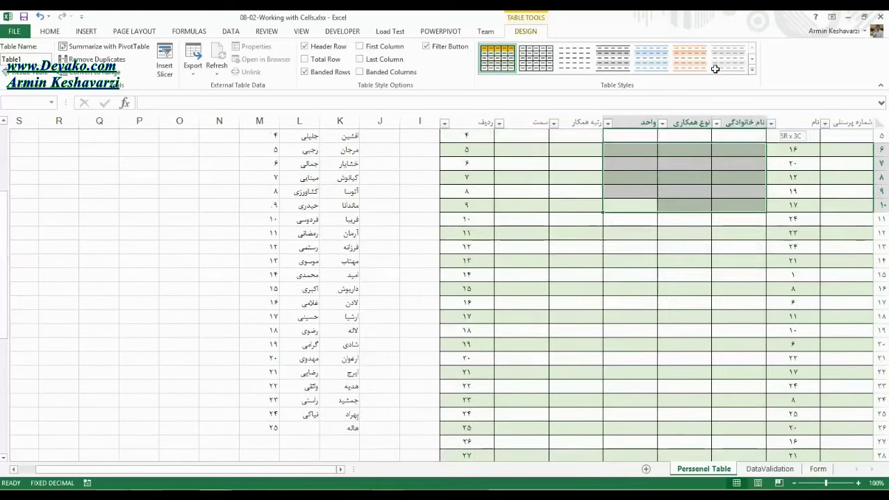
pyautogui.moveTo(715, 69); pyautogui.dragTo(711, 238)
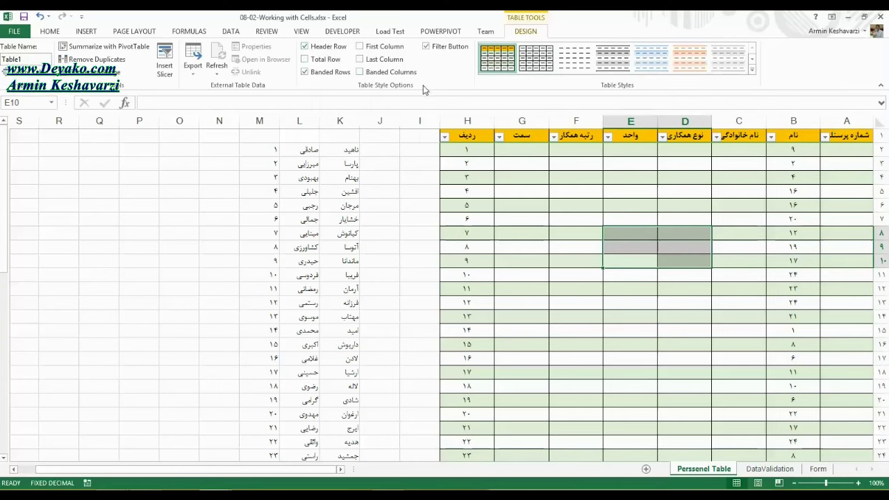
pyautogui.click(849, 136)
pyautogui.click(442, 47)
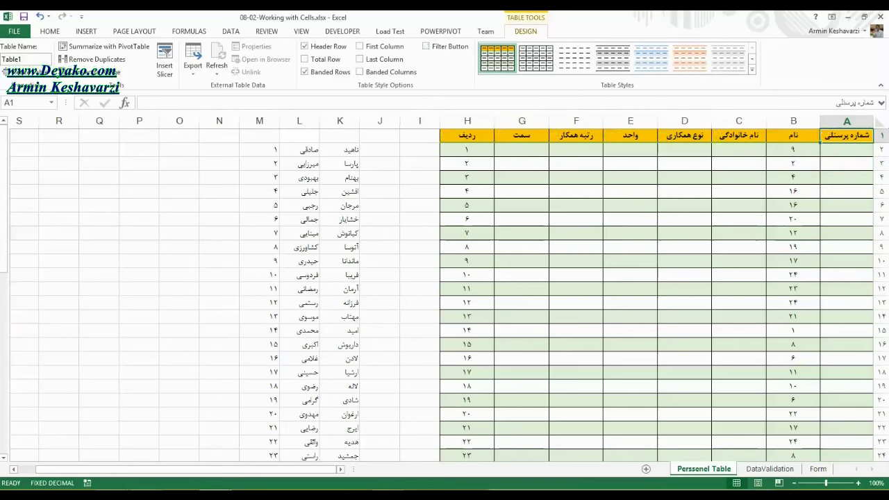
# Check Home's Sort & Filter choices, then turn header filtering on with Data > Filter.
pyautogui.click(51, 32)
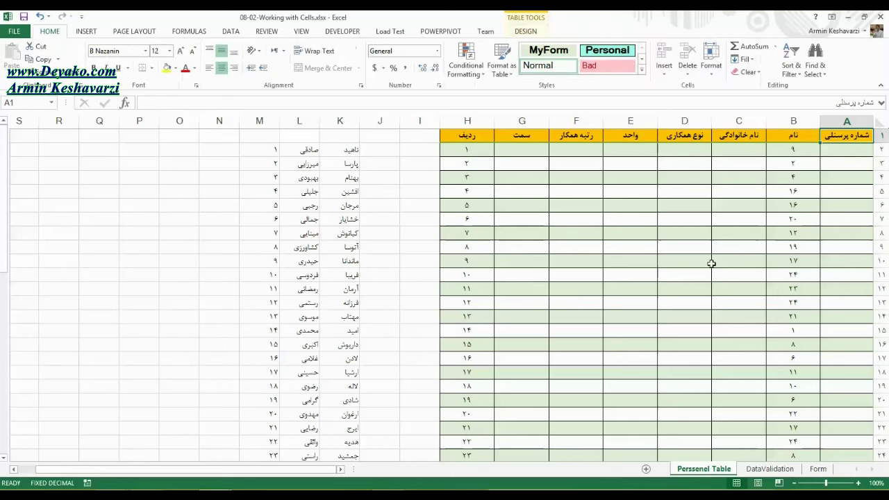
pyautogui.click(790, 70)
pyautogui.click(789, 70)
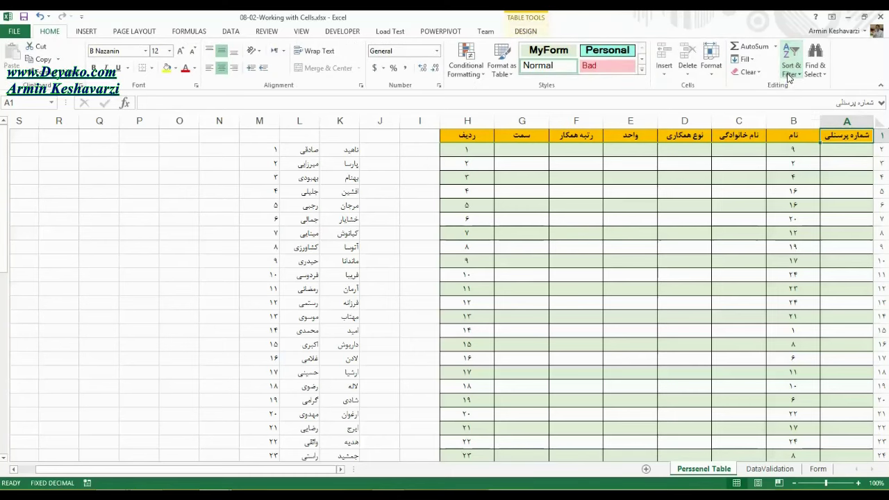
pyautogui.click(223, 31)
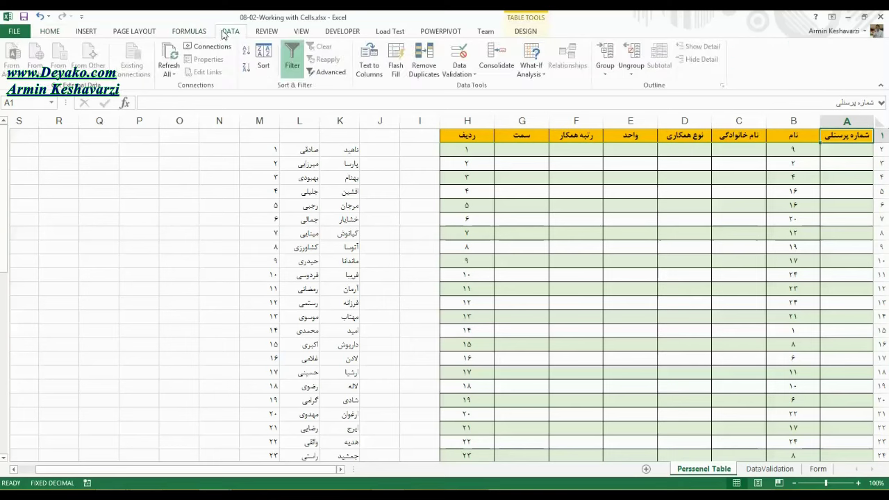
pyautogui.click(288, 59)
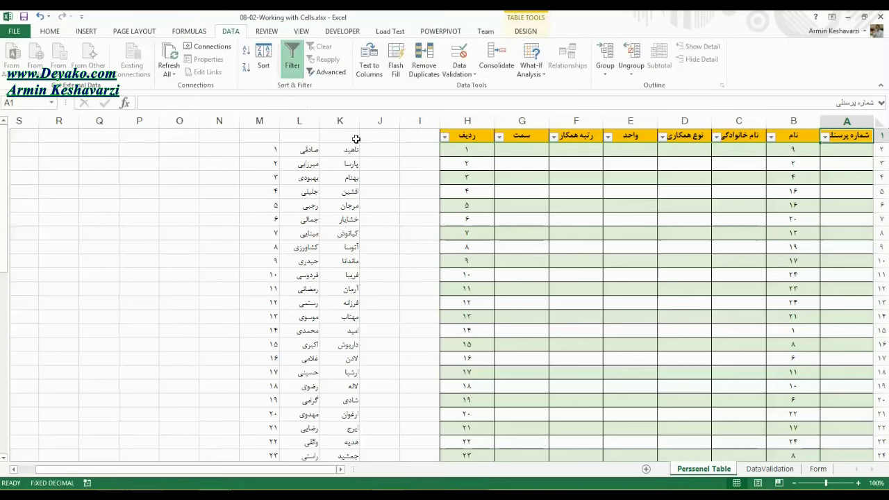
# Uncheck Filter Button, then restore header arrows via Home > Sort & Filter > Filter.
pyautogui.click(526, 32)
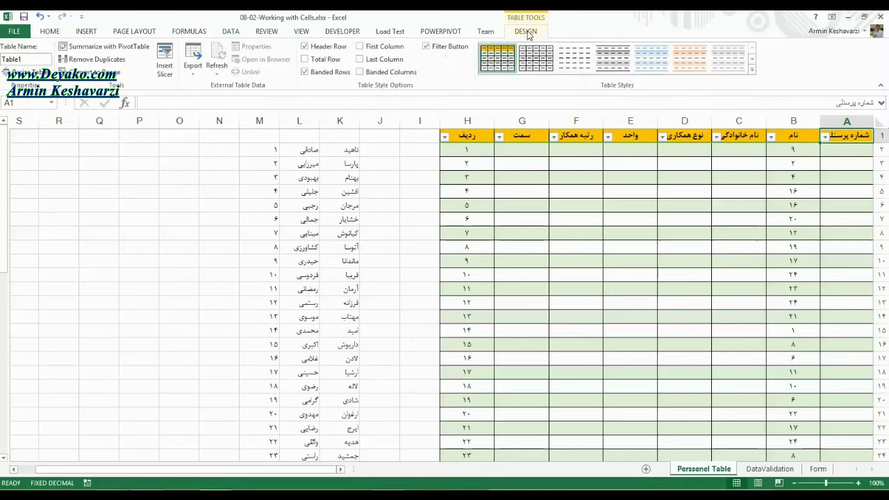
pyautogui.click(426, 46)
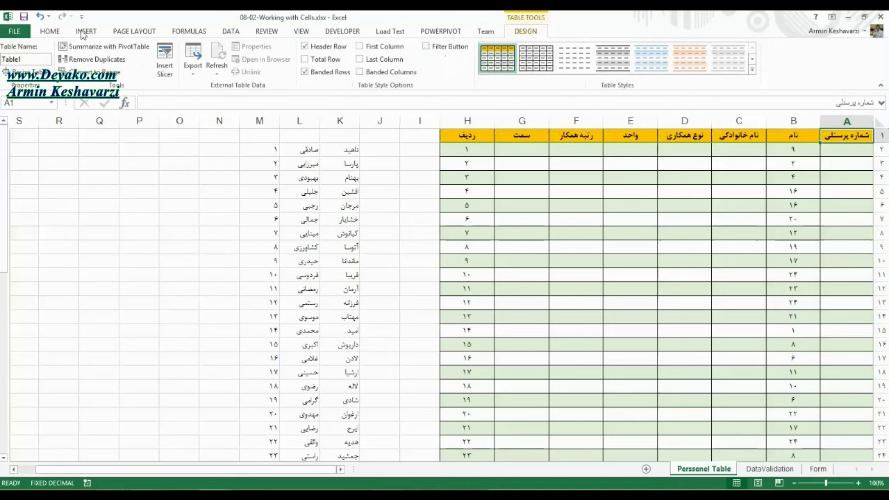
pyautogui.click(49, 32)
pyautogui.click(792, 66)
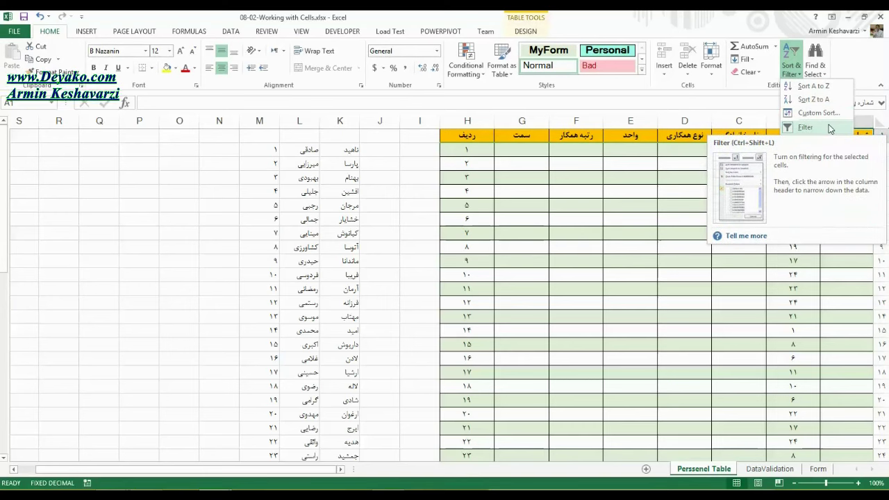
pyautogui.click(806, 128)
pyautogui.click(792, 68)
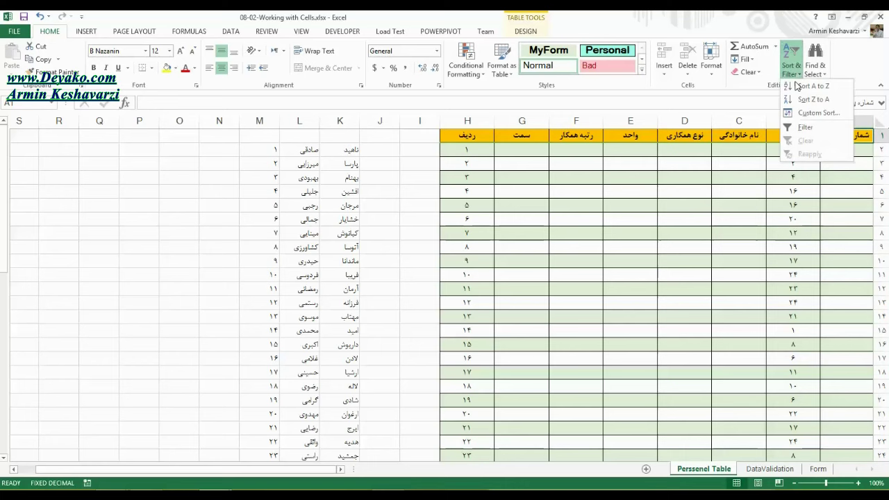
pyautogui.click(806, 128)
pyautogui.moveTo(844, 137); pyautogui.dragTo(469, 138)
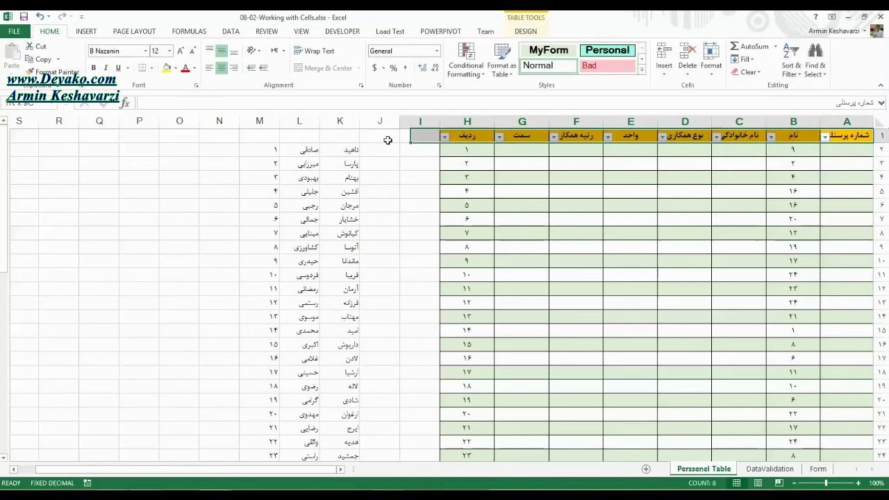
# Toggle the Design tab's Filter Button off and on, then hide the header arrows.
pyautogui.click(526, 29)
pyautogui.click(450, 46)
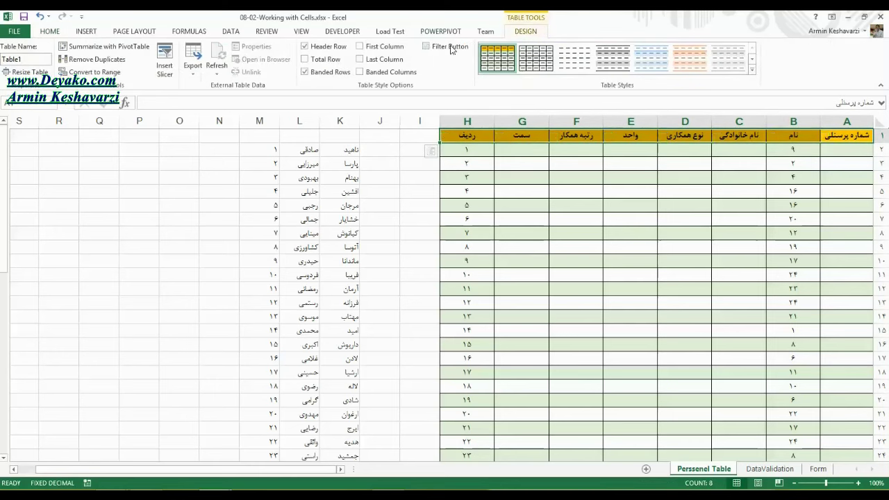
pyautogui.click(451, 48)
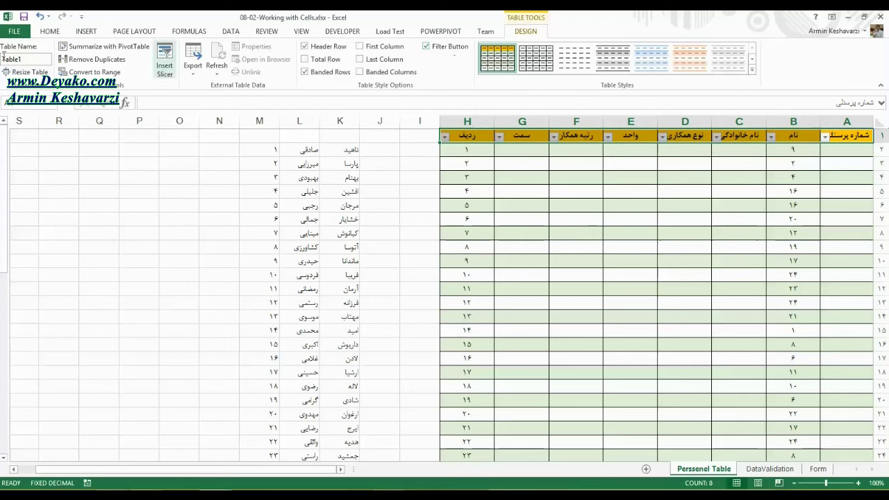
pyautogui.click(49, 31)
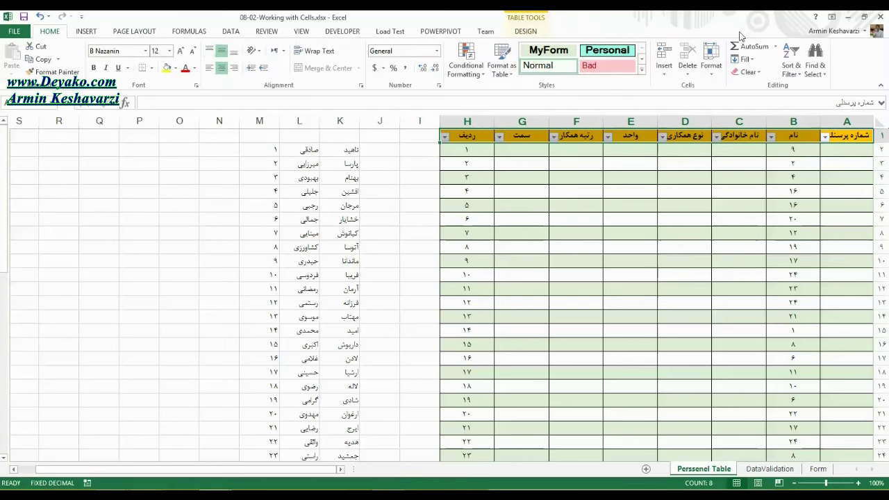
pyautogui.click(792, 56)
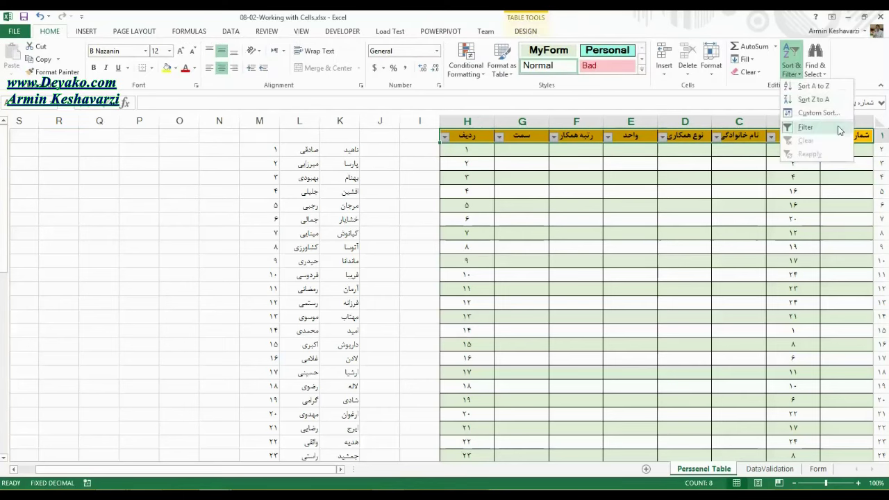
pyautogui.click(526, 32)
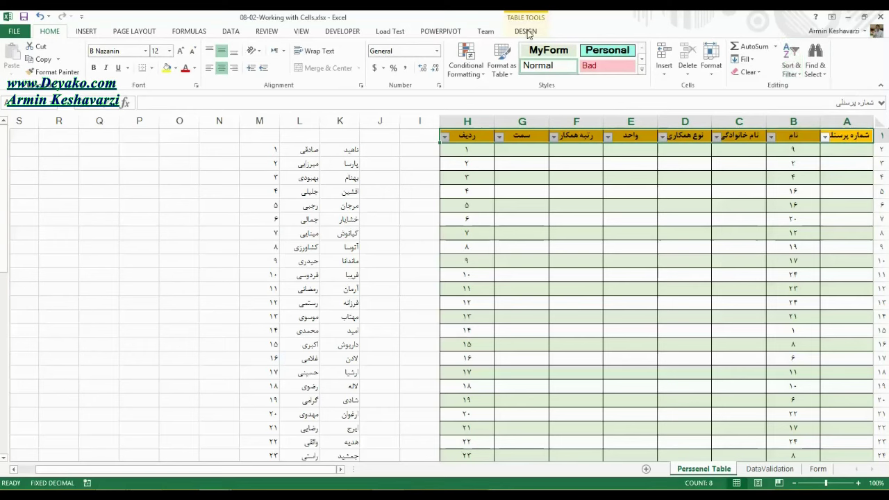
pyautogui.click(526, 31)
pyautogui.click(435, 47)
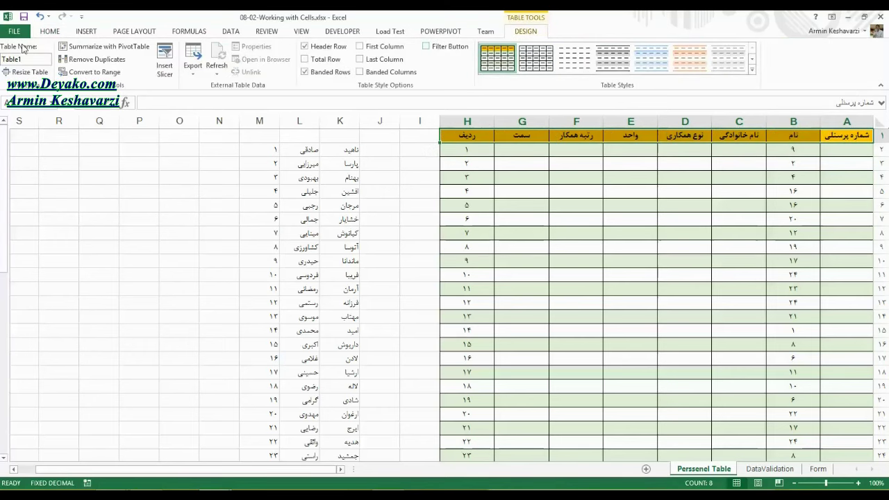
# Toggle filtering from Home > Sort & Filter, leave it off, and select cell A2.
pyautogui.click(49, 31)
pyautogui.click(793, 63)
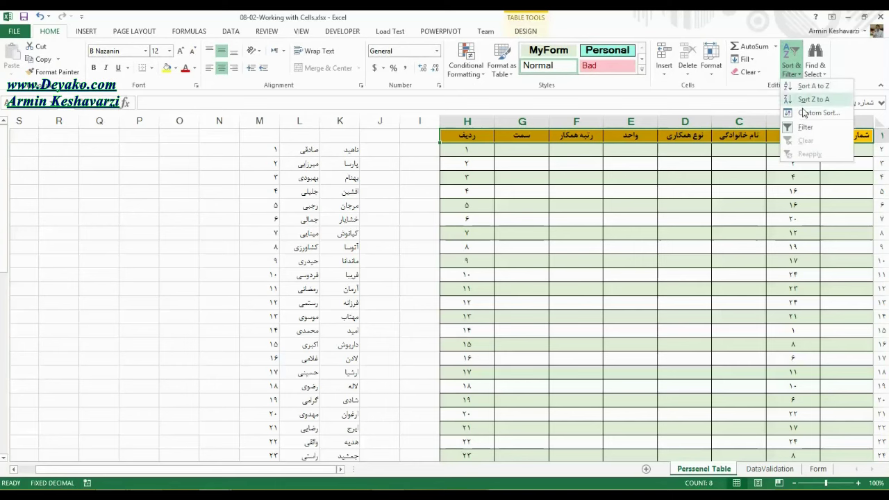
pyautogui.click(792, 66)
pyautogui.click(793, 66)
pyautogui.click(805, 129)
pyautogui.click(792, 66)
pyautogui.click(804, 129)
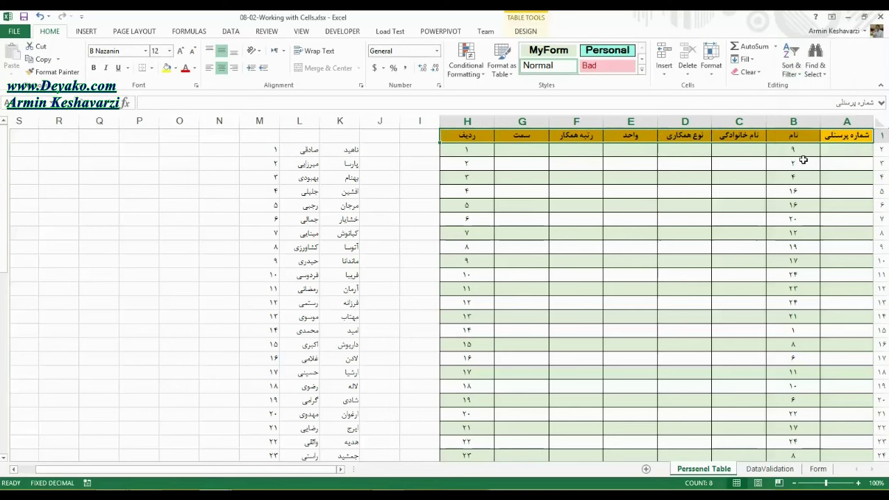
pyautogui.click(792, 66)
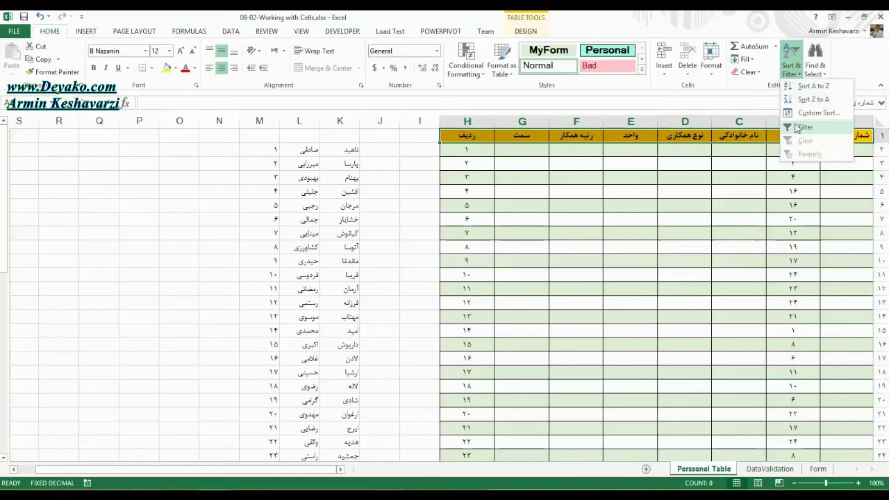
pyautogui.click(526, 31)
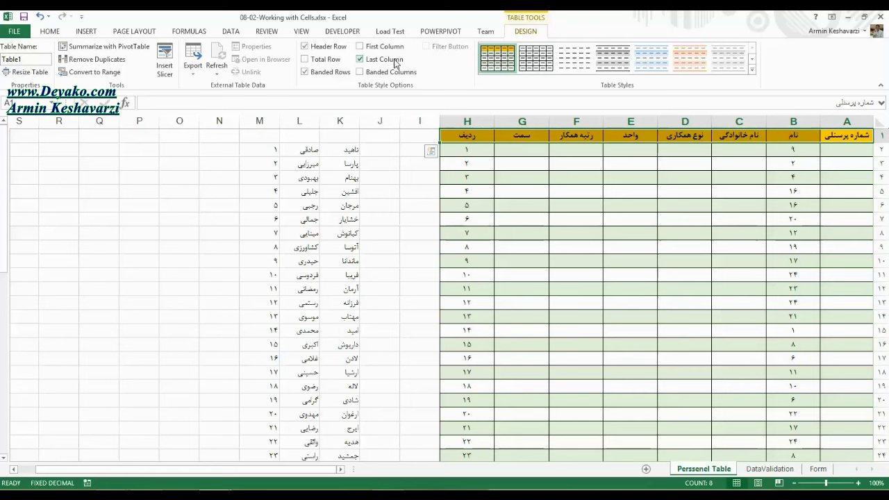
pyautogui.click(850, 149)
# Enter personnel numbers 1, 2 and 3 in cells A2 to A4.
pyautogui.write('1')
pyautogui.press('Return')
pyautogui.write('2')
pyautogui.press('Return')
pyautogui.write('3')
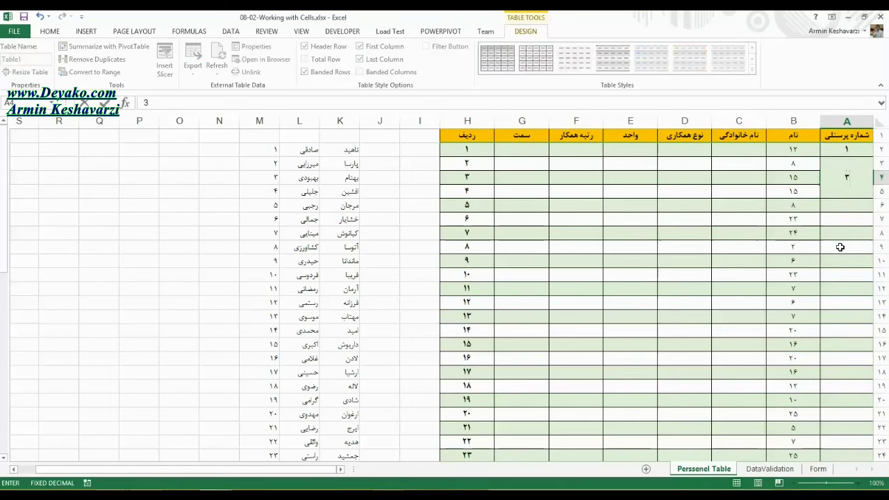
pyautogui.click(847, 166)
pyautogui.click(852, 149)
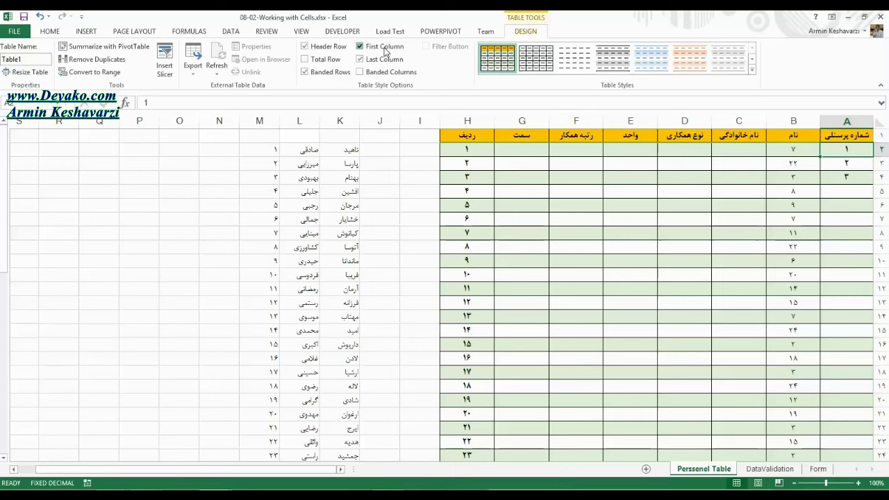
# Uncheck Last Column, enable Banded Columns, and toggle banding off and on to compare.
pyautogui.click(384, 46)
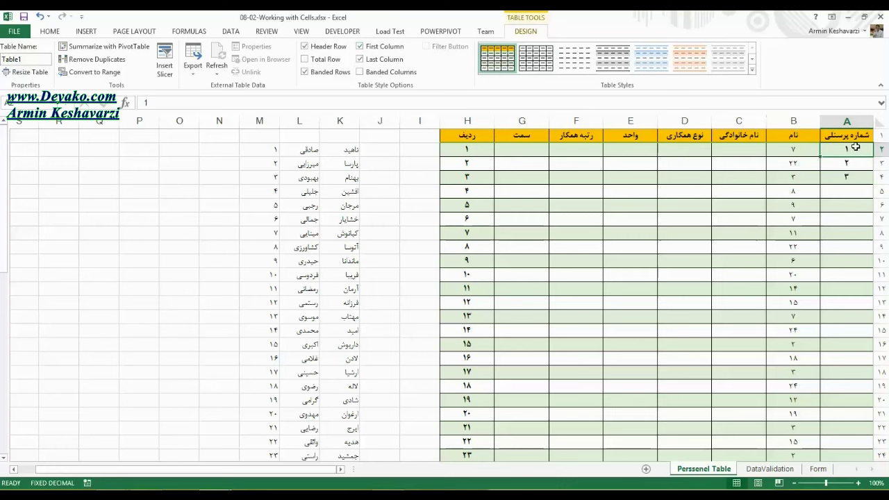
pyautogui.click(369, 61)
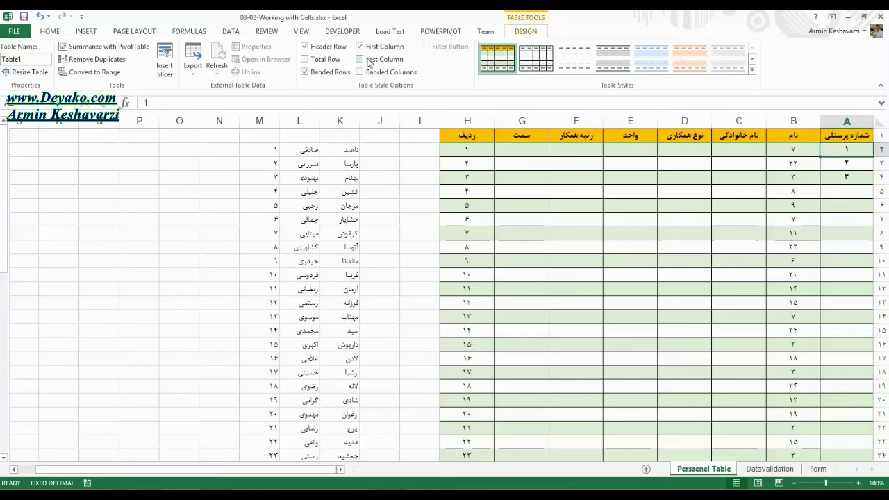
pyautogui.click(407, 73)
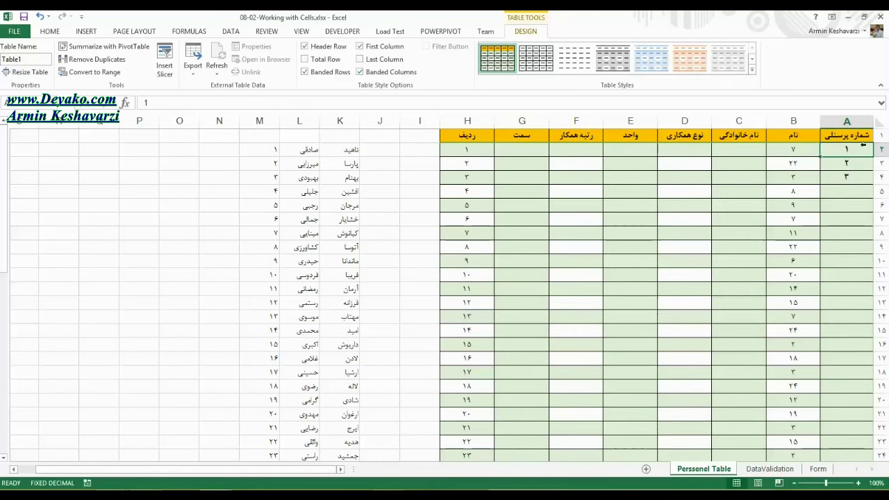
pyautogui.moveTo(849, 150); pyautogui.dragTo(876, 439)
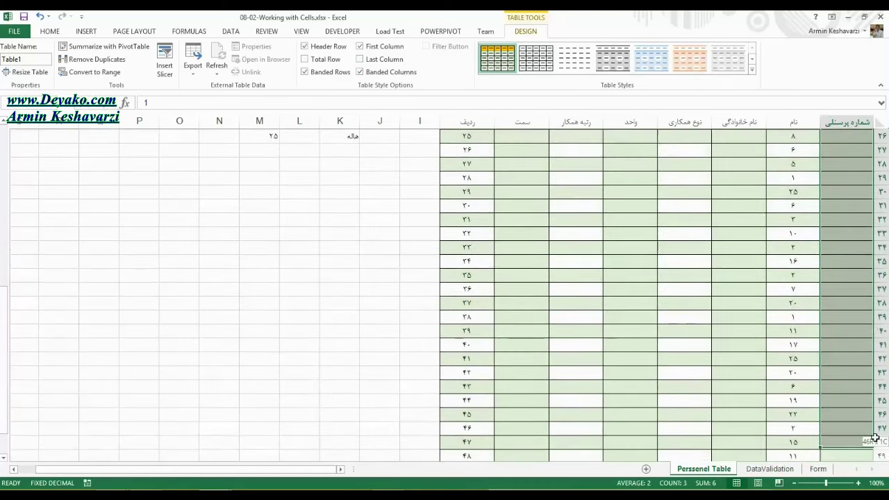
pyautogui.moveTo(875, 439)
pyautogui.mouseDown()
pyautogui.moveTo(834, 61)
pyautogui.moveTo(475, 184)
pyautogui.mouseUp()
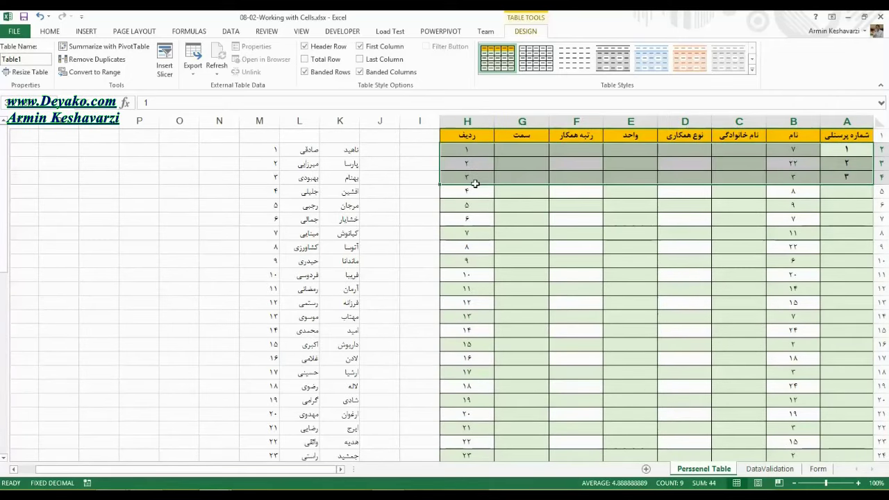
pyautogui.click(847, 149)
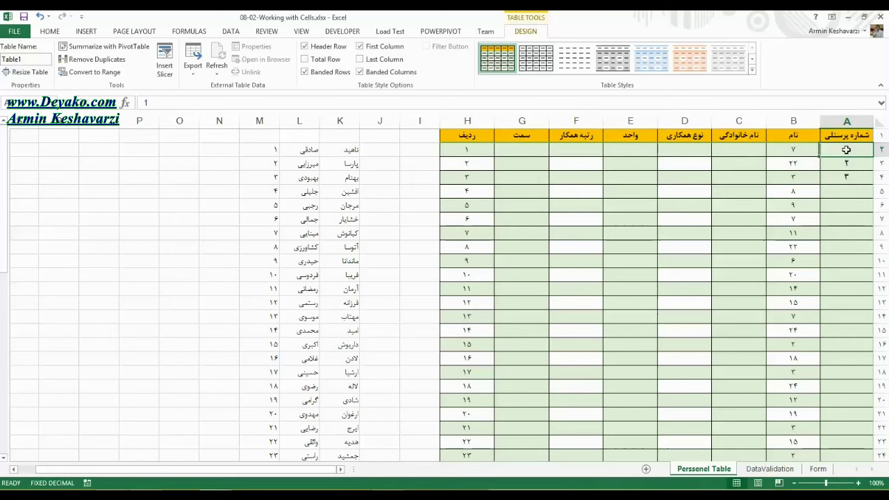
pyautogui.click(406, 75)
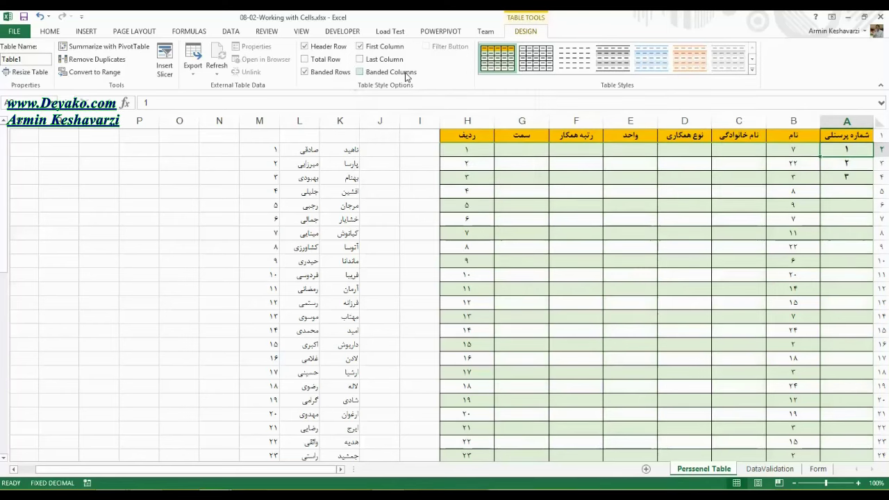
pyautogui.click(407, 75)
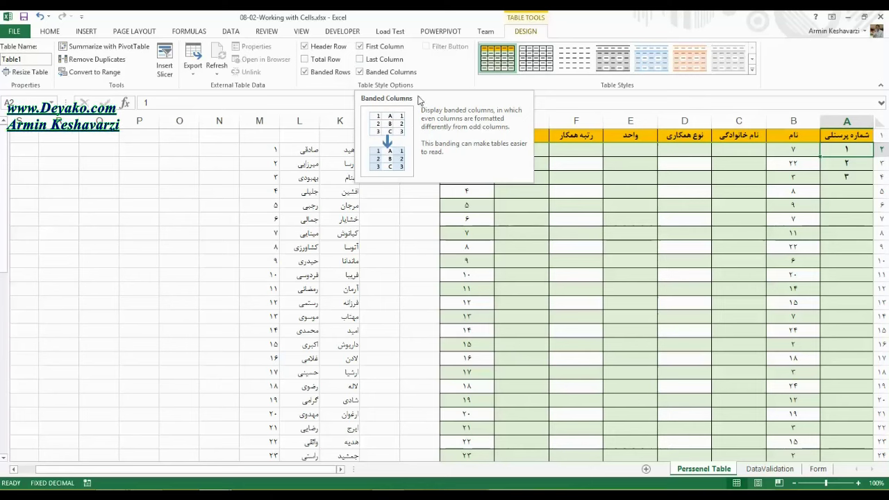
# Turn off Banded Columns, add a Total row, and clear a test 51 entered below.
pyautogui.click(392, 73)
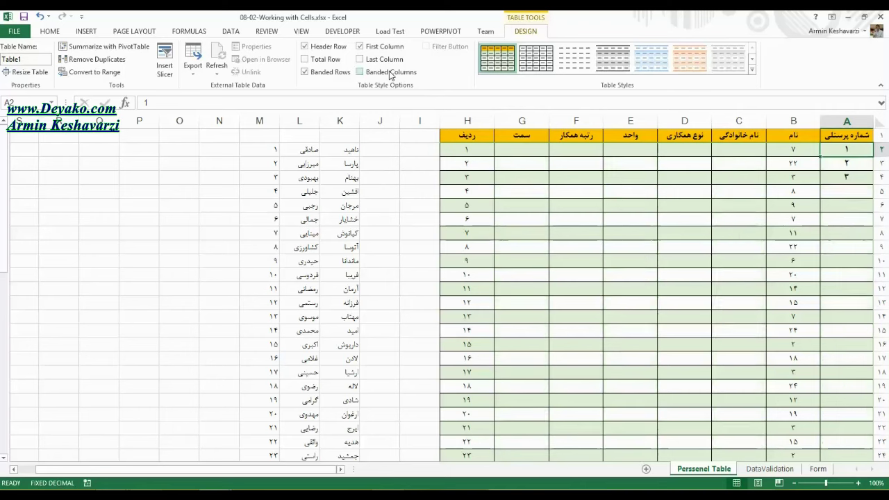
pyautogui.click(319, 61)
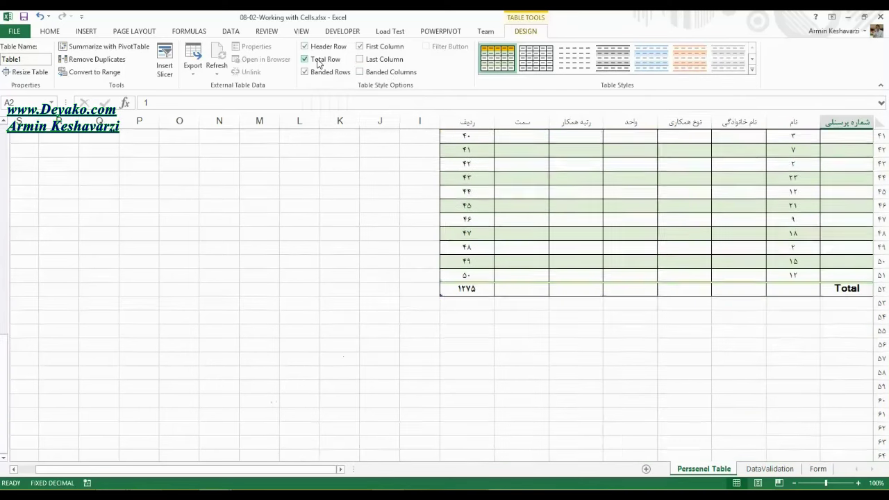
pyautogui.click(846, 289)
pyautogui.click(877, 288)
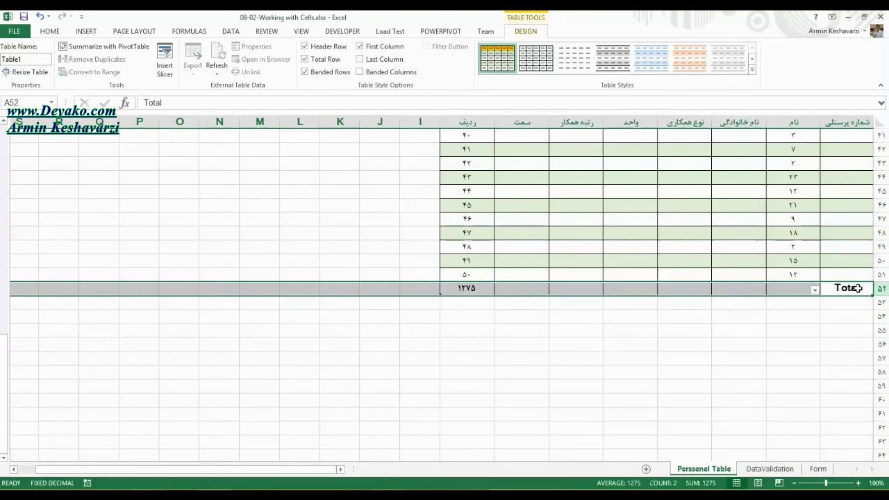
pyautogui.click(788, 289)
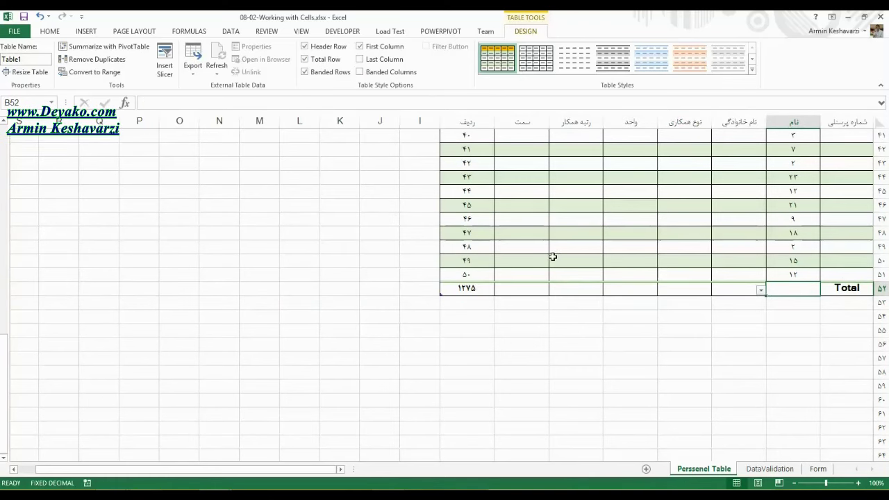
pyautogui.click(485, 302)
pyautogui.write('51')
pyautogui.press('Return')
pyautogui.click(485, 302)
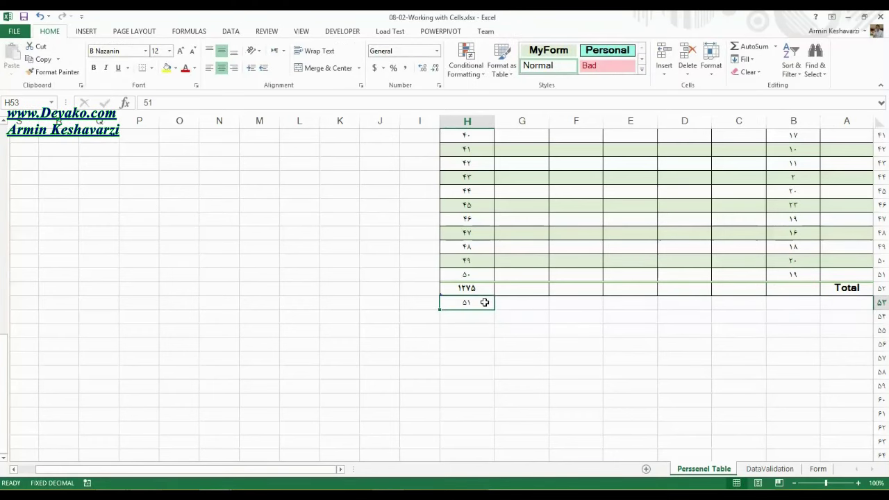
pyautogui.press('Delete')
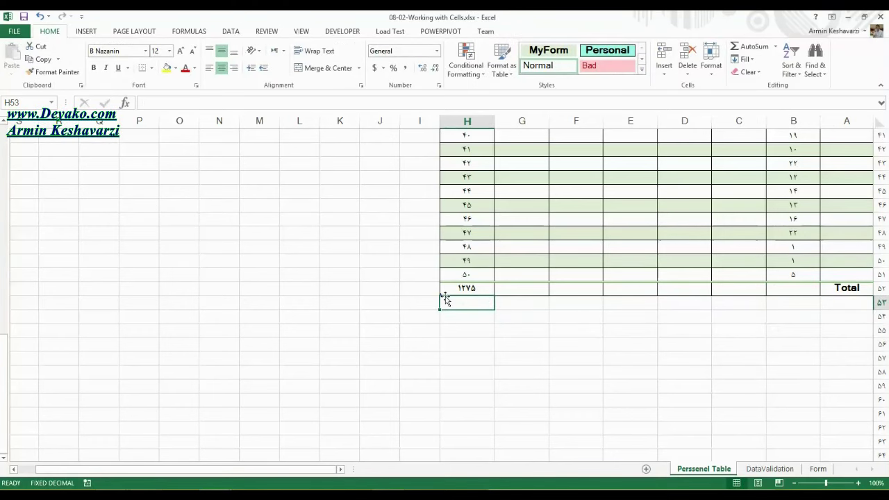
# Insert empty table rows at row 51 and above the Total row.
pyautogui.click(462, 275)
pyautogui.click(880, 275)
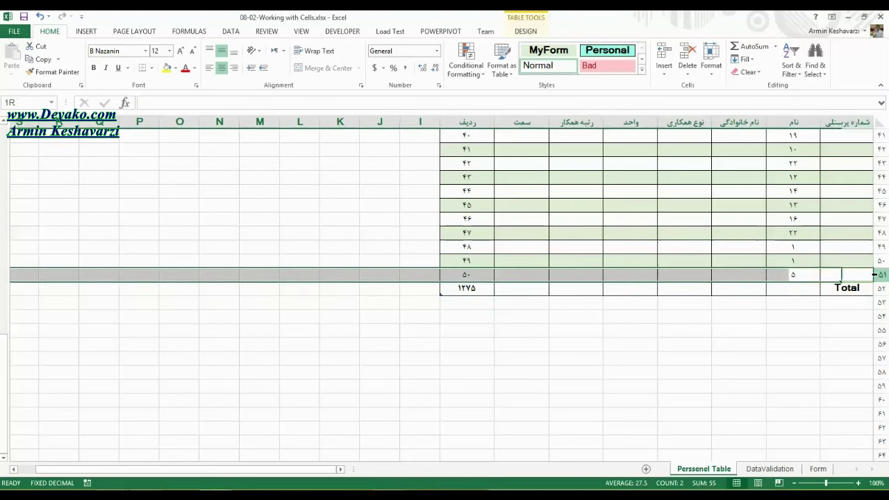
pyautogui.rightClick(881, 275)
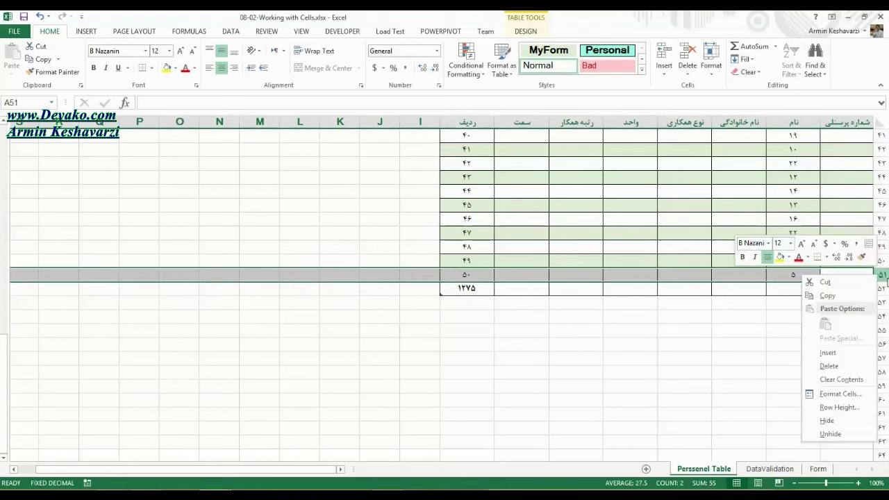
pyautogui.click(864, 354)
pyautogui.click(479, 344)
pyautogui.moveTo(460, 301); pyautogui.dragTo(841, 300)
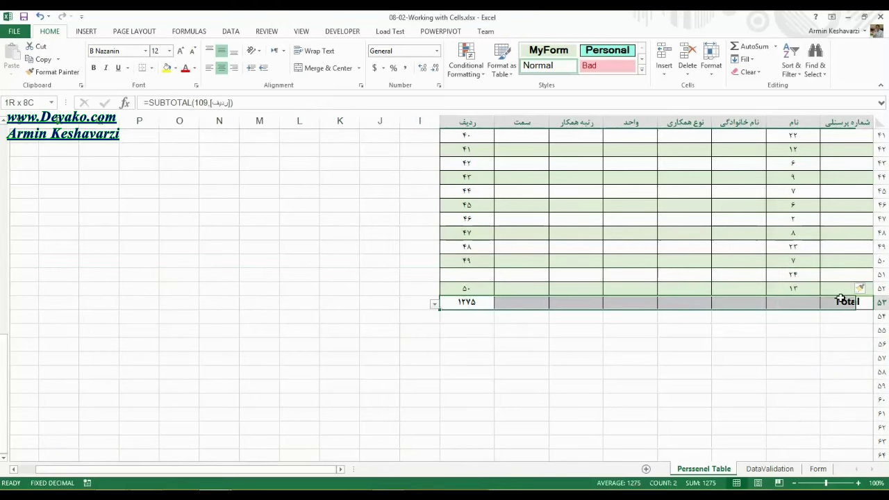
pyautogui.click(882, 302)
pyautogui.rightClick(883, 303)
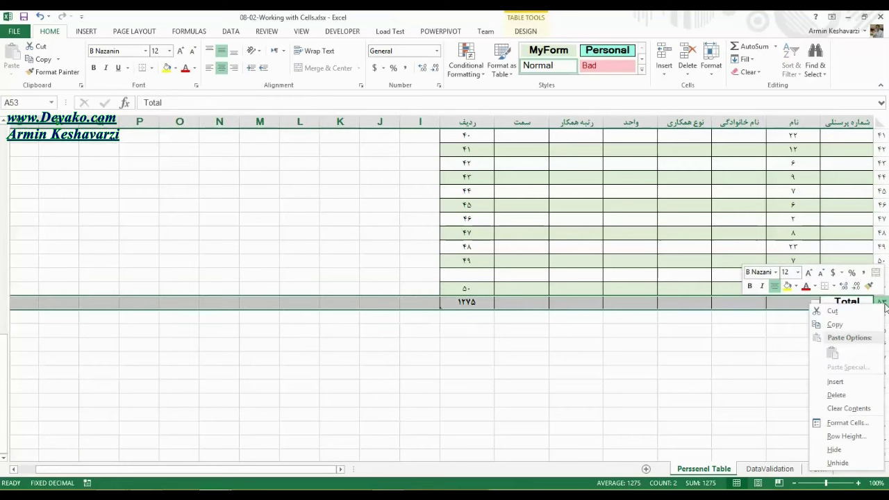
pyautogui.click(837, 382)
pyautogui.click(578, 346)
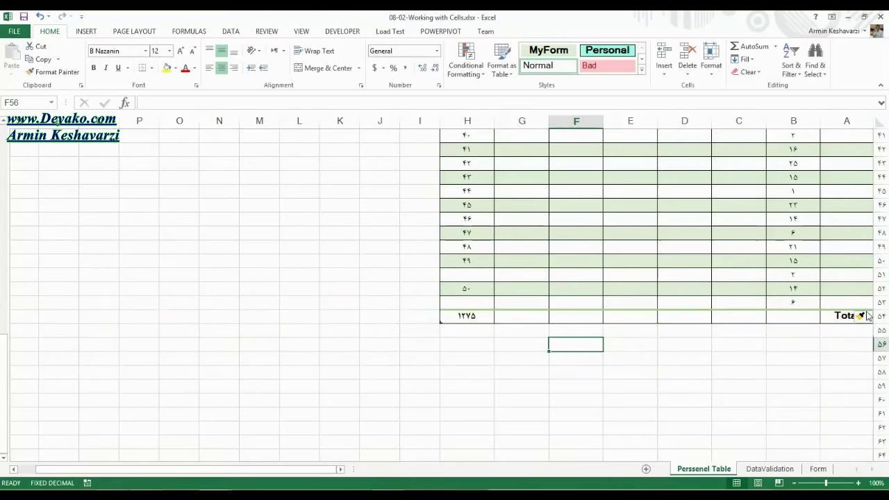
# Continue the ردیف series to 57 (total 1653), then switch to Personnel-Management.xlsm.
pyautogui.moveTo(867, 316); pyautogui.dragTo(474, 318)
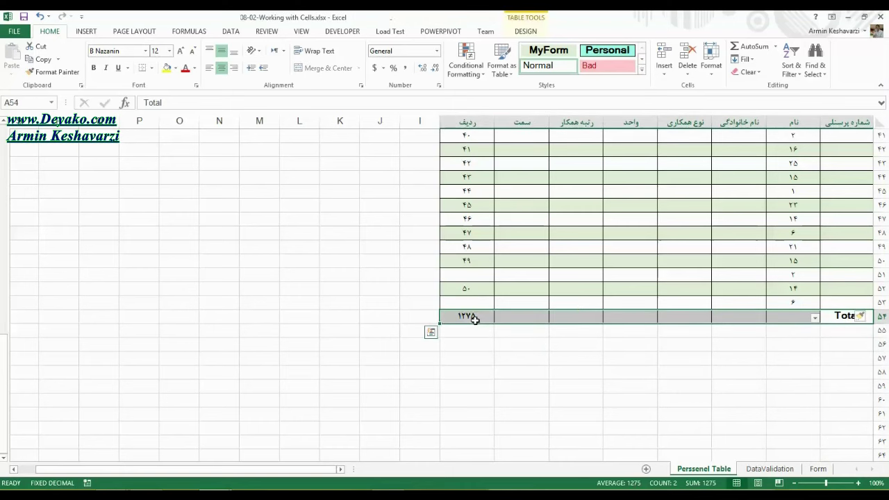
pyautogui.click(459, 269)
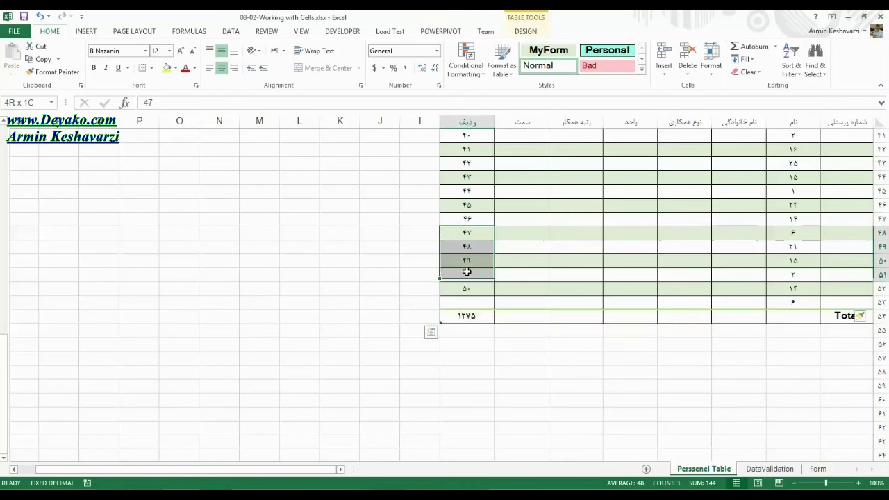
pyautogui.moveTo(469, 237)
pyautogui.mouseDown()
pyautogui.moveTo(443, 374)
pyautogui.moveTo(847, 379)
pyautogui.moveTo(847, 387)
pyautogui.mouseUp()
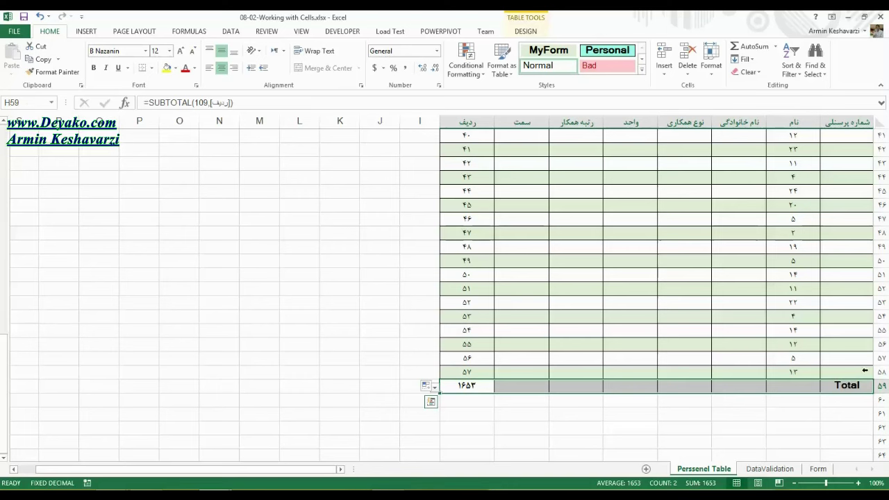
pyautogui.click(865, 371)
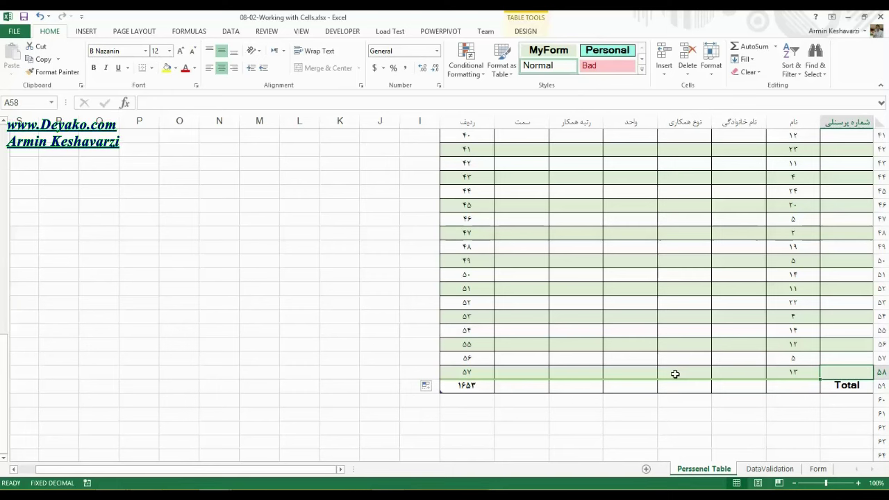
pyautogui.press('Tab')
pyautogui.press('Tab')
pyautogui.press('Tab')
pyautogui.press('Tab')
pyautogui.press('Tab')
pyautogui.press('Tab')
pyautogui.press('Tab')
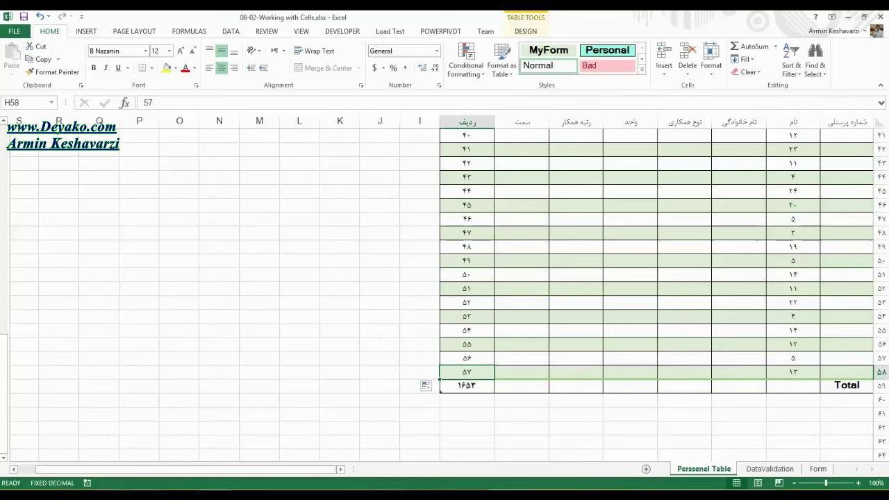
pyautogui.click(231, 452)
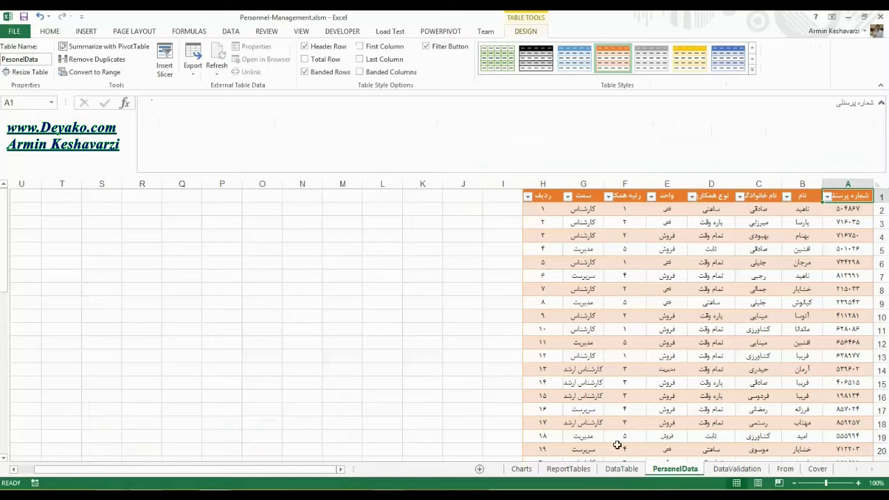
# On DataTable, enter 45 below row 1444, then undo the expansion and clear A1445.
pyautogui.click(621, 469)
pyautogui.moveTo(5, 202)
pyautogui.mouseDown()
pyautogui.moveTo(20, 437)
pyautogui.moveTo(4, 448)
pyautogui.mouseUp()
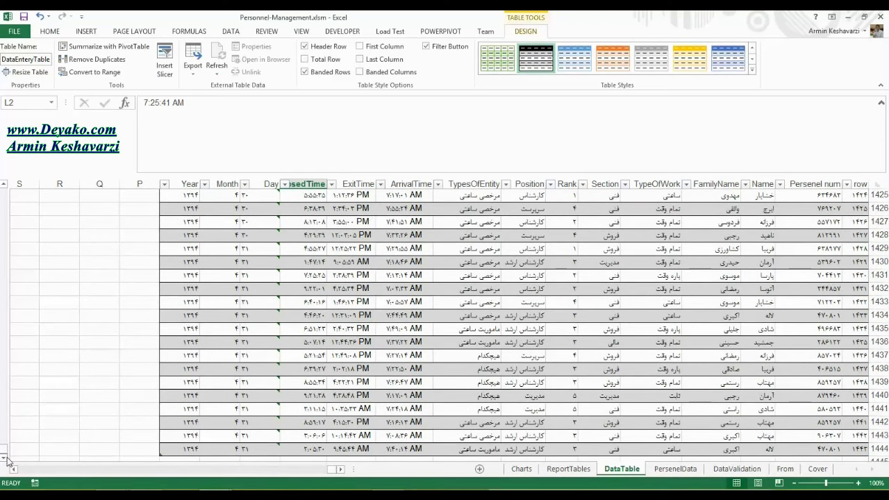
pyautogui.scroll(-1, 7, 461)
pyautogui.click(880, 409)
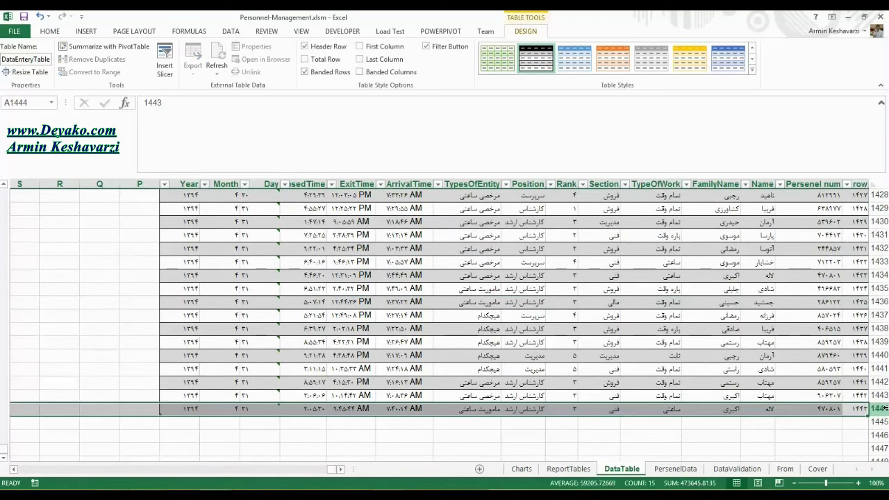
pyautogui.click(855, 422)
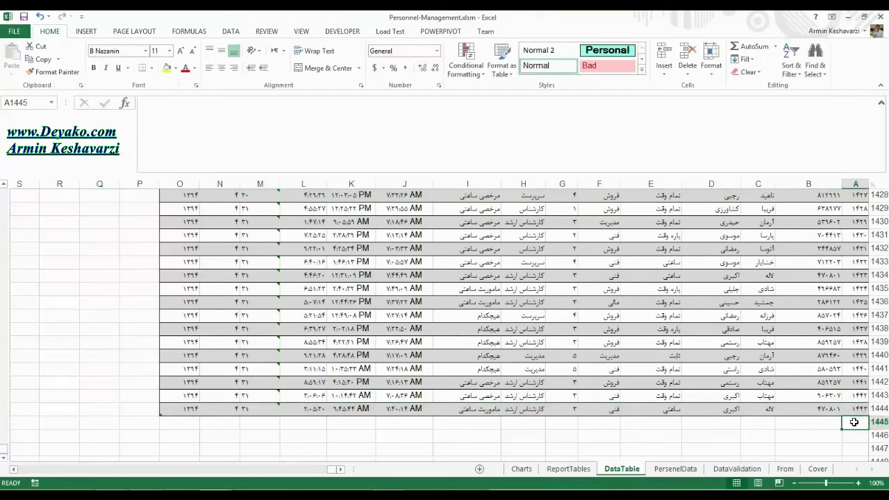
pyautogui.write('14')
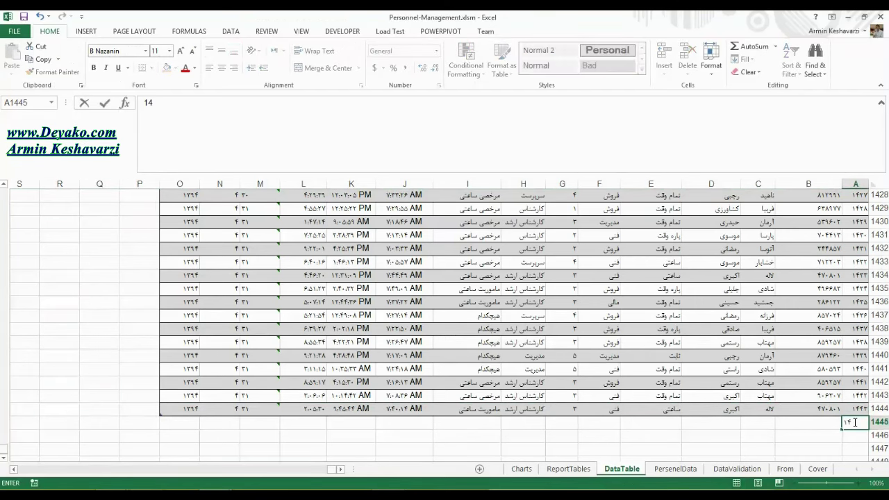
pyautogui.write('5')
pyautogui.press('Tab')
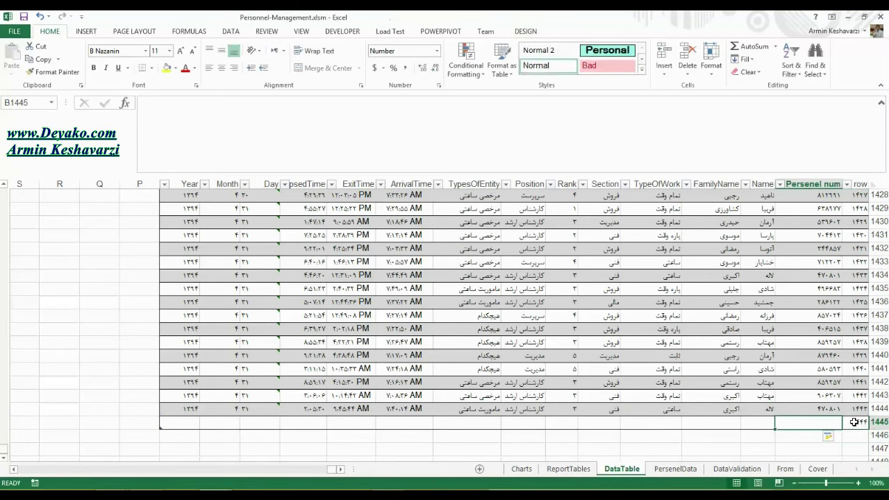
pyautogui.press('Tab')
pyautogui.press('Tab')
pyautogui.press('Tab')
pyautogui.press('Tab')
pyautogui.press('Tab')
pyautogui.press('Tab')
pyautogui.press('Tab')
pyautogui.press('Tab')
pyautogui.press('Tab')
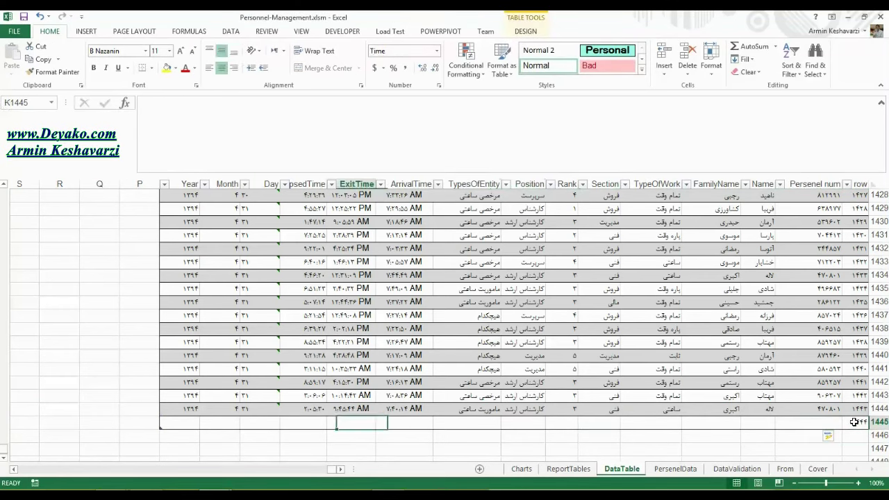
pyautogui.hotkey('ctrl', 'z')
pyautogui.press('Delete')
# On the From sheet, inspect the personnel number, assignment and D7 lookup fields.
pyautogui.click(787, 470)
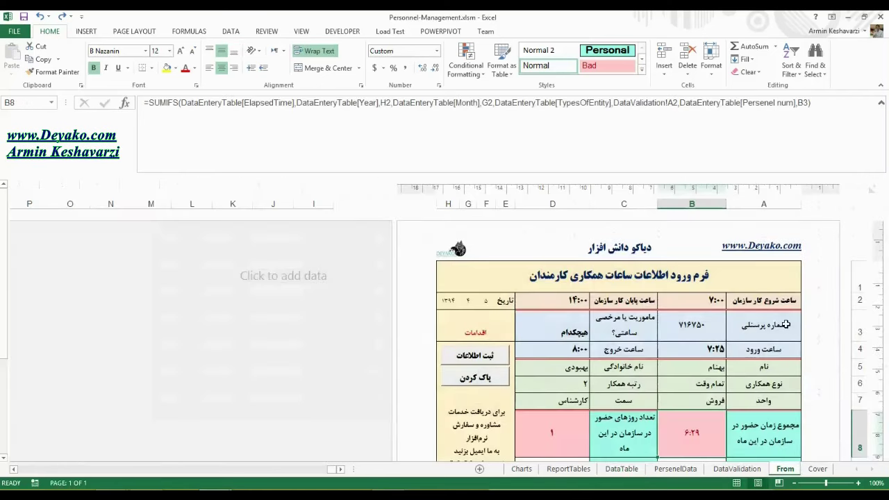
pyautogui.click(740, 328)
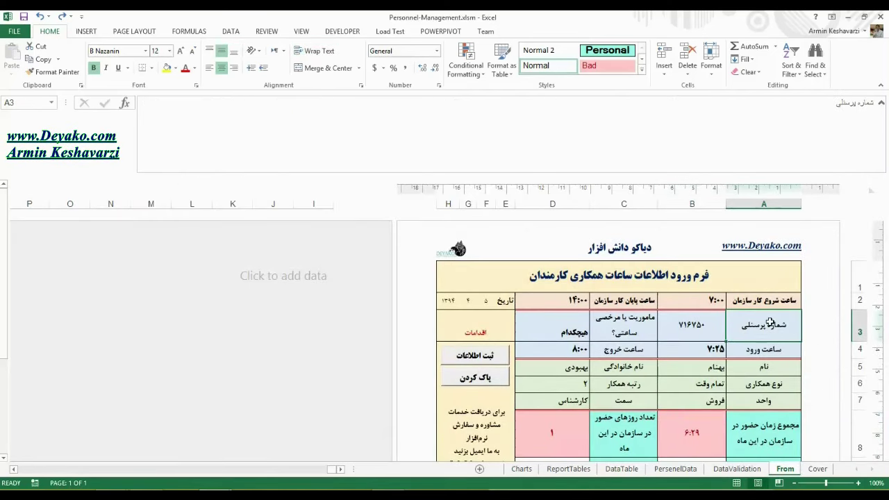
pyautogui.moveTo(770, 323); pyautogui.dragTo(560, 351)
pyautogui.click(572, 399)
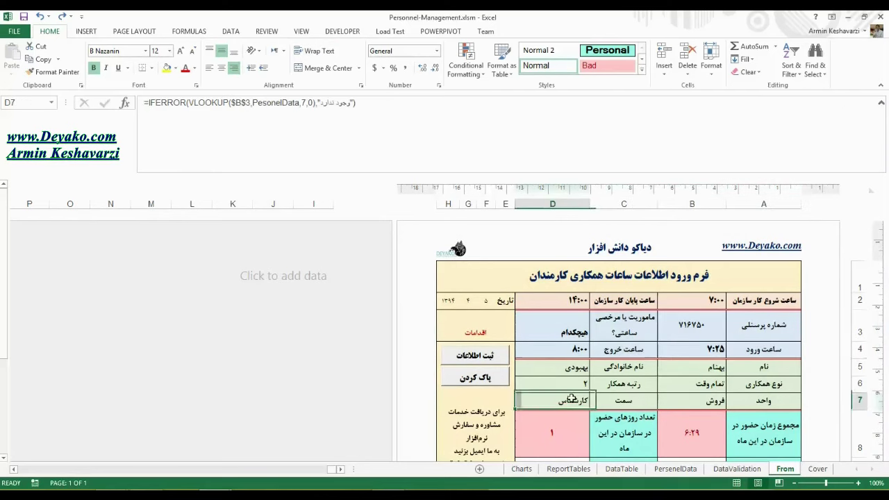
pyautogui.click(708, 330)
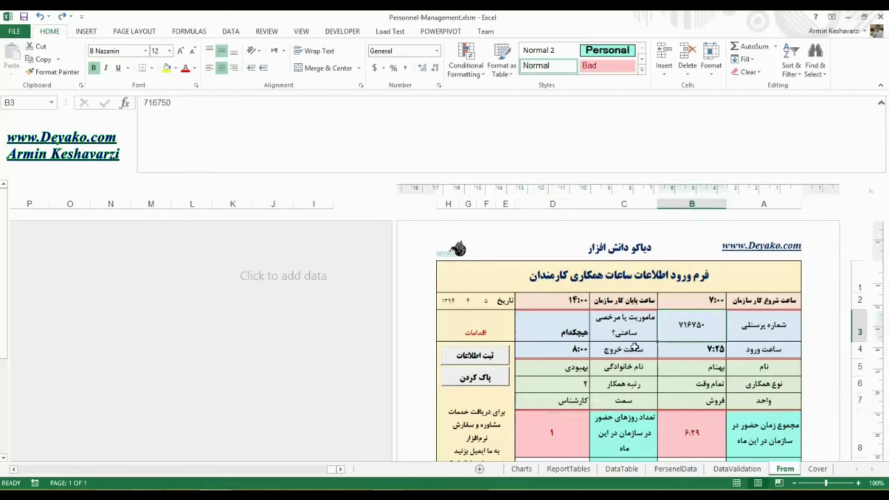
pyautogui.click(570, 335)
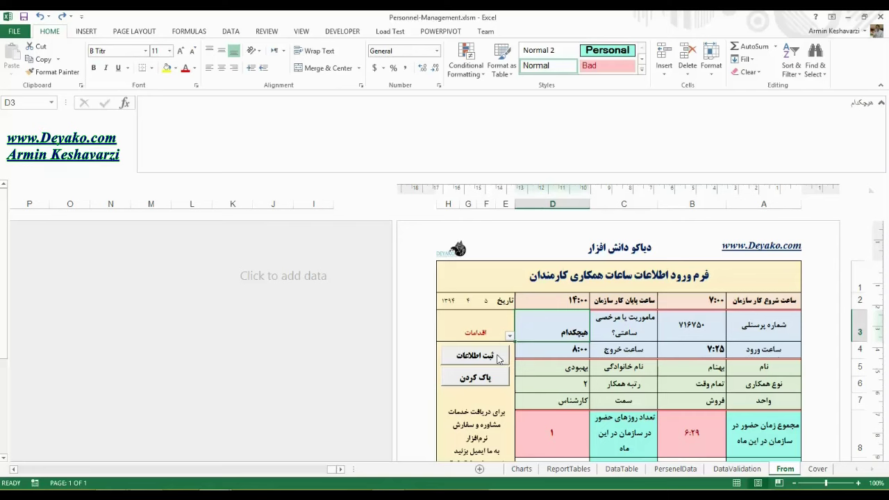
pyautogui.moveTo(574, 353); pyautogui.dragTo(700, 319)
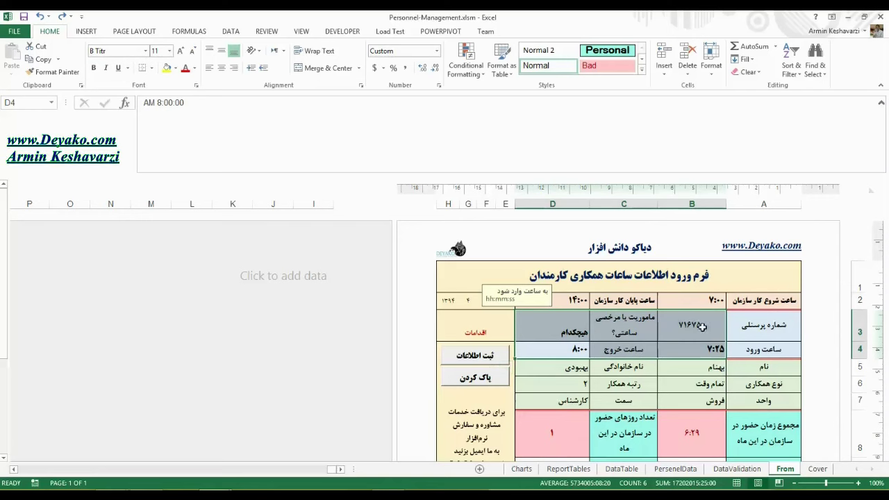
# Submit the form, check the new DataTable row 1445, and return to 08-02-Working with Cells.
pyautogui.click(489, 357)
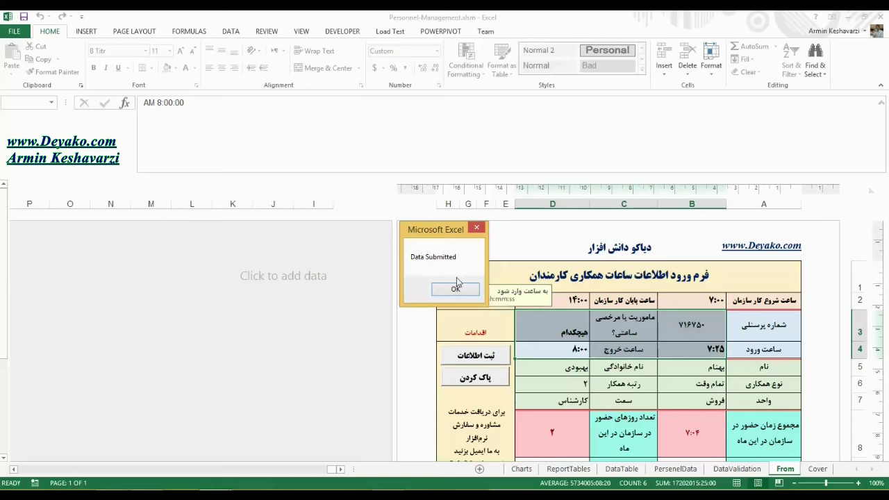
pyautogui.click(457, 290)
pyautogui.click(631, 471)
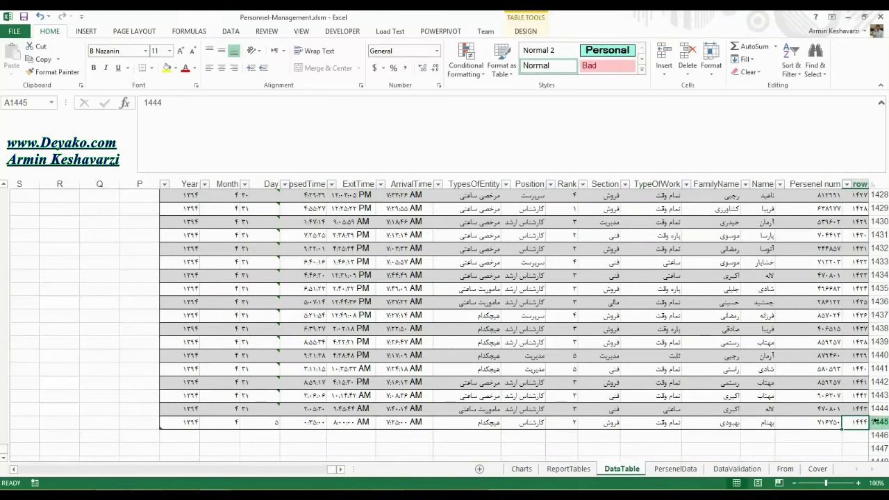
pyautogui.moveTo(860, 421); pyautogui.dragTo(191, 419)
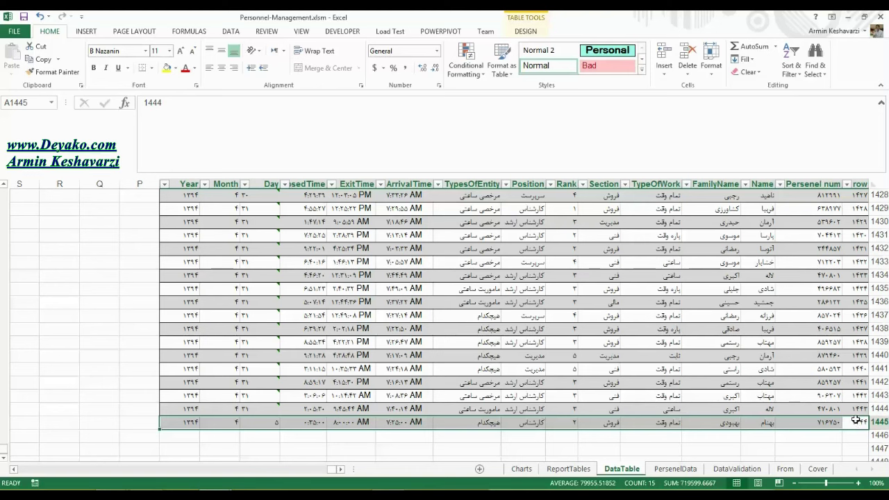
pyautogui.moveTo(853, 421); pyautogui.dragTo(217, 417)
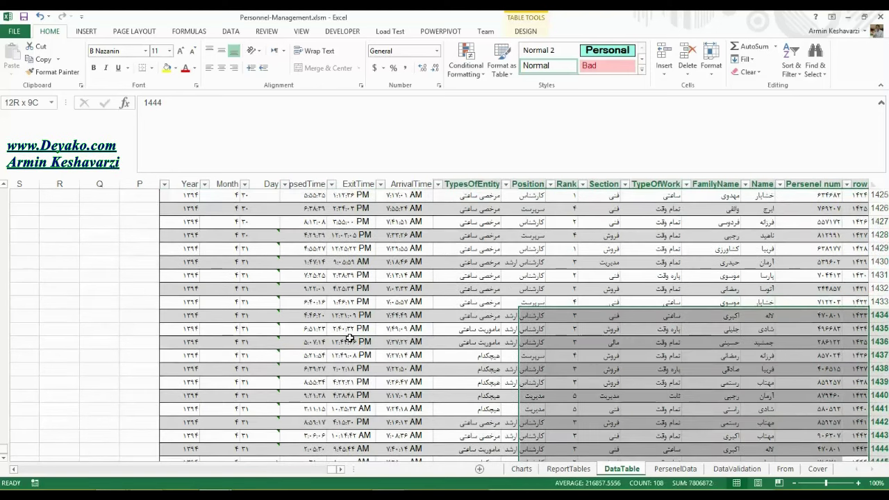
pyautogui.moveTo(217, 417); pyautogui.dragTo(174, 410)
pyautogui.click(325, 346)
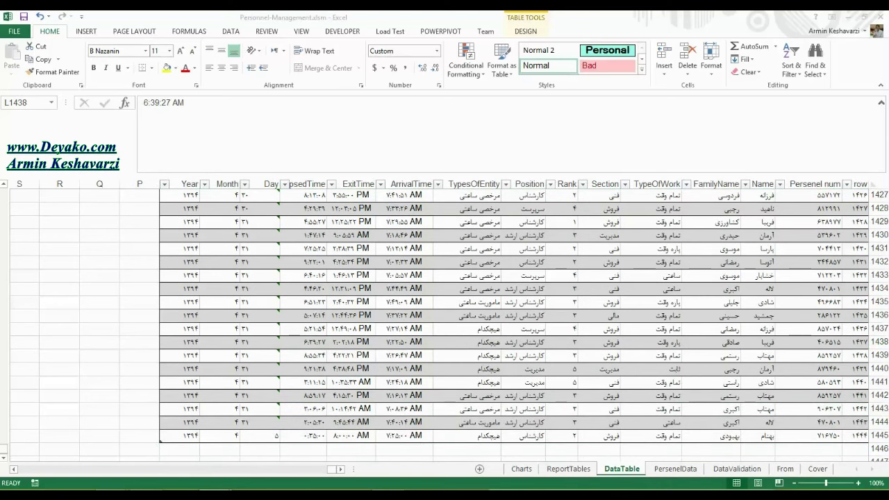
pyautogui.click(106, 429)
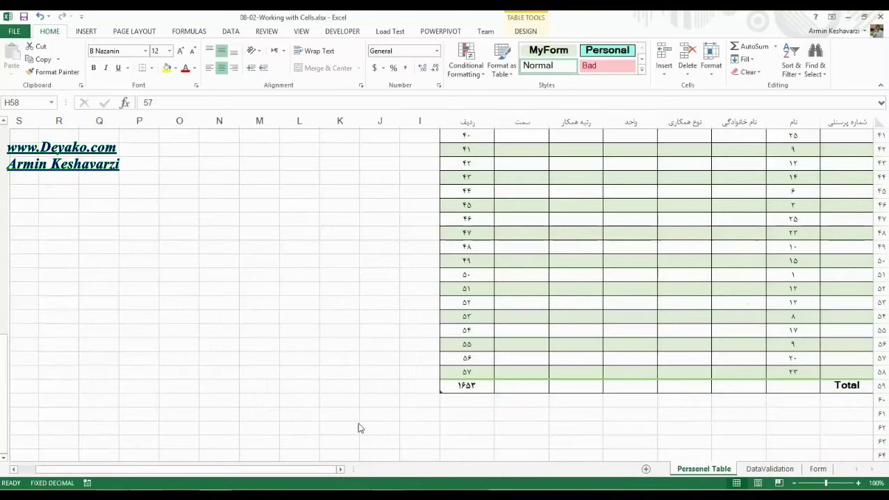
# Try Average and Count Numbers in A59's total dropdown, then set it to None.
pyautogui.click(882, 385)
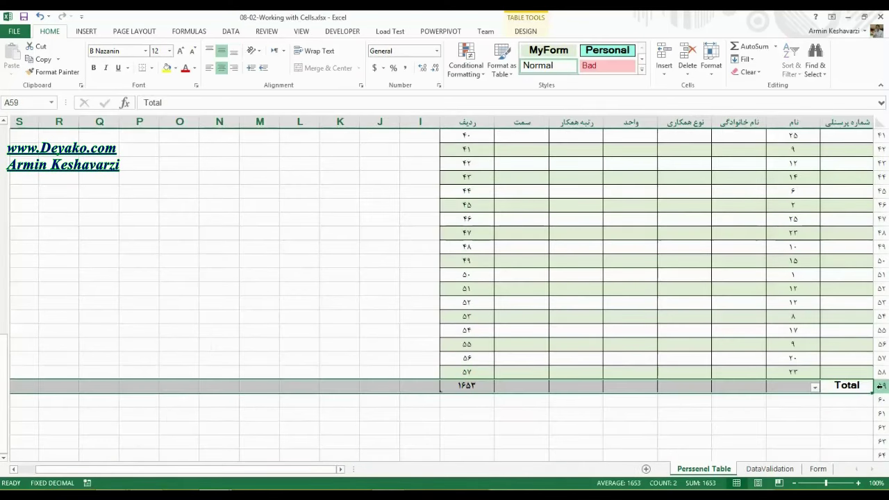
pyautogui.click(850, 388)
pyautogui.click(816, 390)
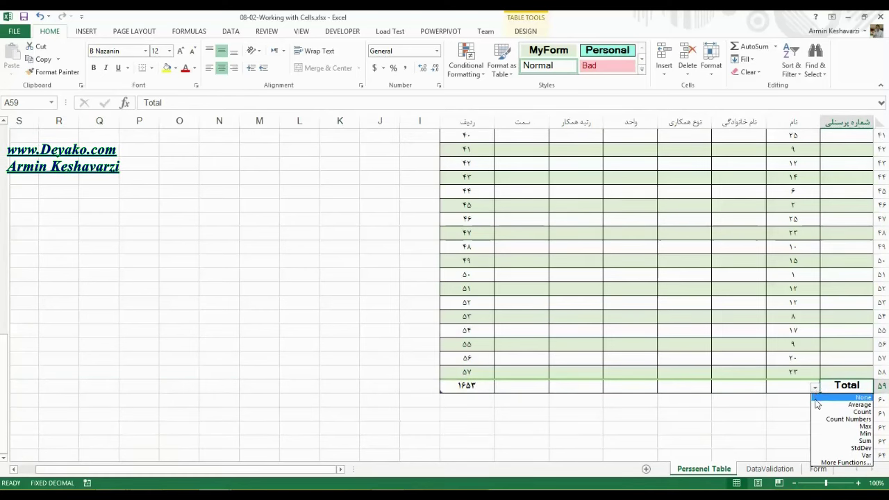
pyautogui.click(818, 404)
pyautogui.click(816, 390)
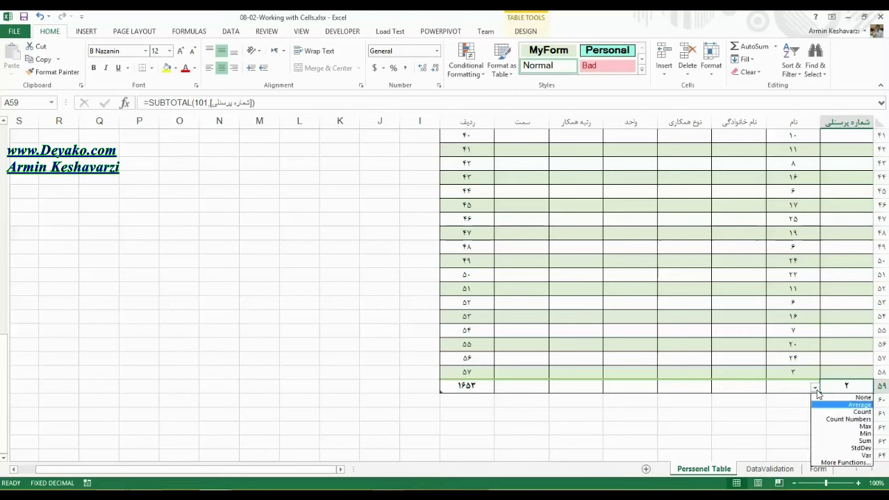
pyautogui.click(817, 418)
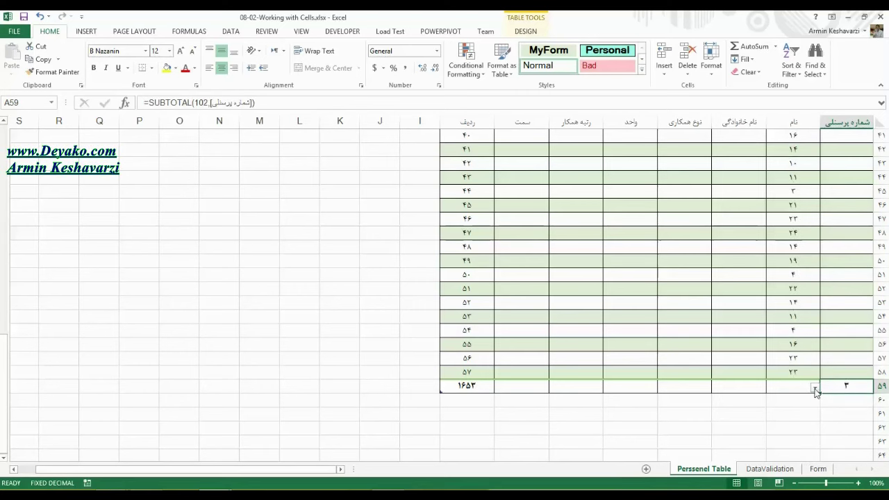
pyautogui.click(816, 390)
pyautogui.click(816, 397)
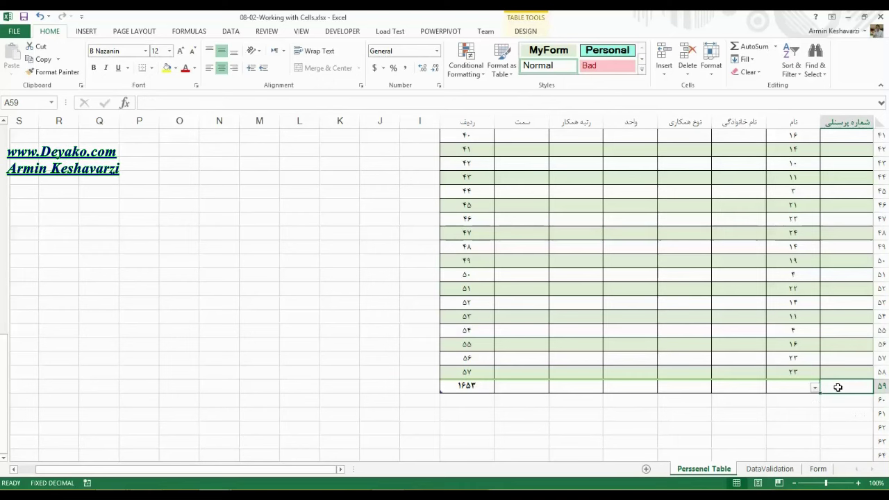
pyautogui.write('1u')
pyautogui.press('BackSpace')
# Label A59 as مجموع and set the نام column's total in B59 to Average.
pyautogui.write('ح')
pyautogui.write('ع')
pyautogui.press('Return')
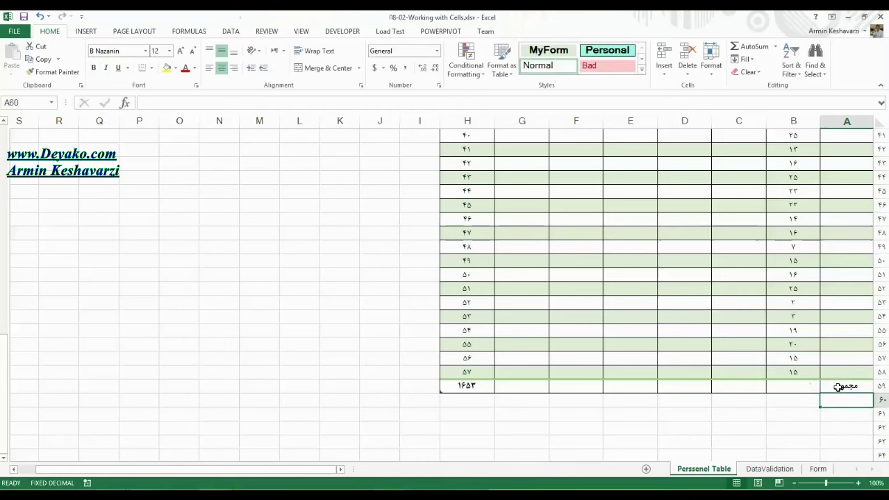
pyautogui.click(789, 388)
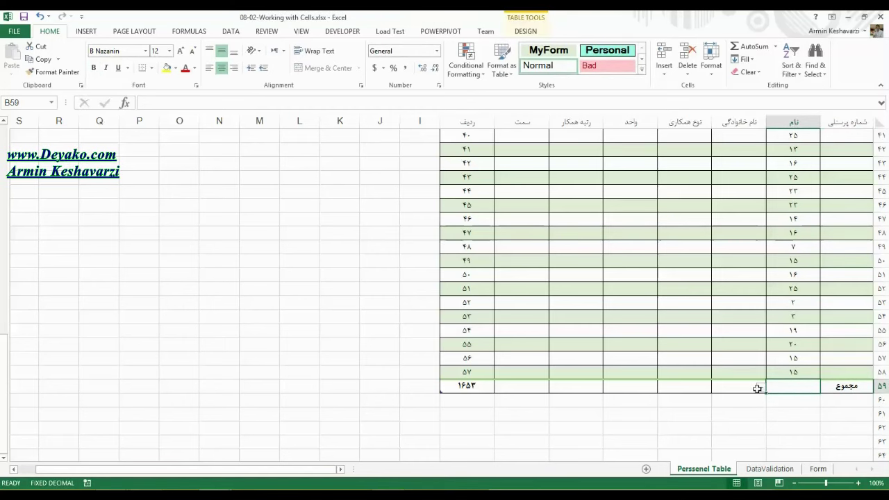
pyautogui.click(765, 389)
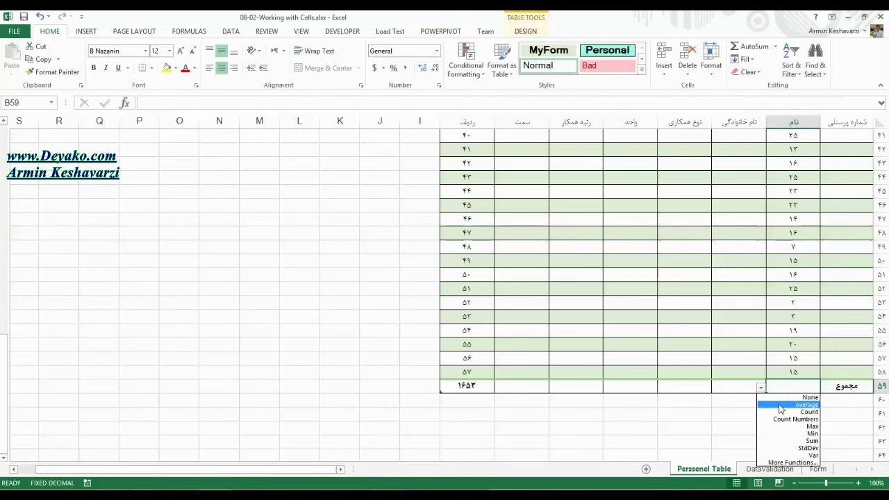
pyautogui.click(781, 406)
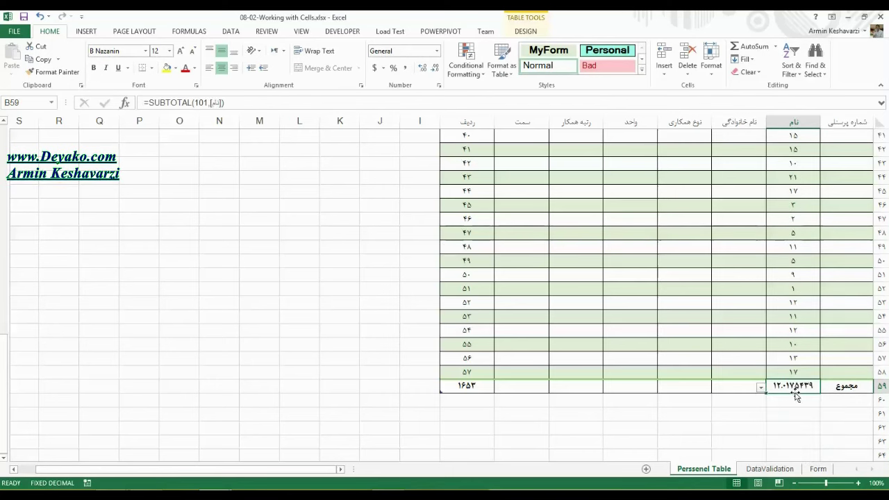
# Change the ردیف column's total in H59 from Sum to Max, showing 57.
pyautogui.click(470, 384)
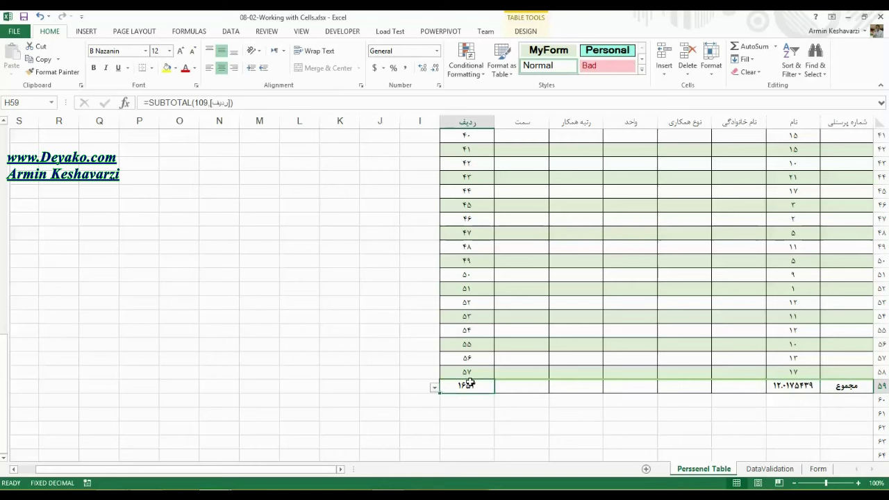
pyautogui.click(435, 389)
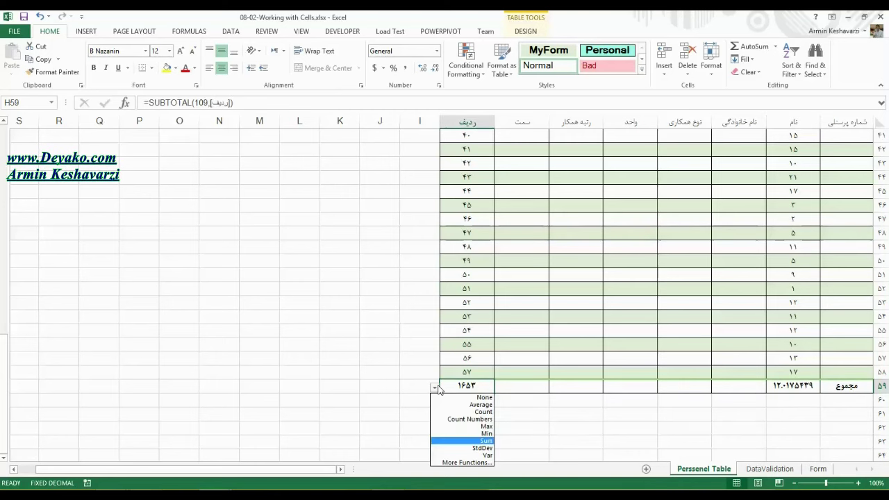
pyautogui.click(464, 427)
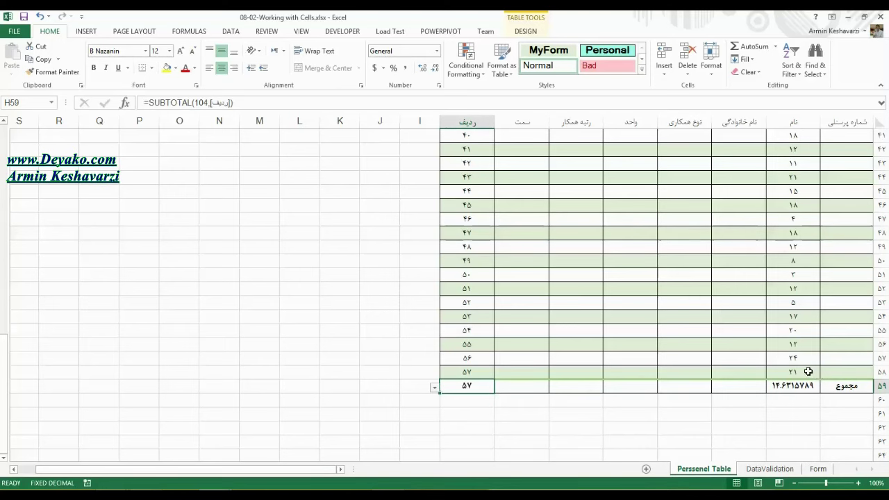
pyautogui.moveTo(698, 221)
pyautogui.mouseDown()
pyautogui.moveTo(679, 98)
pyautogui.moveTo(673, 145)
pyautogui.moveTo(675, 132)
pyautogui.mouseUp()
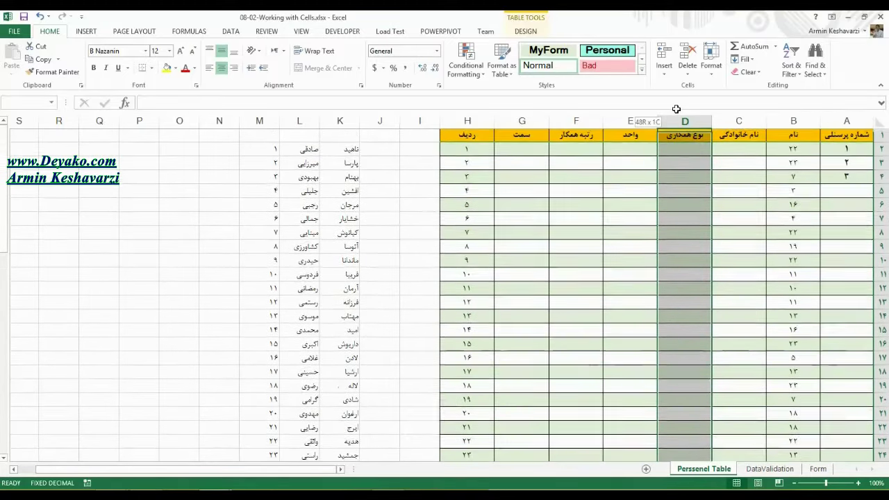
# Look over the table's Refresh options, then open the Export choices with header A1 selected.
pyautogui.click(812, 160)
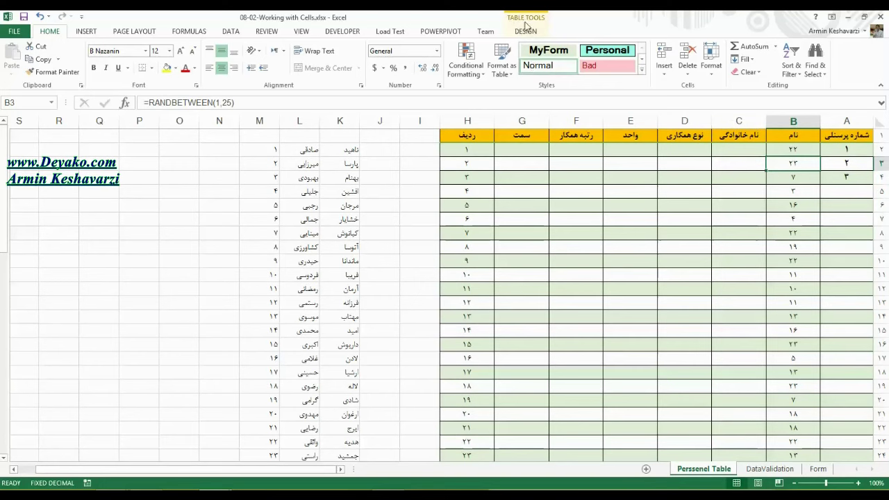
pyautogui.click(526, 30)
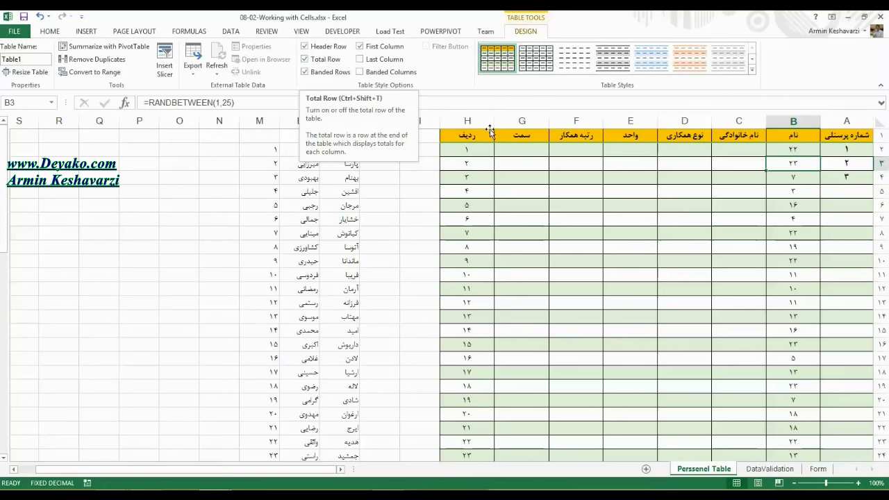
pyautogui.click(860, 135)
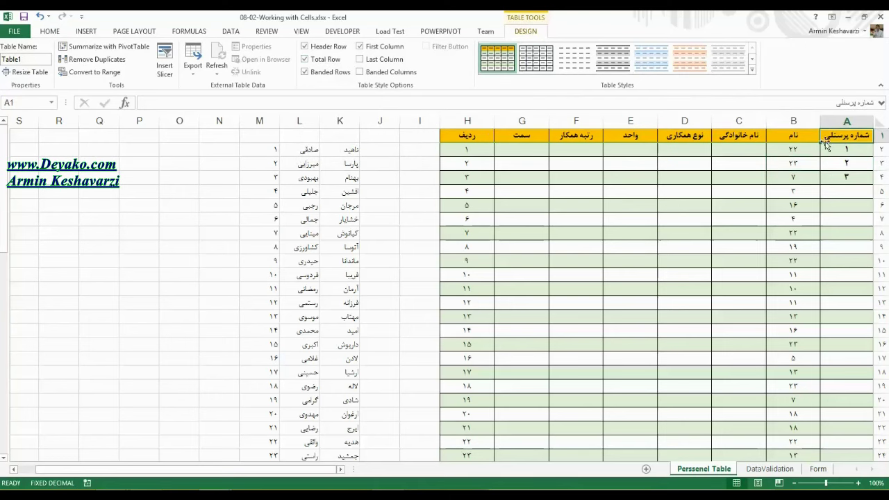
pyautogui.click(217, 72)
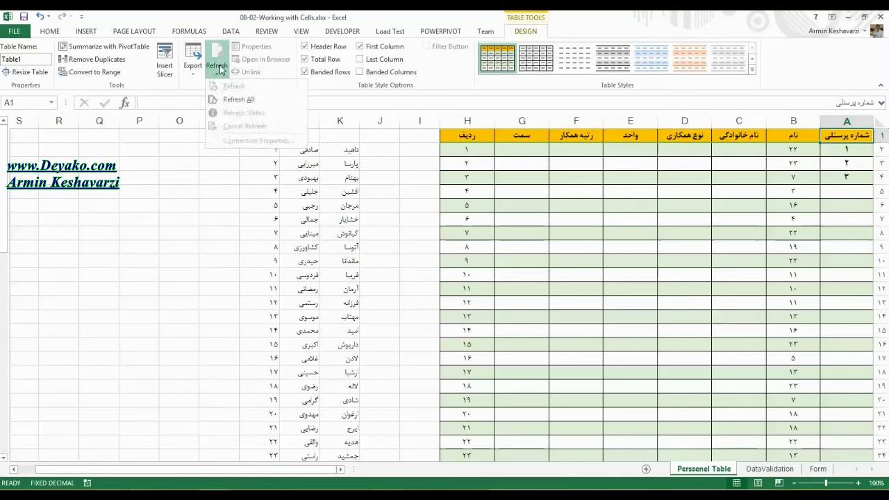
pyautogui.click(256, 88)
pyautogui.click(565, 166)
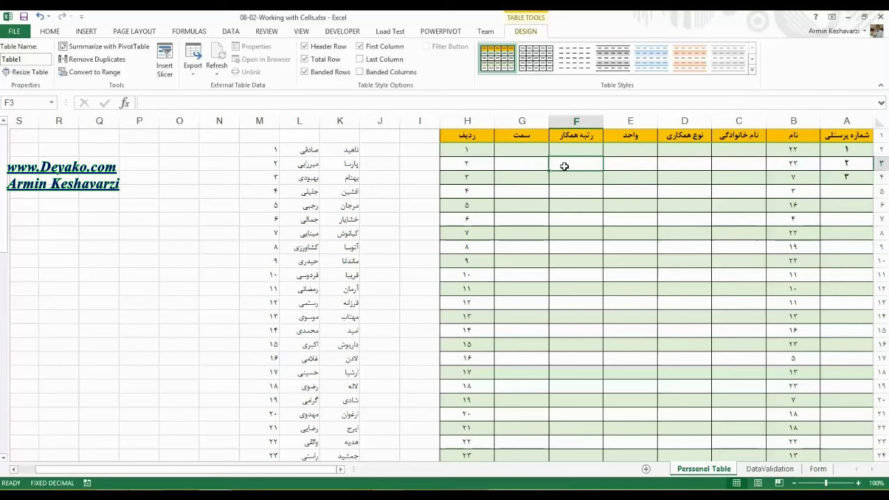
pyautogui.click(218, 73)
pyautogui.click(220, 74)
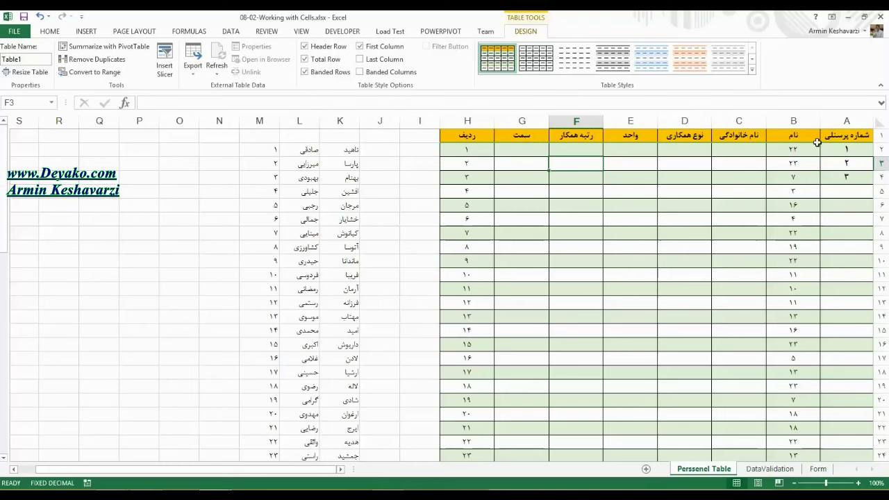
pyautogui.click(842, 136)
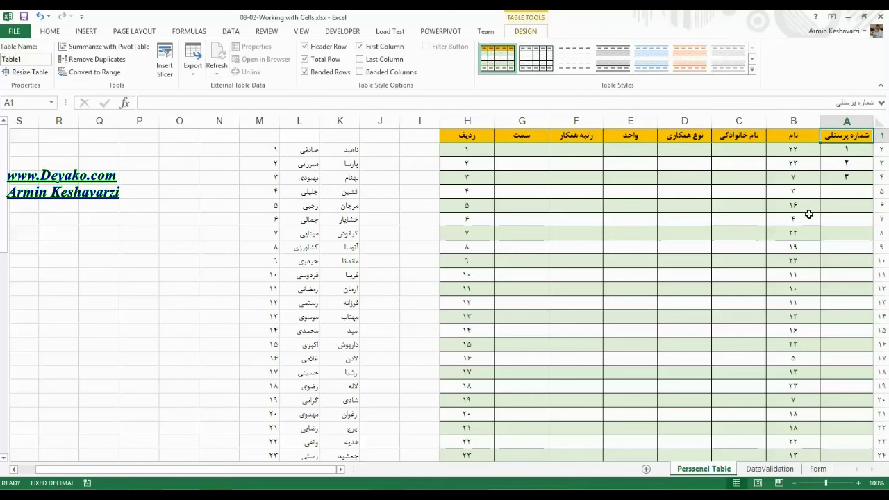
pyautogui.click(198, 70)
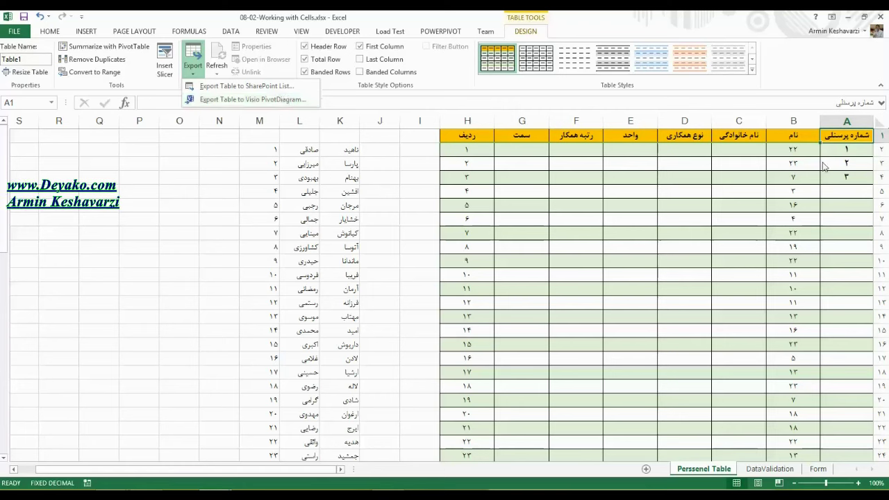
# Dismiss the Export choices and select cell A3 in the personnel table.
pyautogui.click(824, 166)
pyautogui.click(842, 164)
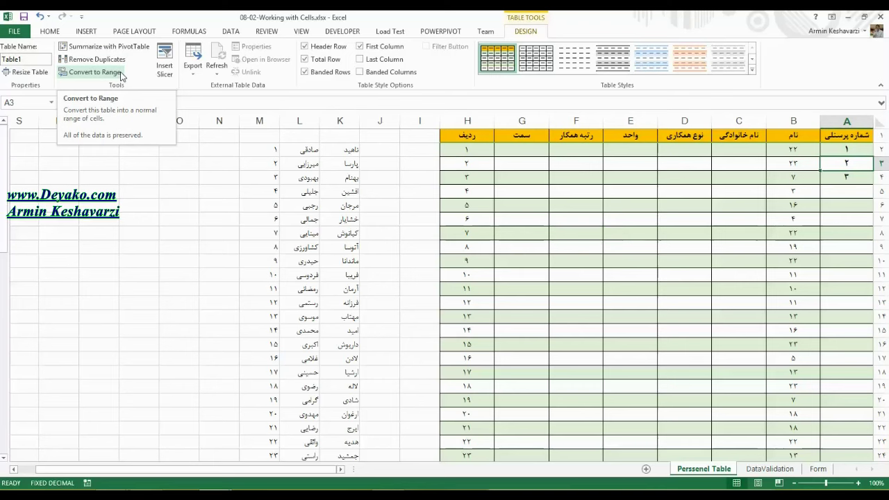
# Convert the personnel table to a normal range, confirming with Yes.
pyautogui.click(121, 73)
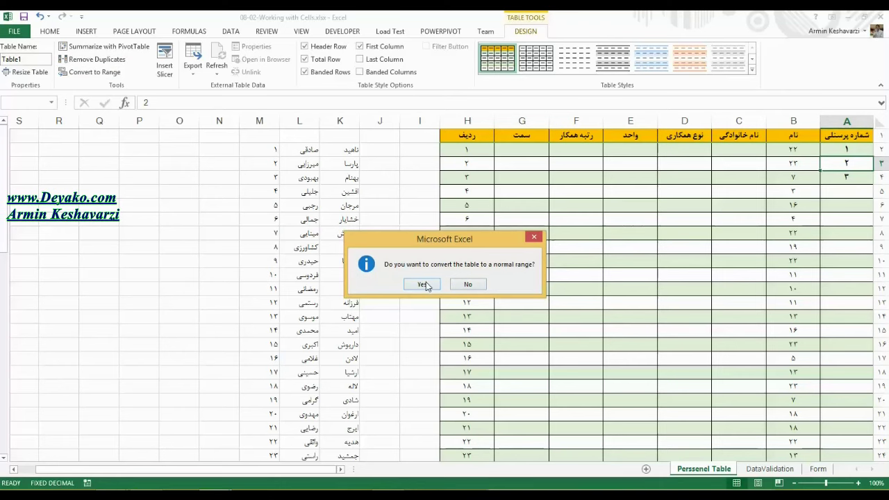
pyautogui.click(426, 286)
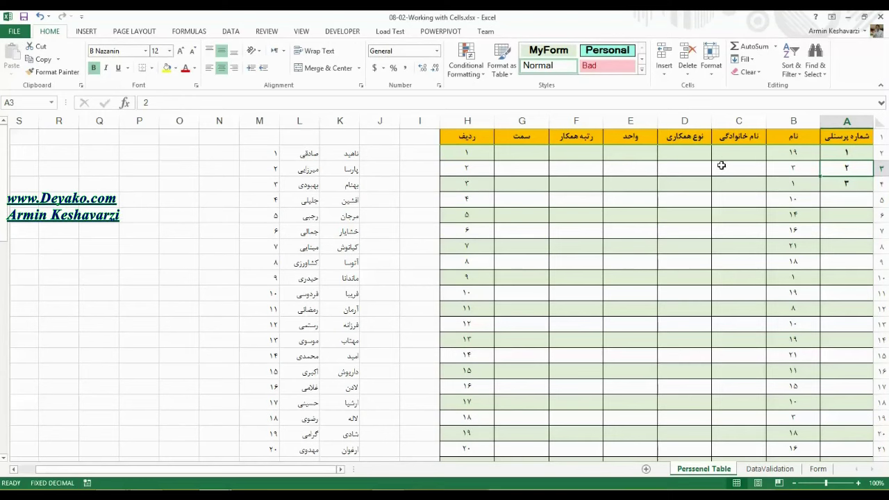
pyautogui.click(687, 153)
pyautogui.click(821, 133)
pyautogui.click(774, 139)
pyautogui.click(742, 154)
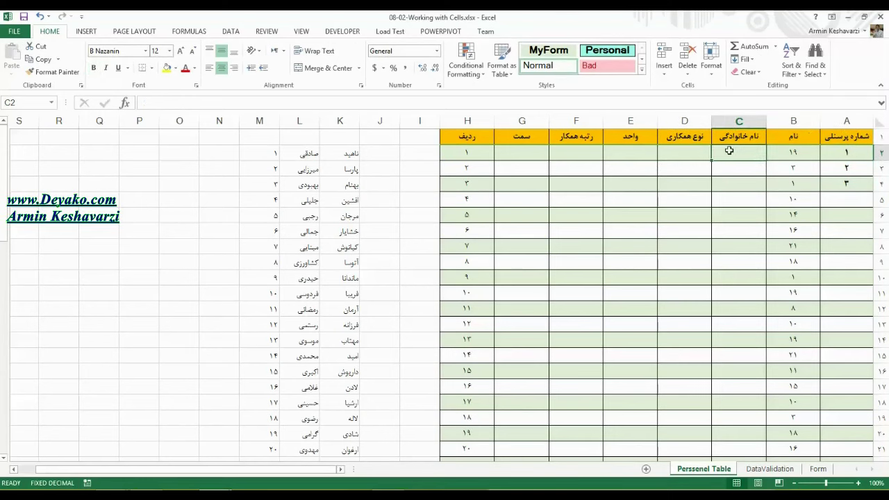
# Enter a trial F1 header, then undo it so F1 stays رتبه همکار.
pyautogui.click(633, 153)
pyautogui.click(615, 125)
pyautogui.click(615, 140)
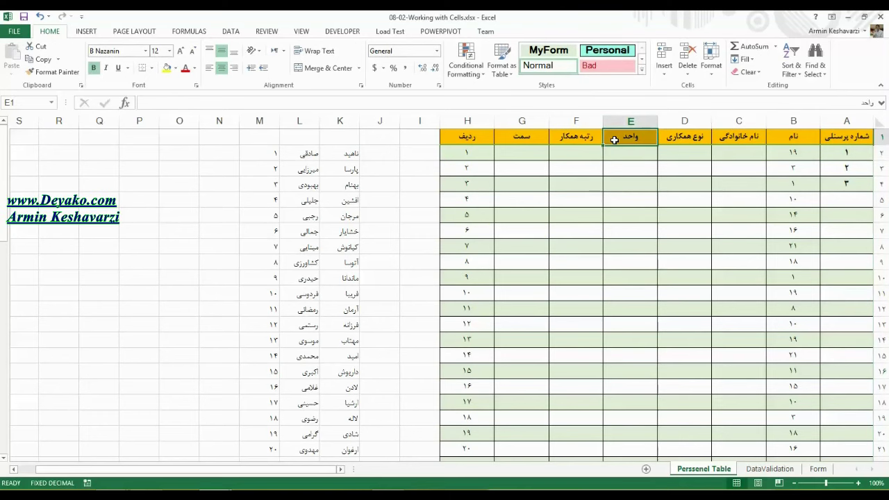
pyautogui.doubleClick(615, 140)
pyautogui.click(559, 135)
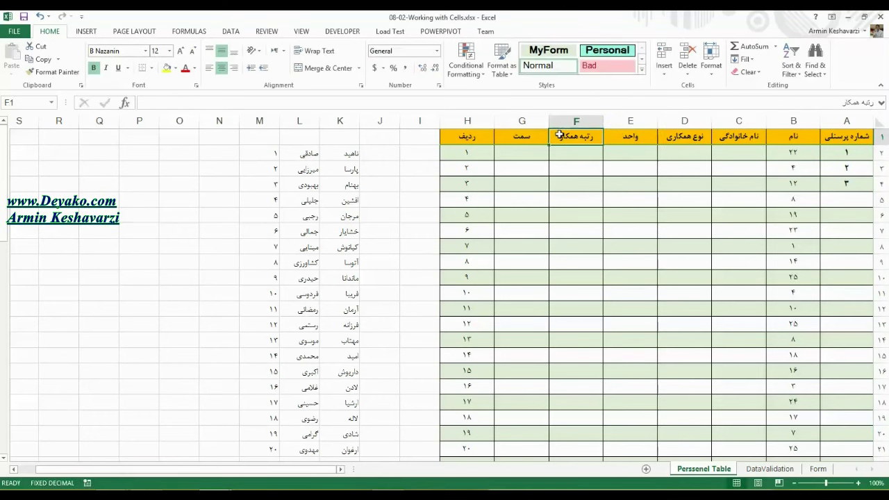
pyautogui.write('واحد')
pyautogui.press('Return')
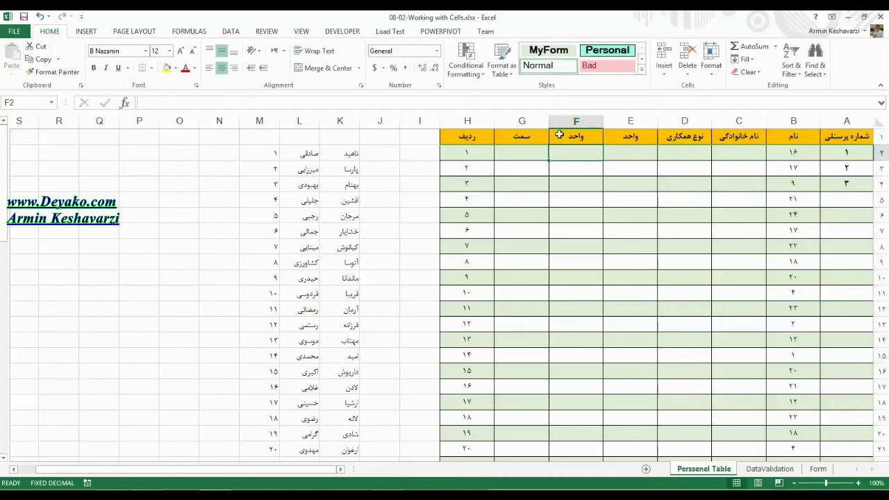
pyautogui.hotkey('ctrl', 'z')
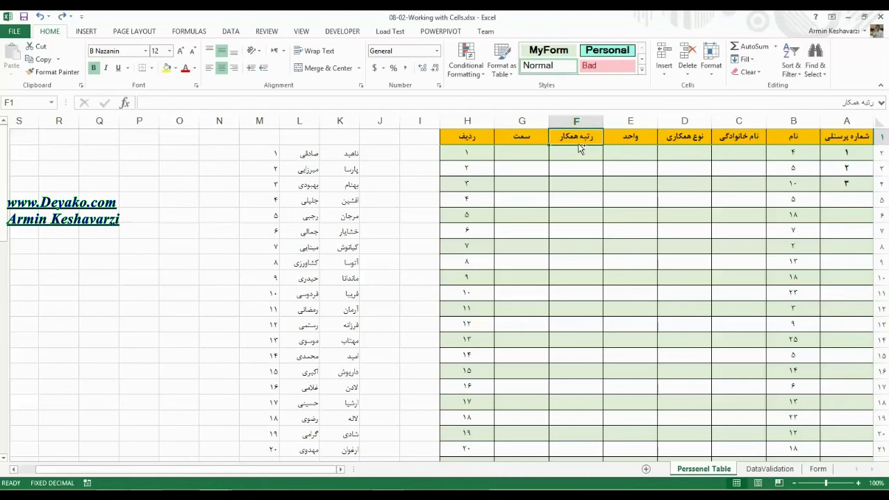
pyautogui.hotkey('ctrl', 'z')
pyautogui.hotkey('ctrl', 'z')
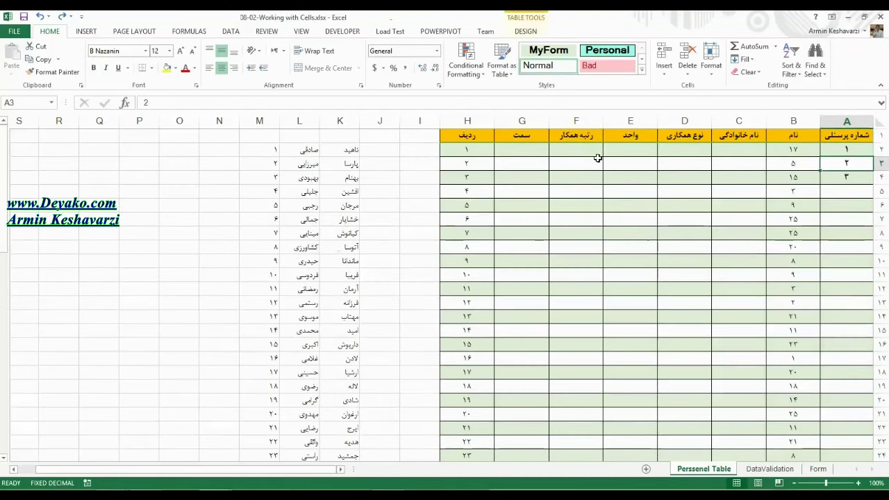
# Restore the table from the range conversion, then enter and undo a trial F1 header 'واحد۲'.
pyautogui.click(684, 163)
pyautogui.click(616, 136)
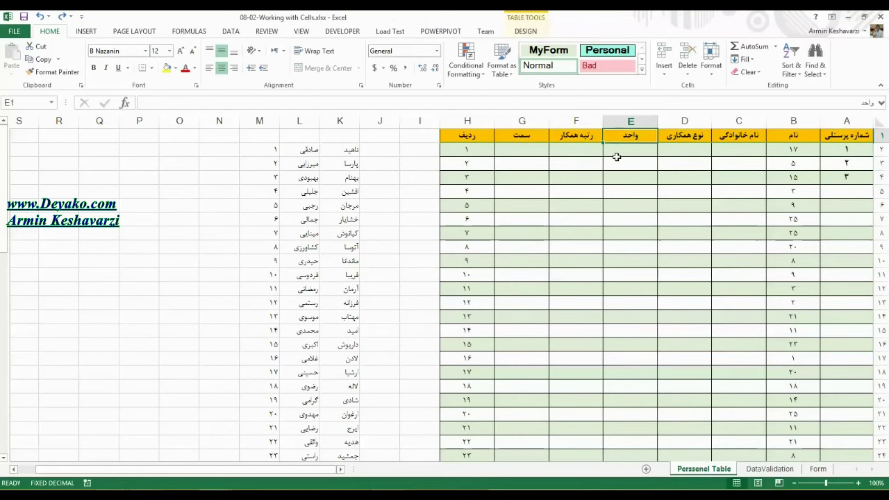
pyautogui.click(586, 135)
pyautogui.write('واحد۲')
pyautogui.press('Return')
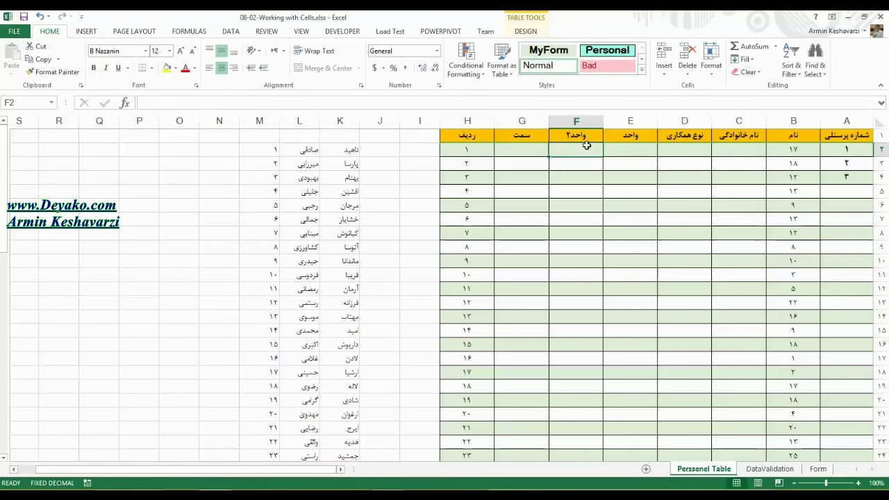
pyautogui.click(590, 139)
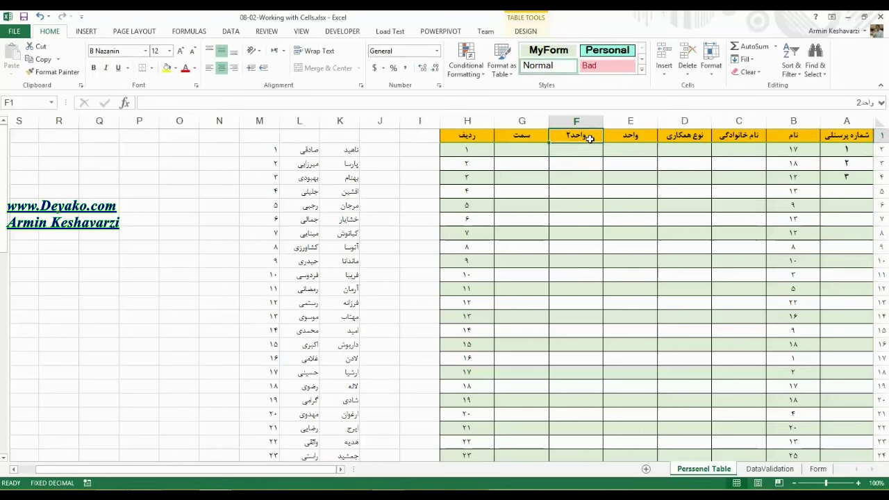
pyautogui.hotkey('ctrl', 'z')
# Select the Table1 name in the table's design settings, ready for renaming.
pyautogui.click(602, 197)
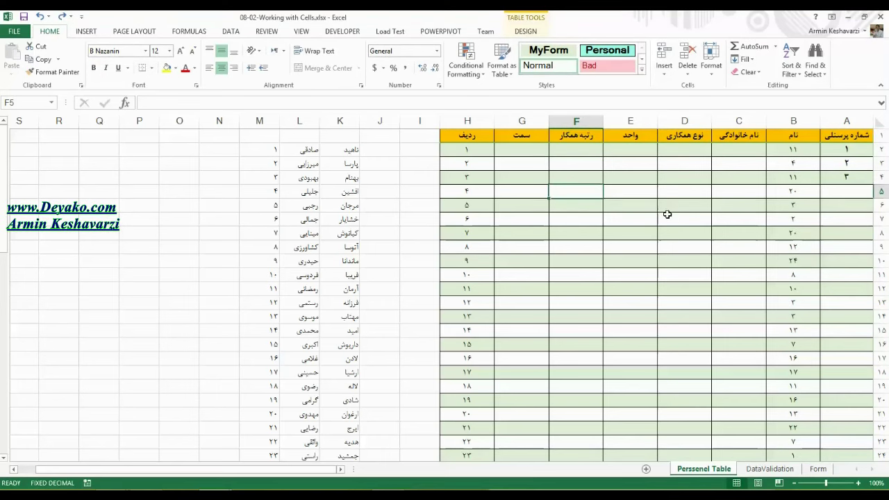
pyautogui.click(821, 158)
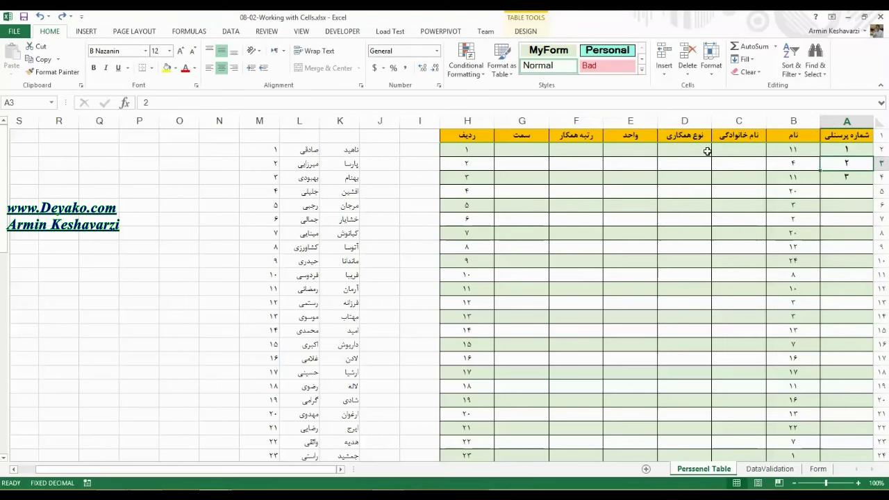
pyautogui.click(528, 31)
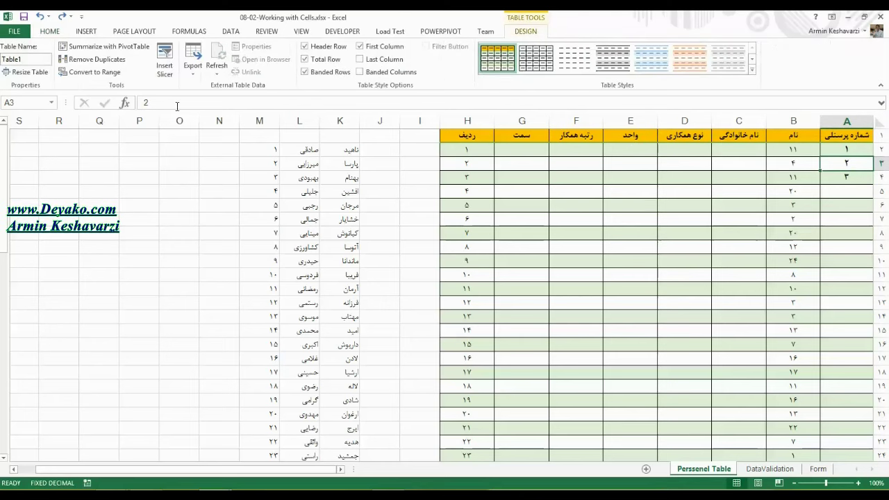
pyautogui.click(19, 61)
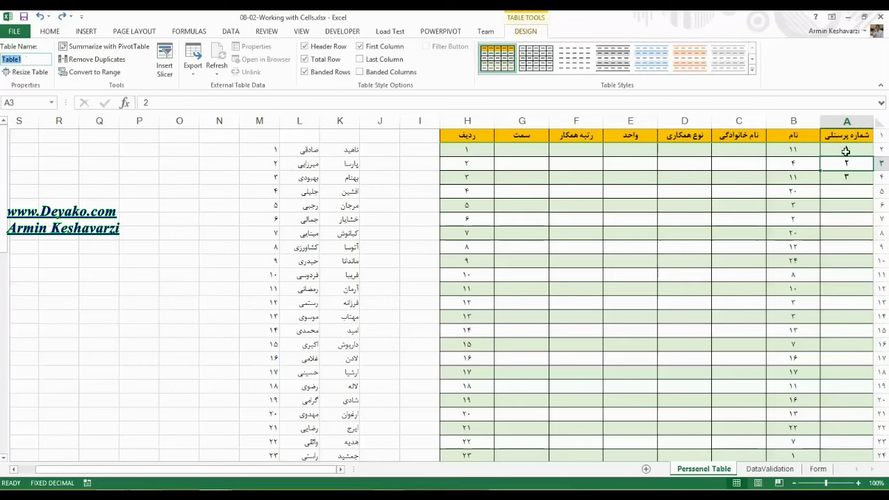
# Replace the table name Table1 with MyTable.
pyautogui.click(769, 169)
pyautogui.moveTo(860, 136); pyautogui.dragTo(468, 134)
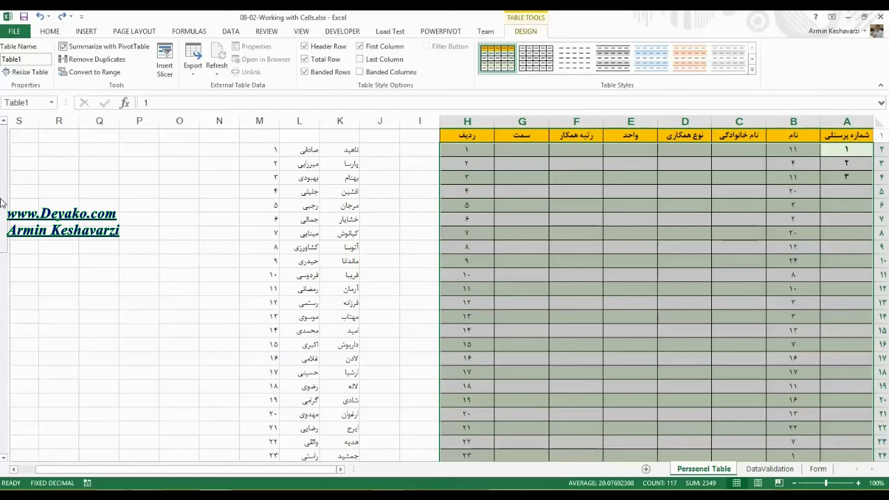
pyautogui.click(611, 203)
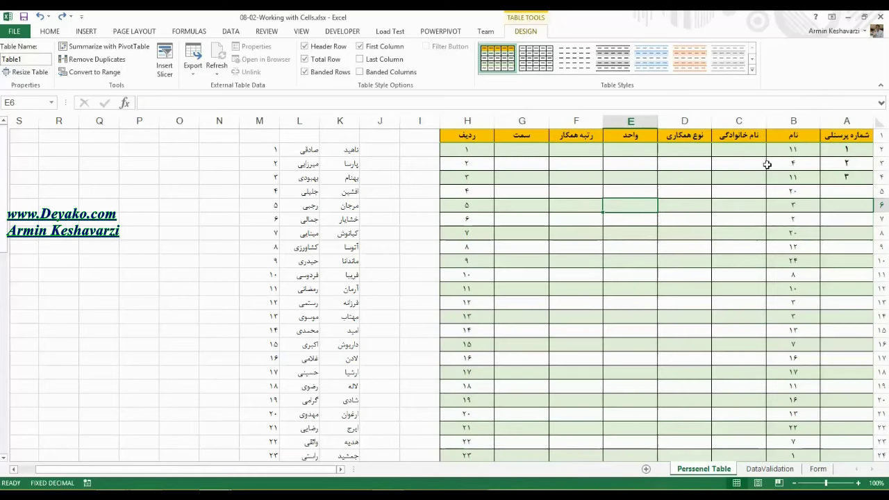
pyautogui.click(837, 139)
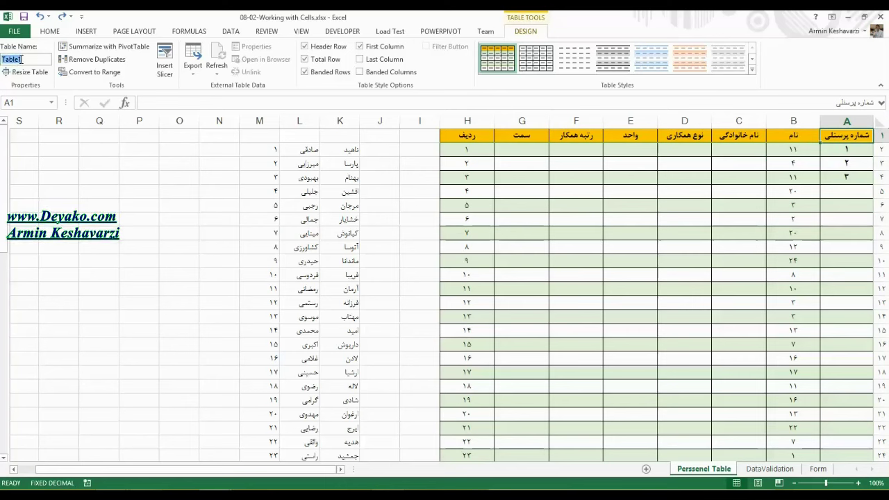
pyautogui.hotkey('alt', 'shift')
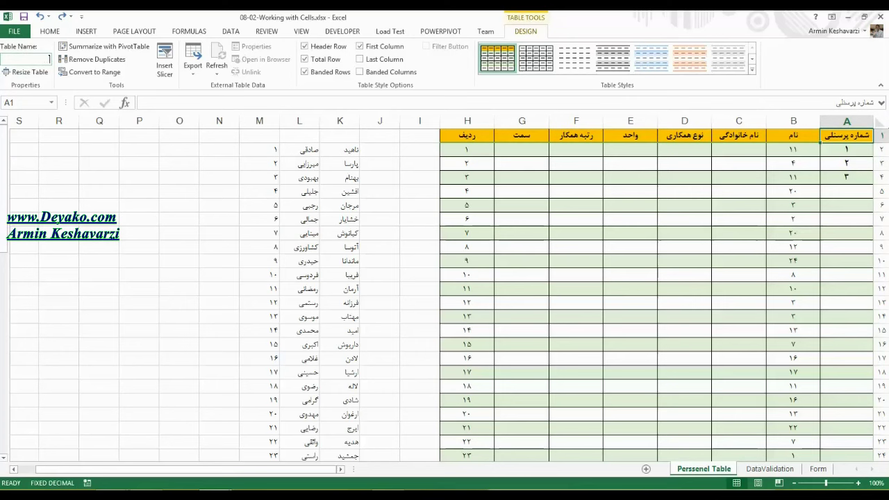
pyautogui.write('MyTable')
pyautogui.click(637, 204)
# Check the Resize Table range $A$1:$H$59 and cancel without resizing.
pyautogui.click(842, 138)
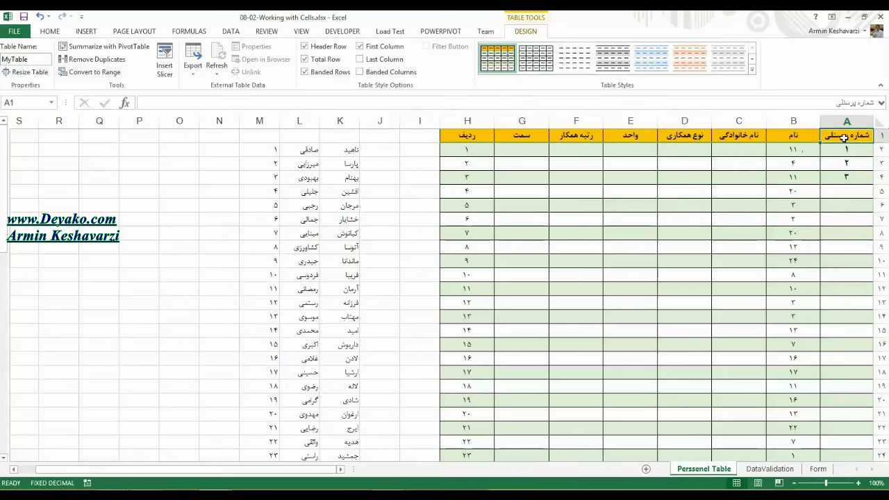
pyautogui.click(28, 72)
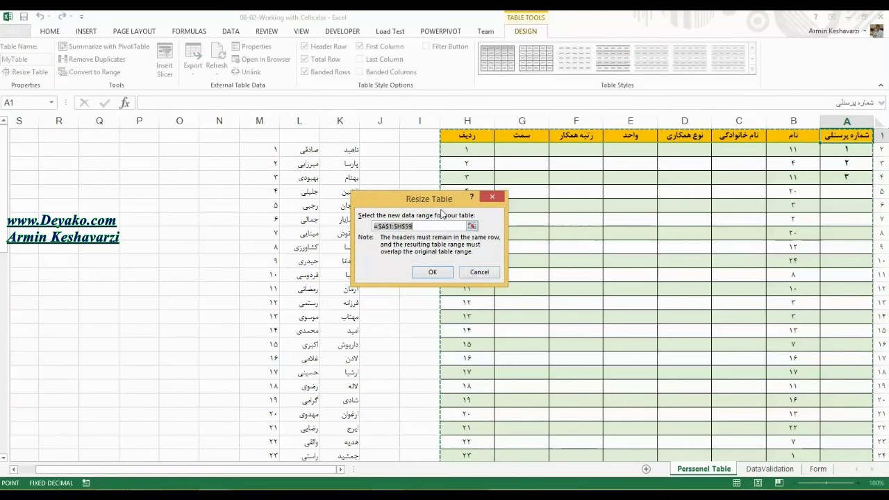
pyautogui.click(488, 275)
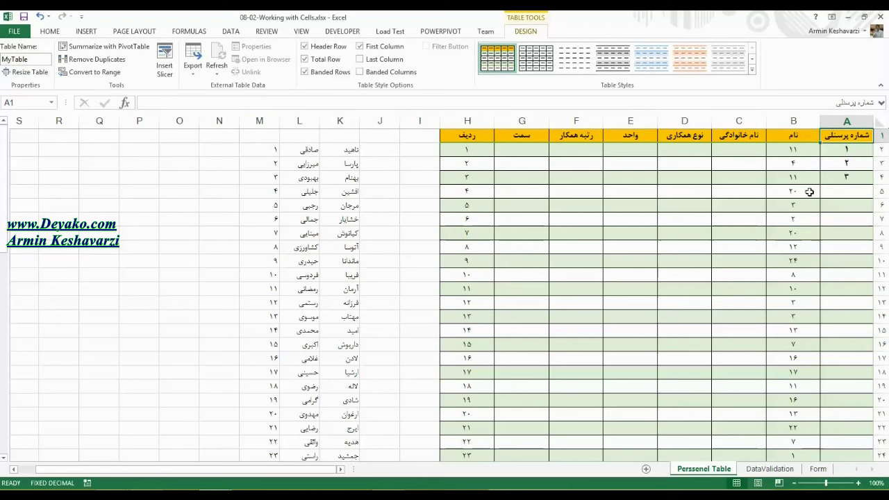
# Select MyTable's cells and header row, ending on C5 with the Home commands showing.
pyautogui.moveTo(832, 137)
pyautogui.mouseDown()
pyautogui.moveTo(735, 167)
pyautogui.moveTo(547, 385)
pyautogui.moveTo(504, 473)
pyautogui.moveTo(473, 477)
pyautogui.moveTo(463, 459)
pyautogui.moveTo(473, 414)
pyautogui.moveTo(473, 433)
pyautogui.moveTo(461, 413)
pyautogui.moveTo(576, 88)
pyautogui.moveTo(576, 174)
pyautogui.moveTo(576, 165)
pyautogui.moveTo(608, 159)
pyautogui.mouseUp()
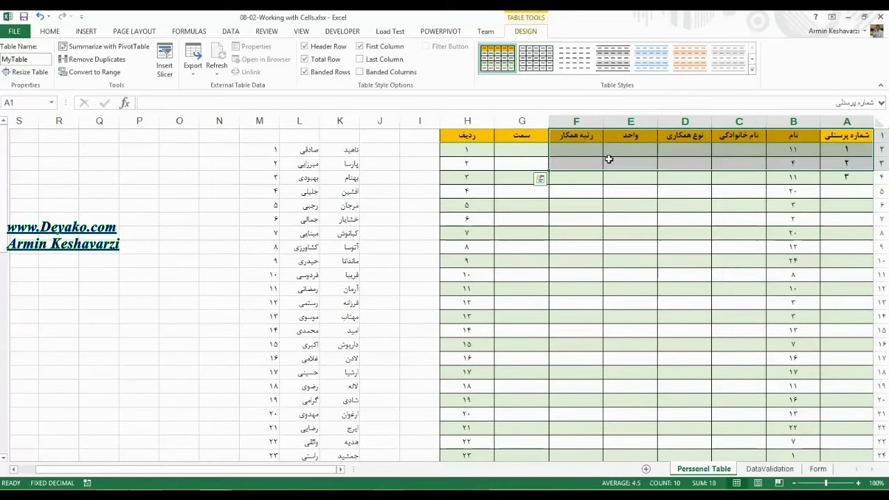
pyautogui.click(526, 151)
pyautogui.click(865, 139)
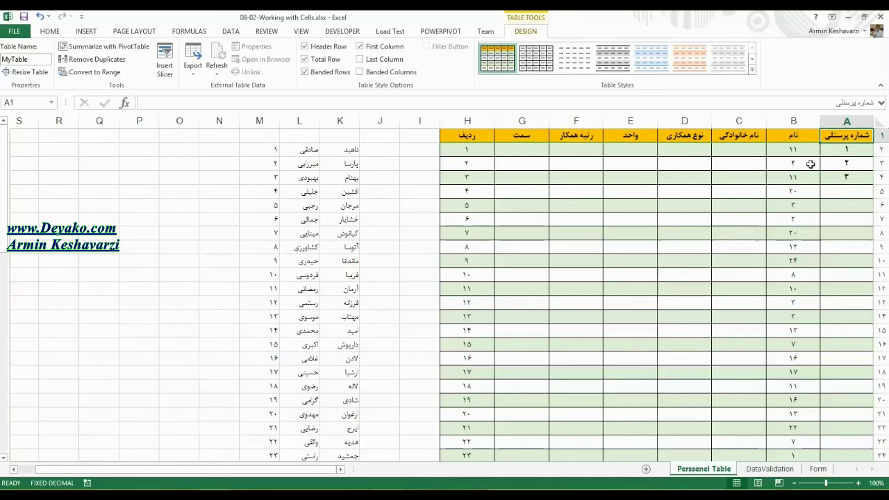
pyautogui.moveTo(470, 142)
pyautogui.mouseDown()
pyautogui.moveTo(551, 164)
pyautogui.moveTo(817, 198)
pyautogui.moveTo(820, 174)
pyautogui.moveTo(859, 134)
pyautogui.mouseUp()
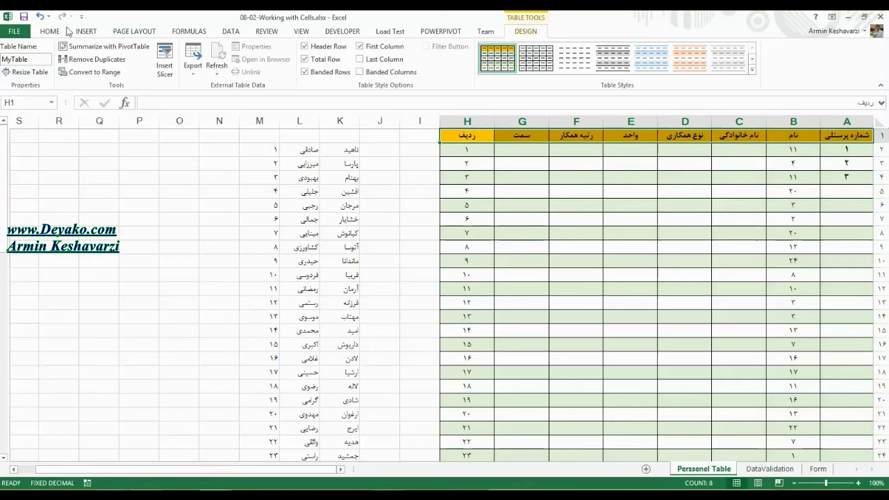
pyautogui.click(741, 189)
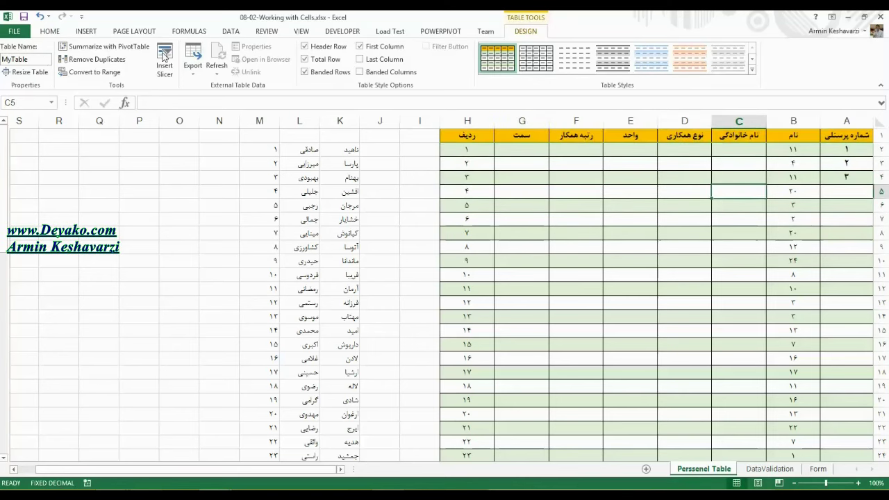
pyautogui.click(50, 32)
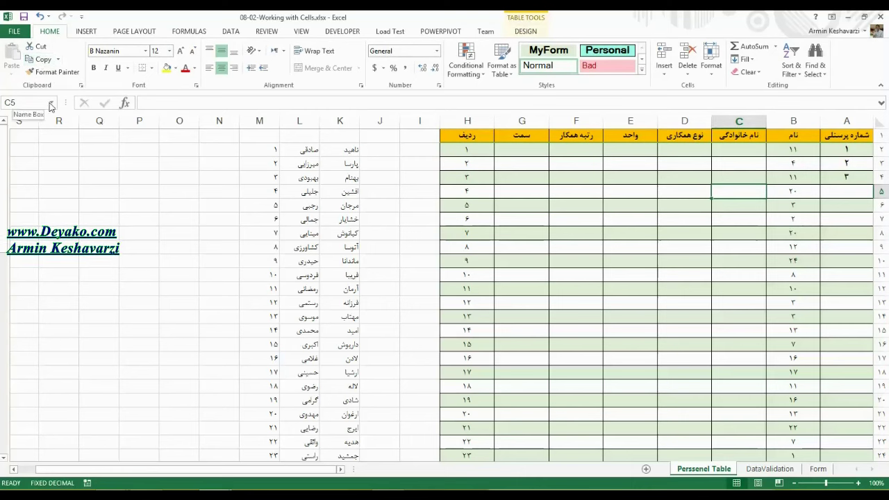
pyautogui.click(164, 154)
pyautogui.click(219, 163)
pyautogui.click(180, 205)
pyautogui.click(219, 149)
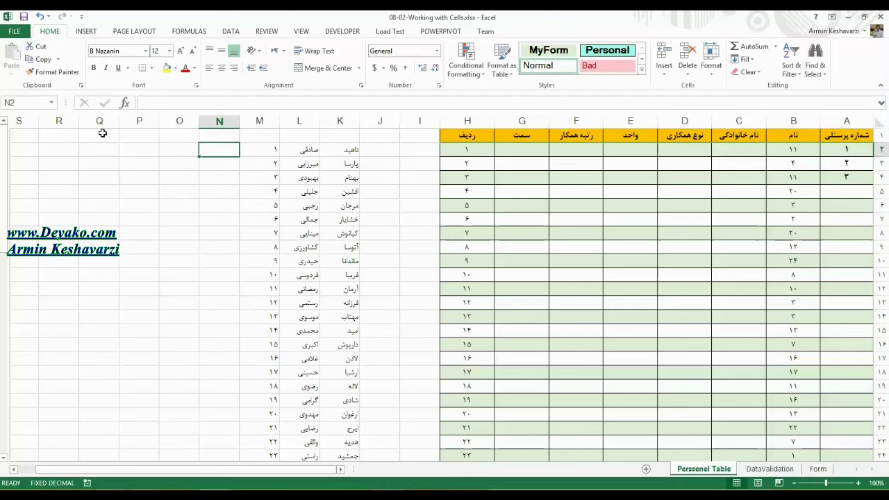
pyautogui.click(51, 104)
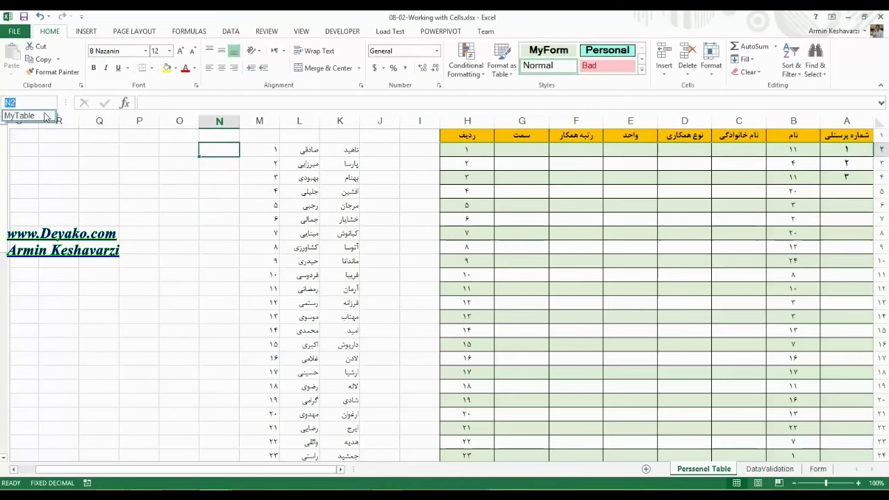
pyautogui.click(45, 116)
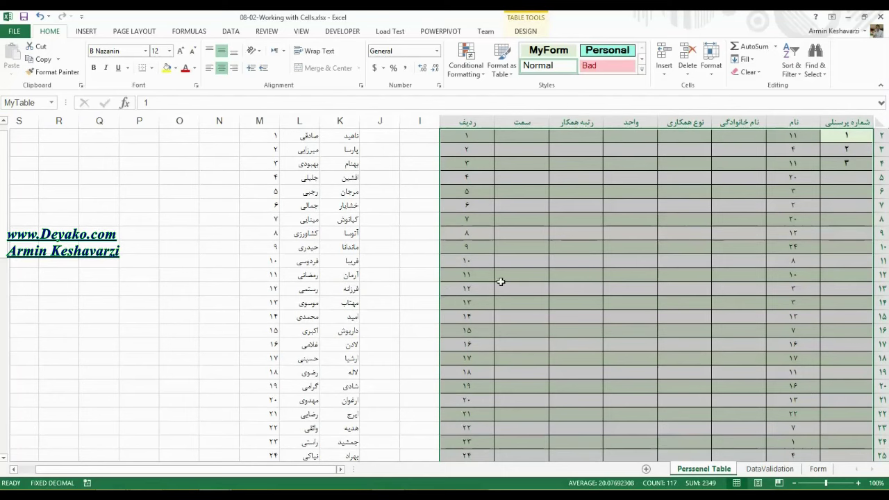
pyautogui.click(55, 104)
pyautogui.click(28, 116)
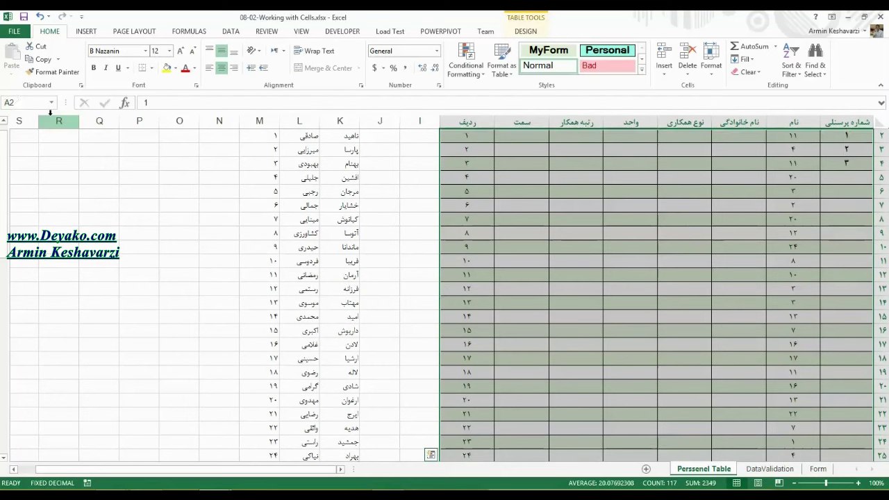
pyautogui.click(56, 103)
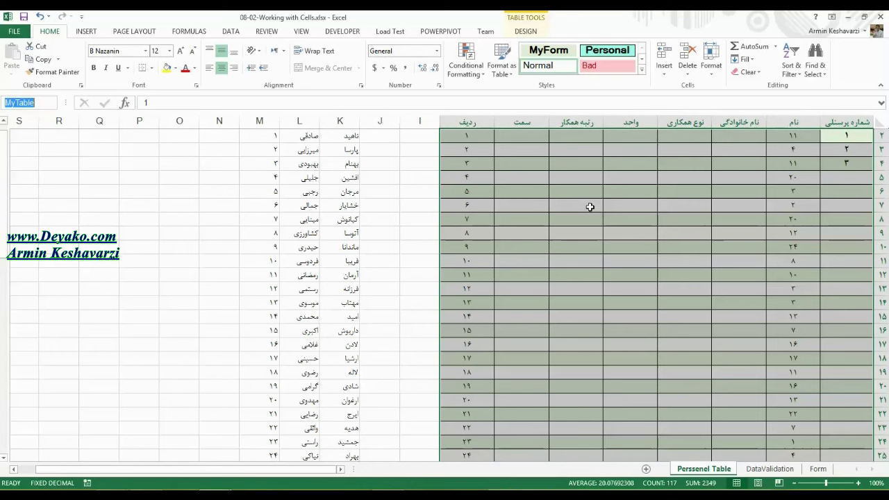
pyautogui.click(738, 205)
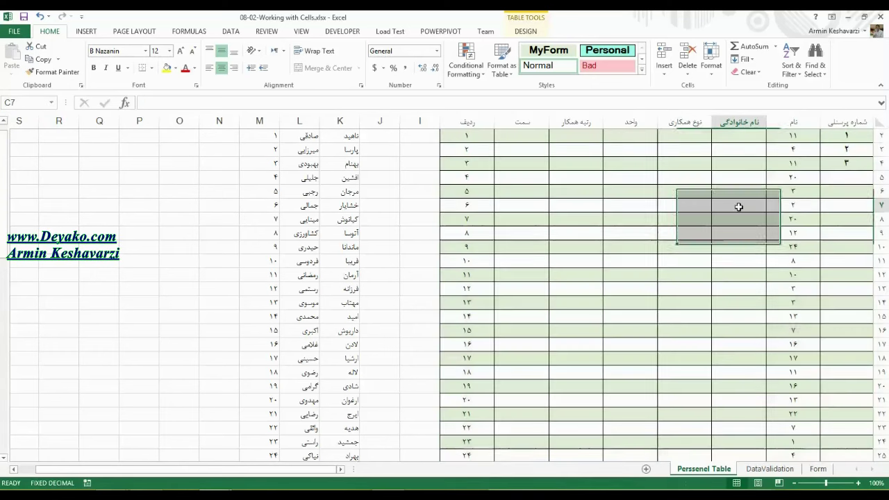
# Check the day, month and year headings F2:H2 on the Form sheet.
pyautogui.click(816, 470)
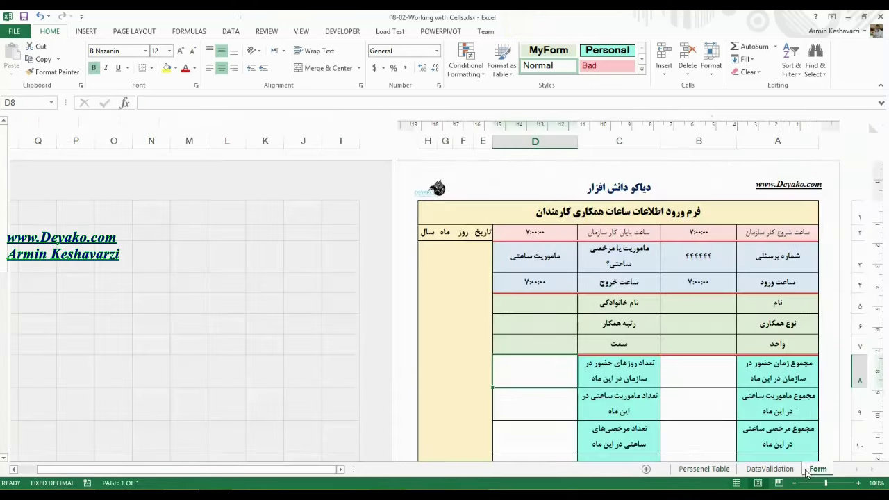
pyautogui.click(463, 236)
pyautogui.press('Left')
pyautogui.press('Left')
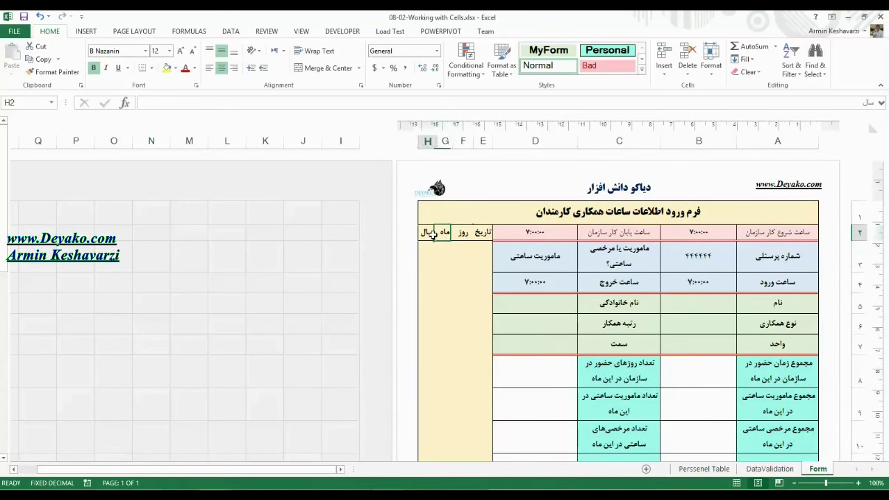
pyautogui.moveTo(470, 236); pyautogui.dragTo(432, 237)
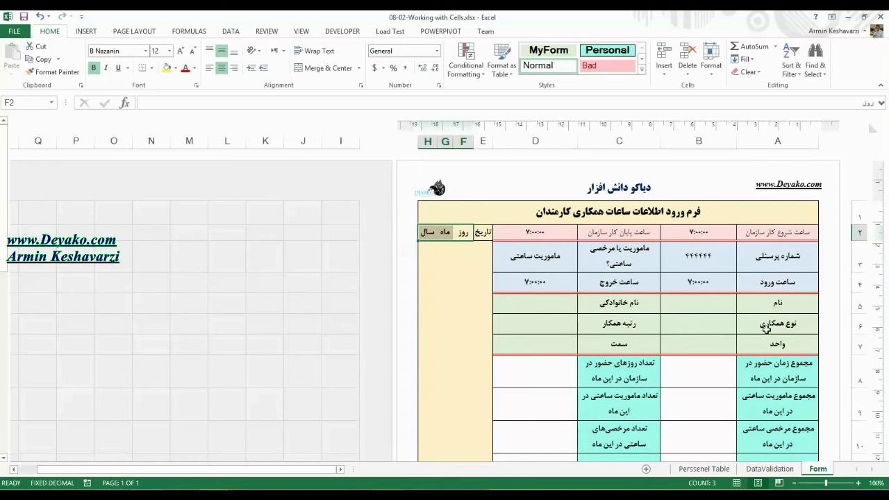
# On the DataValidation sheet, put header روز in B1 and 1, 2, 3 in B2:B4.
pyautogui.click(770, 469)
pyautogui.click(799, 135)
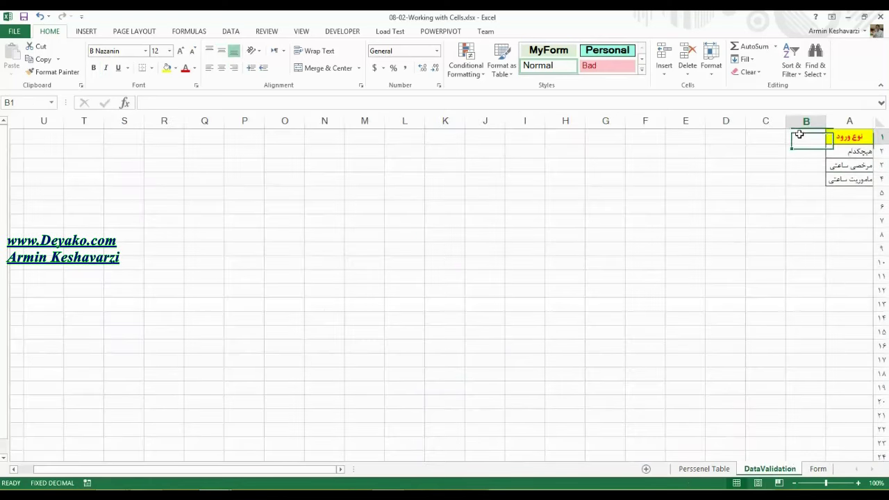
pyautogui.write('v,')
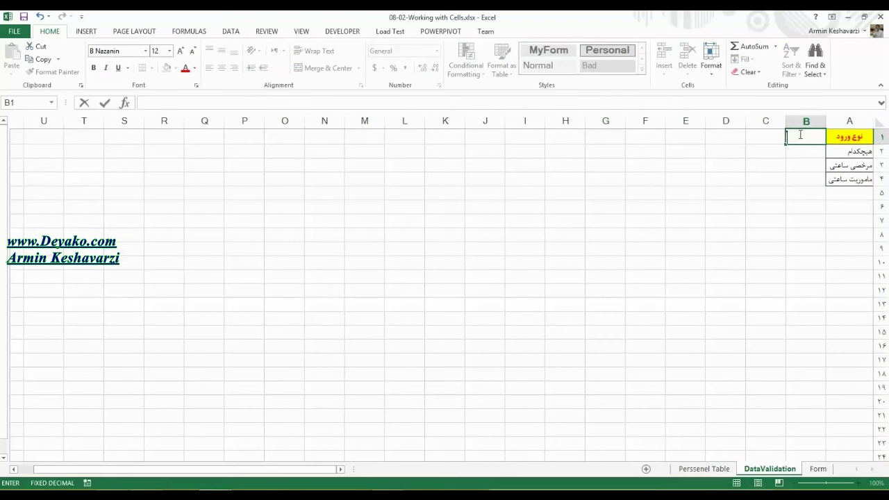
pyautogui.write('روز')
pyautogui.press('Return')
pyautogui.write('۱')
pyautogui.press('Return')
pyautogui.write('۲')
pyautogui.press('Return')
pyautogui.write('3')
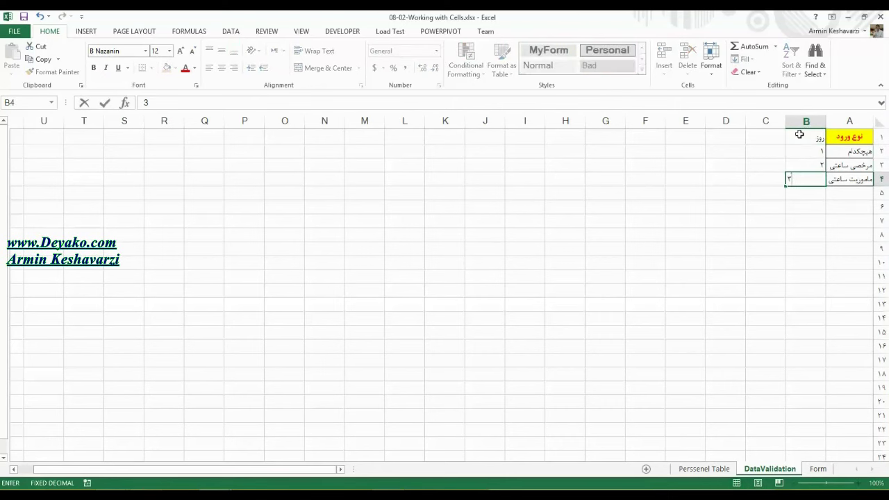
pyautogui.press('Return')
# Fill the day numbers down to 31 in B32, then select the entry types A1:A4.
pyautogui.moveTo(802, 151)
pyautogui.mouseDown()
pyautogui.moveTo(801, 412)
pyautogui.moveTo(810, 231)
pyautogui.mouseUp()
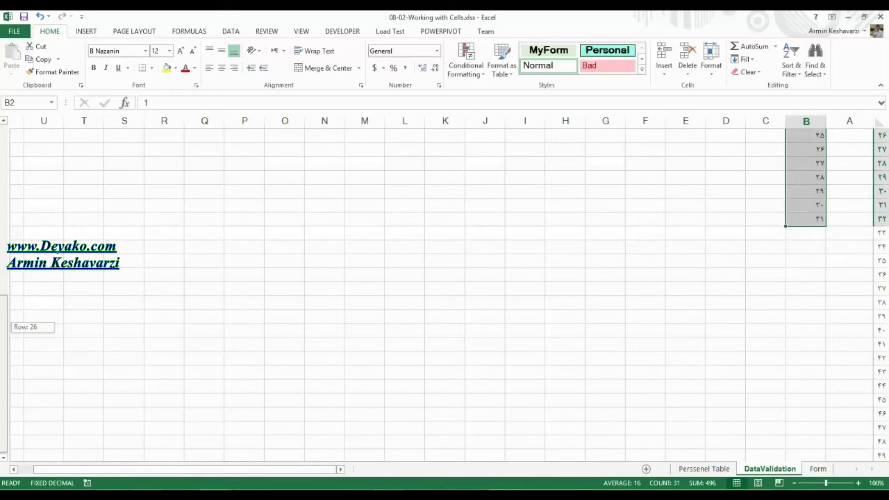
pyautogui.moveTo(7, 331); pyautogui.dragTo(7, 208)
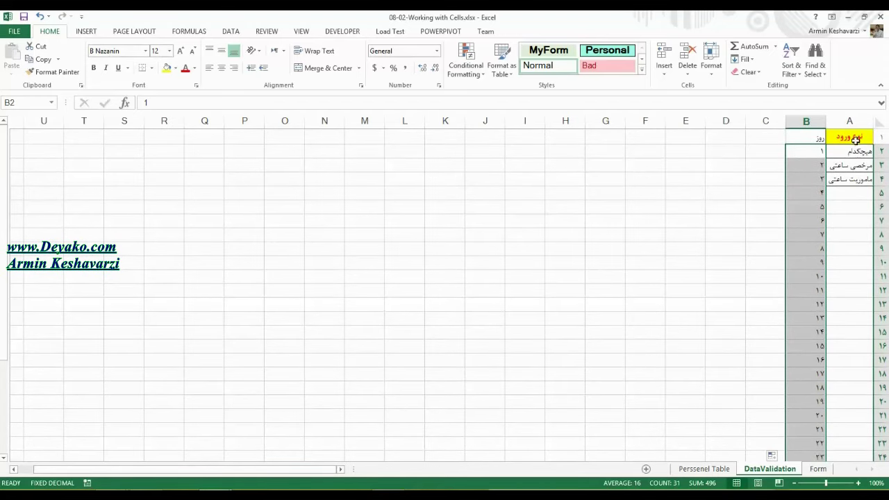
pyautogui.moveTo(856, 140); pyautogui.dragTo(855, 177)
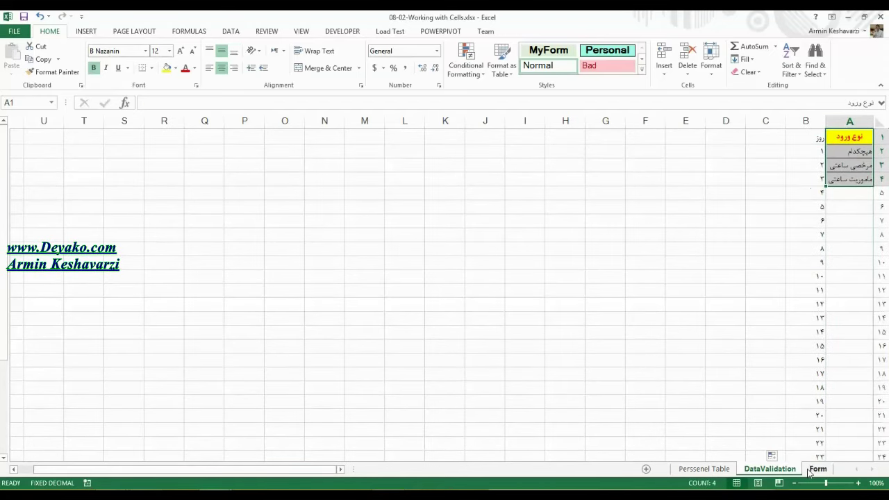
# Give Form cell F2 a List validation sourced from =DataValidation!$B$1:$B$32.
pyautogui.click(818, 469)
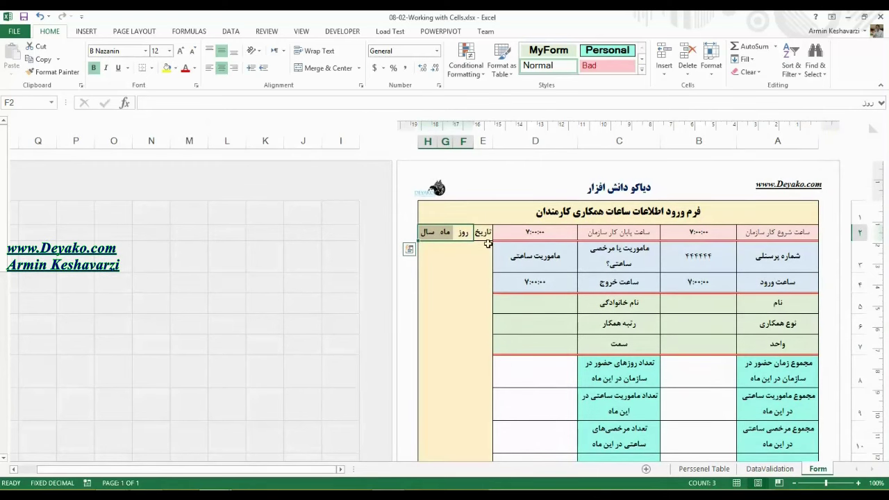
pyautogui.click(463, 232)
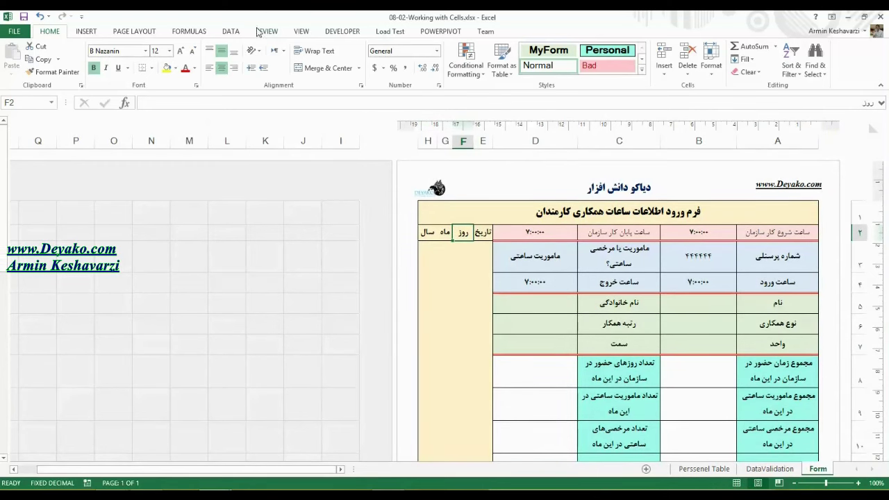
pyautogui.click(233, 32)
pyautogui.click(464, 52)
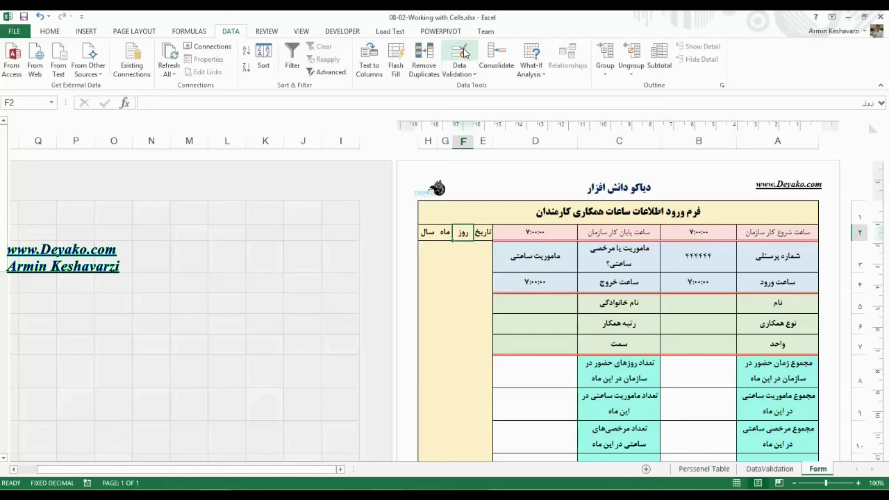
pyautogui.click(415, 212)
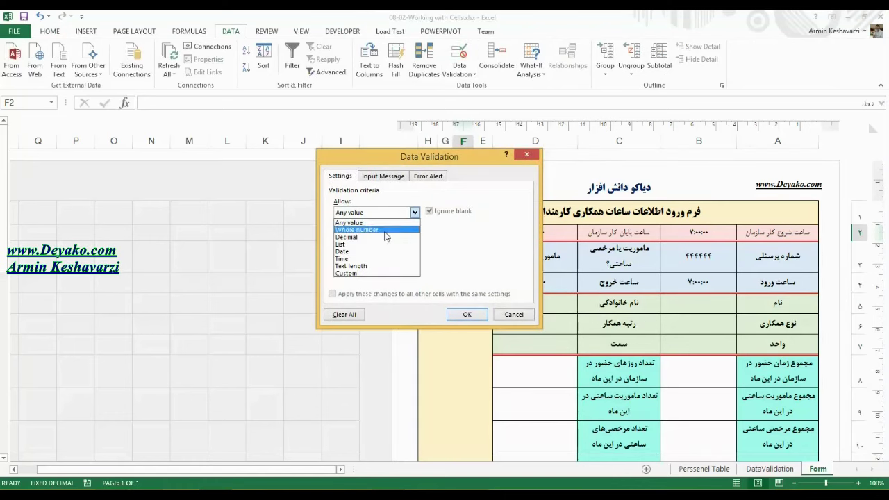
pyautogui.click(371, 245)
pyautogui.click(373, 258)
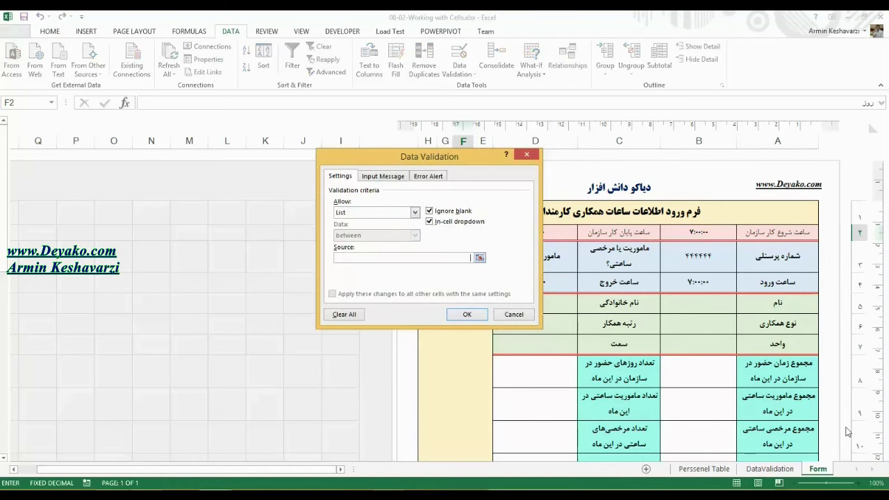
pyautogui.click(770, 469)
pyautogui.moveTo(809, 137); pyautogui.dragTo(816, 437)
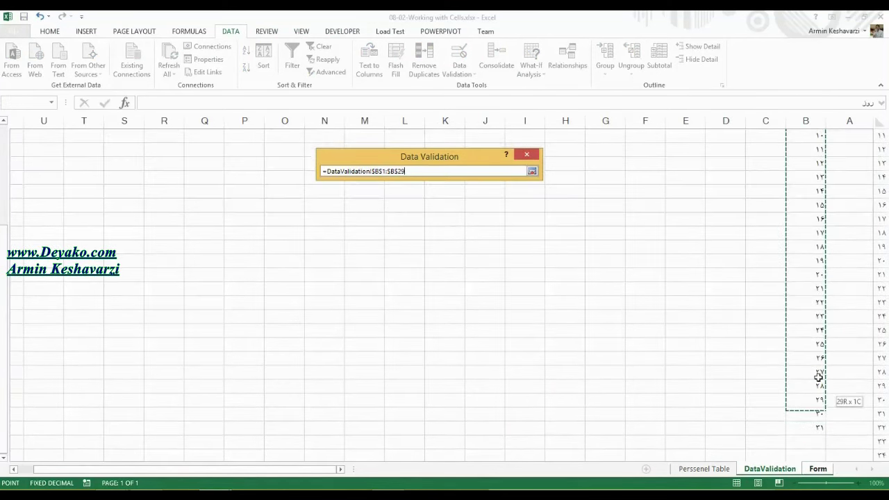
pyautogui.moveTo(819, 436); pyautogui.dragTo(814, 424)
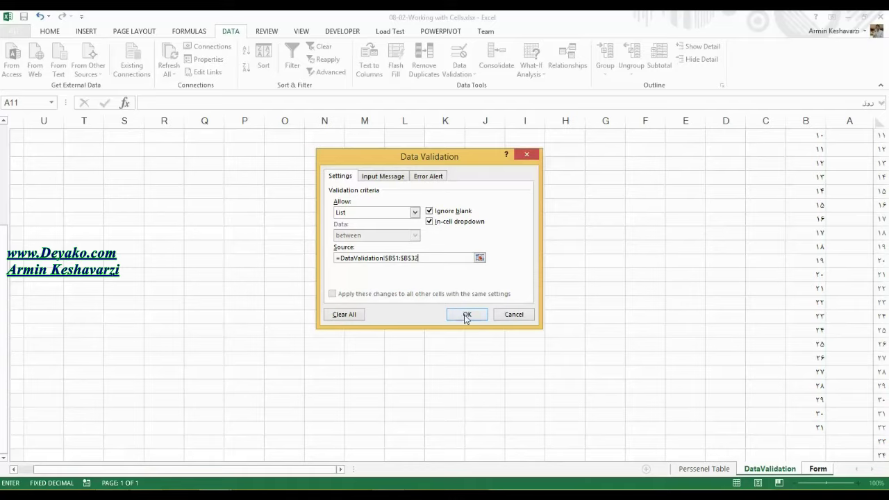
pyautogui.click(466, 315)
# Test F2's dropdown, restore the 1–31 day numbers, and return to the Form sheet.
pyautogui.click(448, 234)
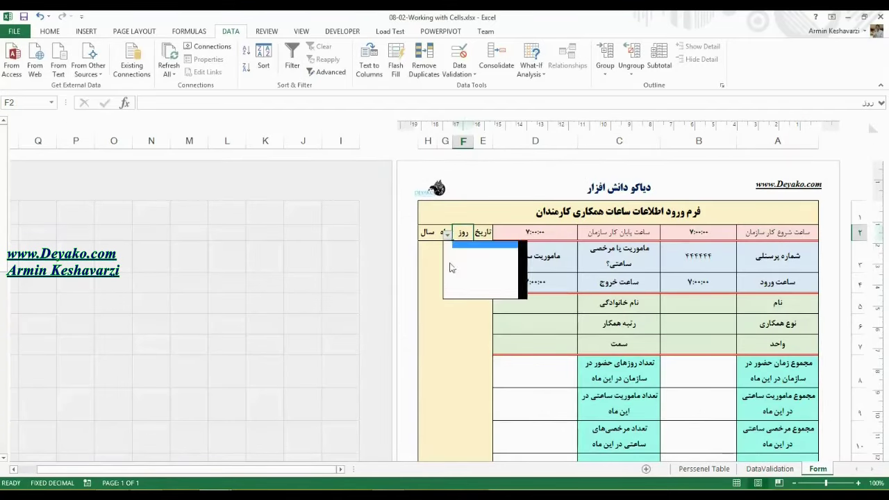
pyautogui.click(597, 236)
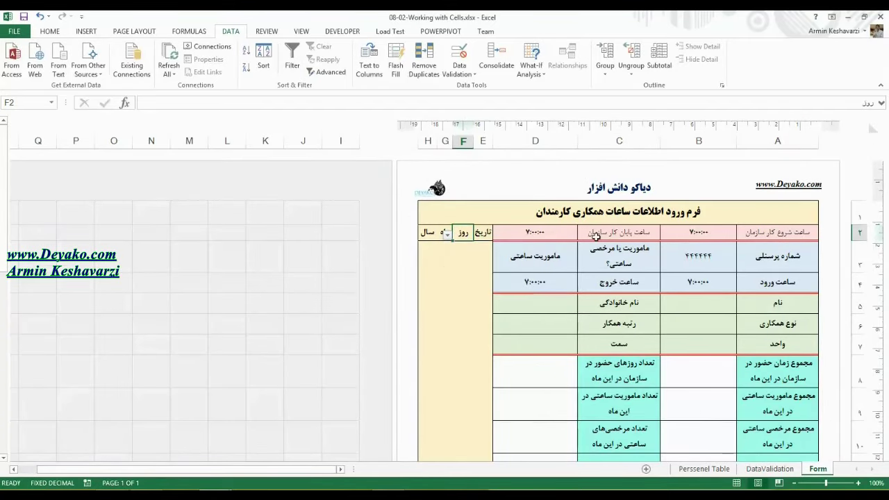
pyautogui.hotkey('ctrl', 'pageup')
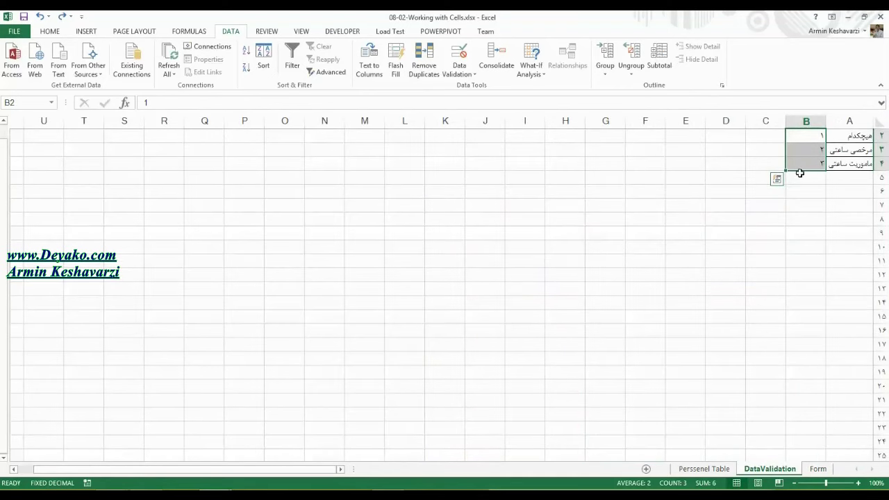
pyautogui.click(61, 16)
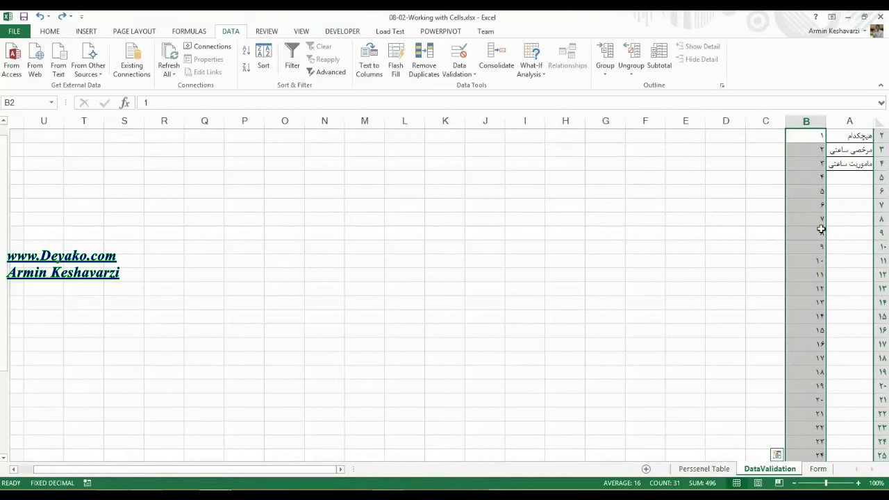
pyautogui.moveTo(726, 219); pyautogui.dragTo(737, 126)
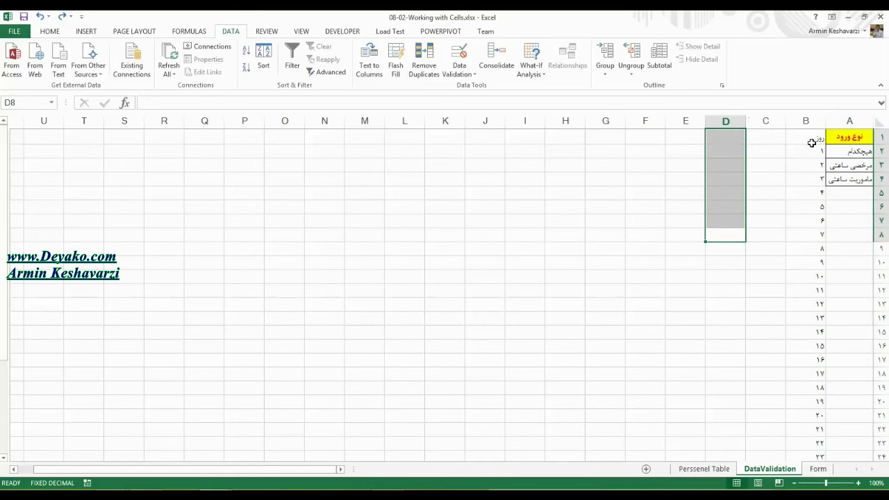
pyautogui.click(812, 142)
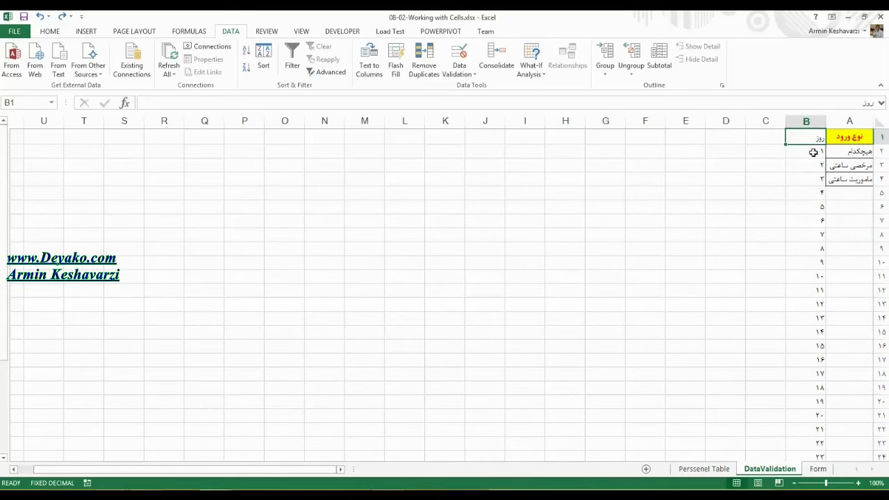
pyautogui.click(818, 469)
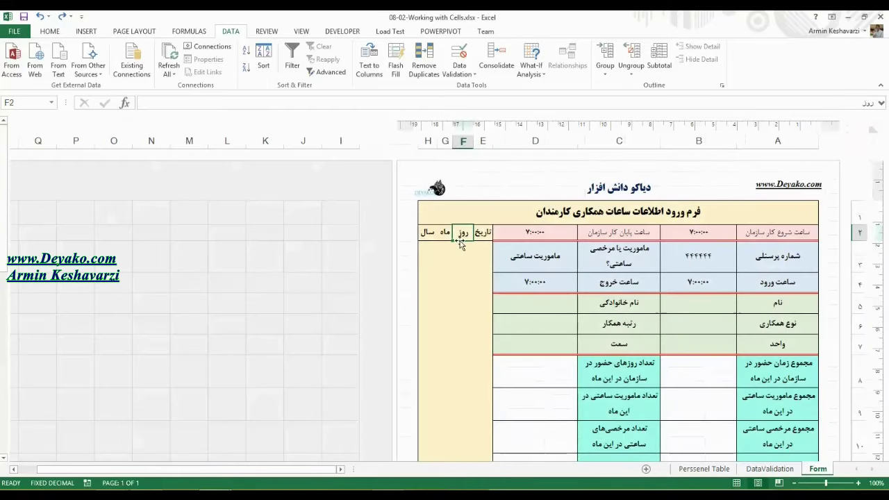
# Set up a List validation for the day cell with source B2:B4, cancel it, and go to DataValidation.
pyautogui.click(459, 55)
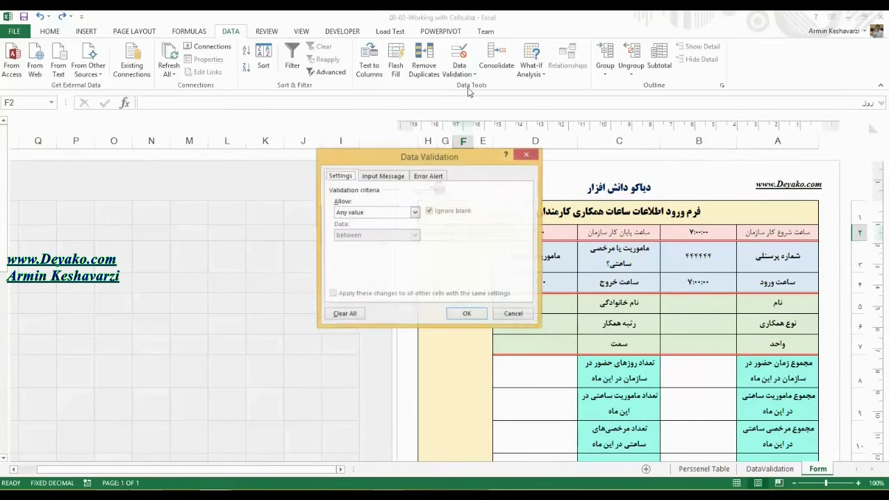
pyautogui.click(416, 213)
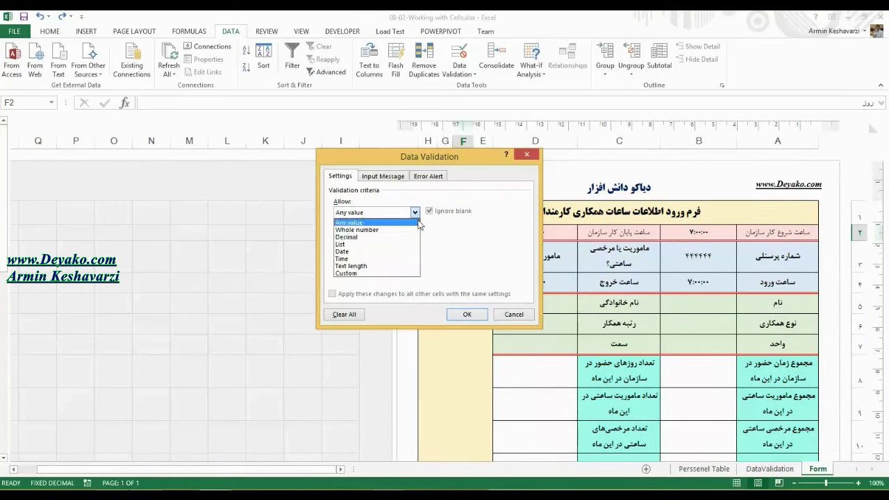
pyautogui.click(395, 244)
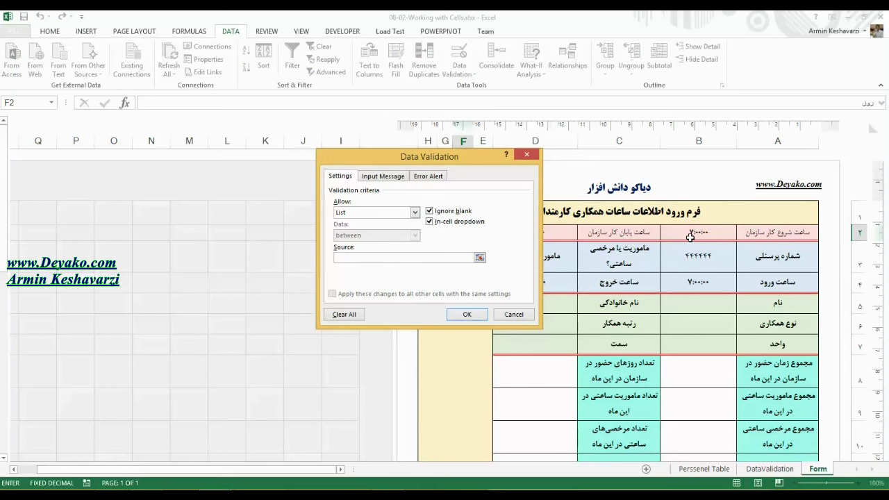
pyautogui.moveTo(690, 237); pyautogui.dragTo(695, 281)
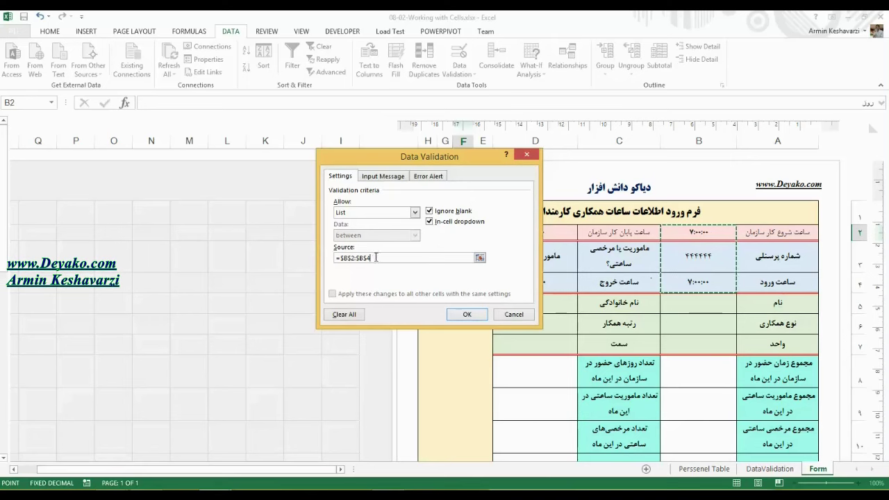
pyautogui.click(514, 314)
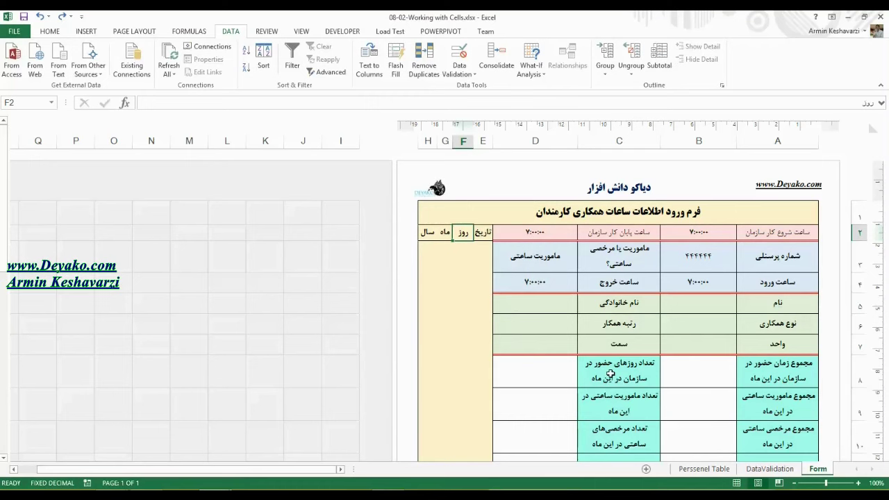
pyautogui.click(770, 470)
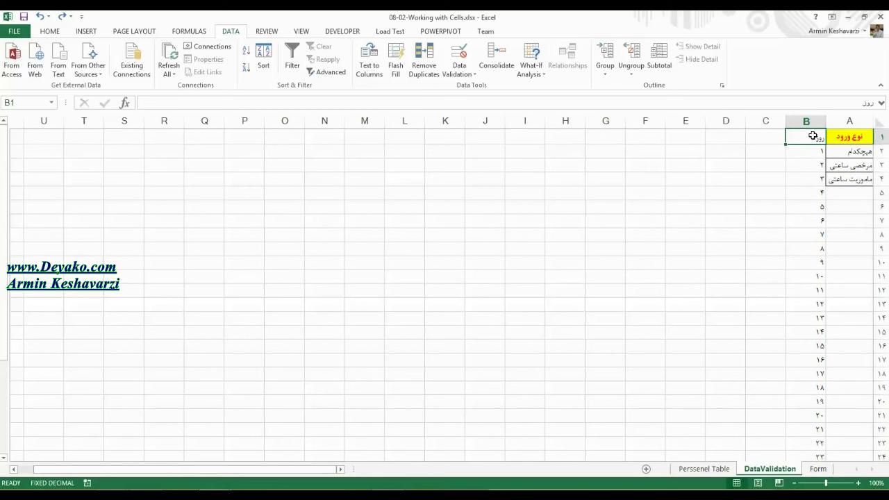
# Define the name روز for B1:B32 with Workbook scope.
pyautogui.click(180, 35)
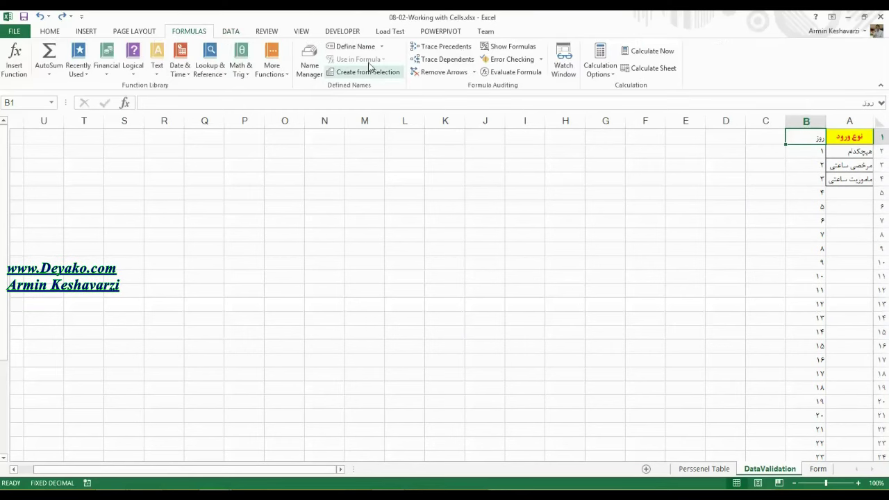
pyautogui.moveTo(806, 137)
pyautogui.mouseDown()
pyautogui.moveTo(817, 438)
pyautogui.moveTo(815, 353)
pyautogui.moveTo(813, 360)
pyautogui.mouseUp()
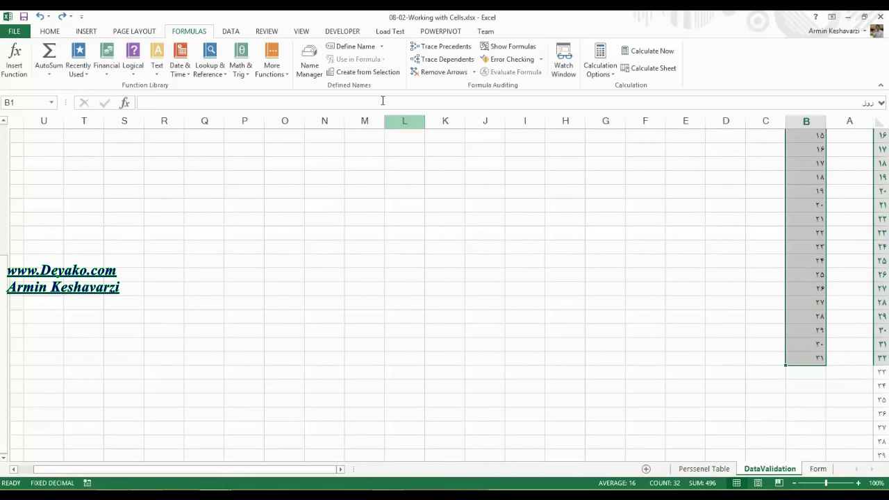
pyautogui.click(351, 46)
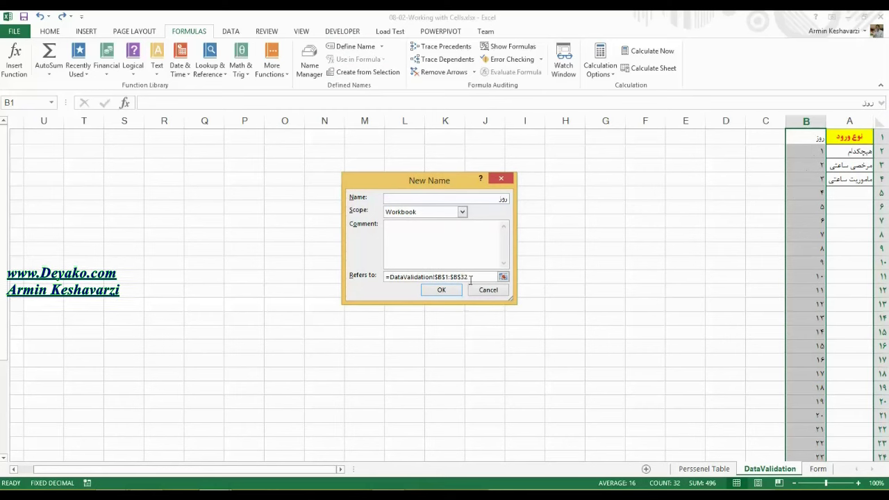
pyautogui.click(462, 212)
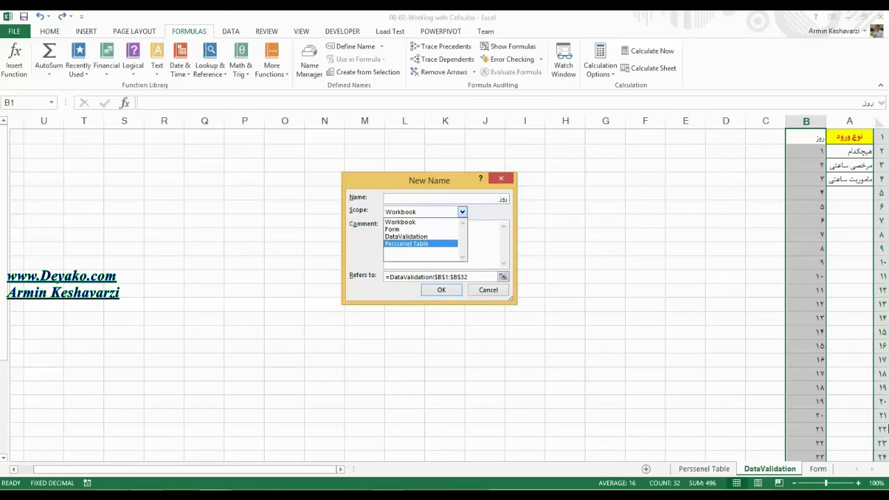
pyautogui.click(429, 223)
pyautogui.click(435, 292)
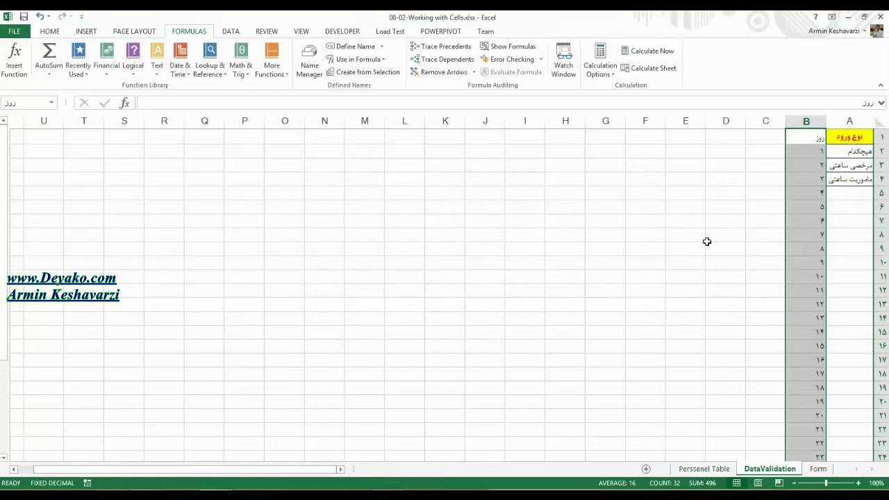
# Try inserting روز into B1 from Use in Formula, then cancel.
pyautogui.click(357, 59)
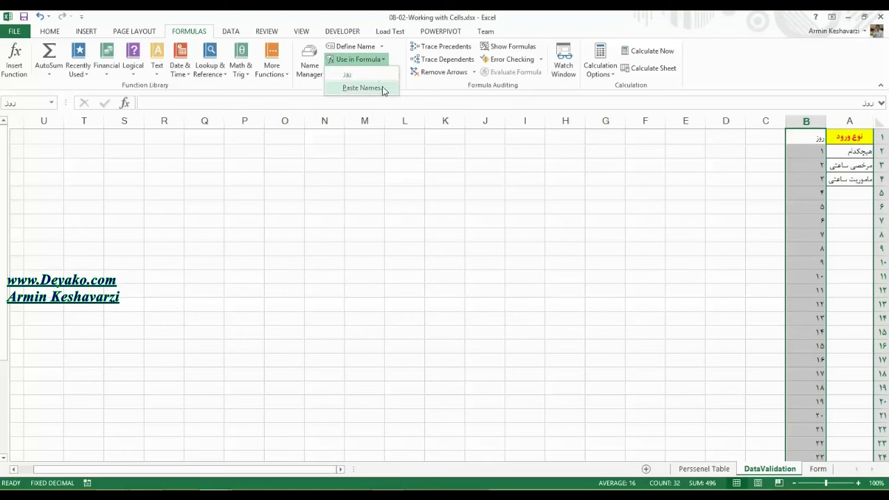
pyautogui.click(359, 74)
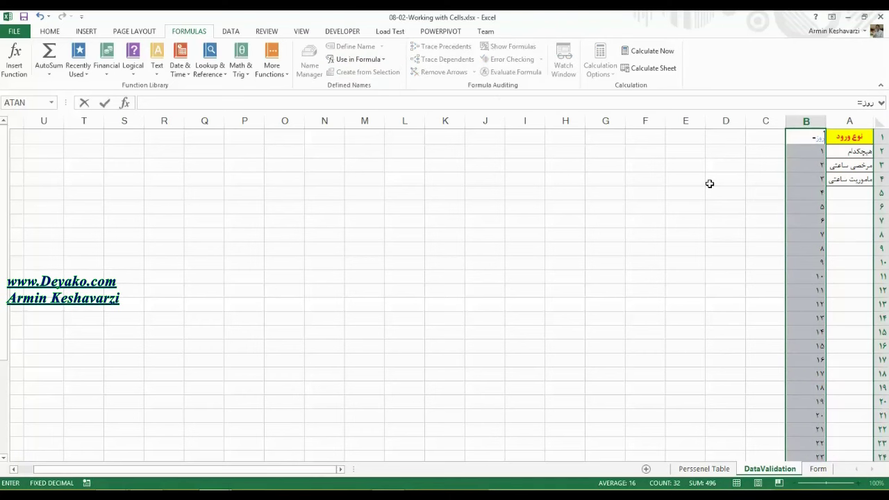
pyautogui.press('Escape')
pyautogui.click(379, 59)
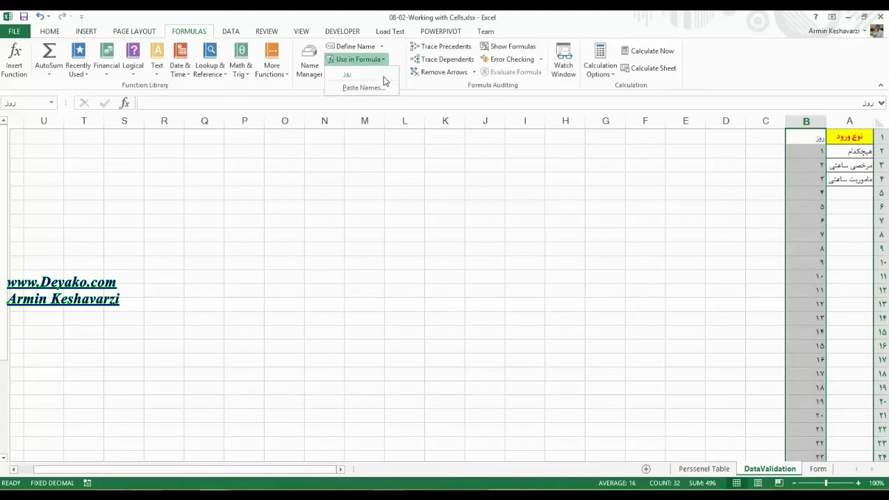
pyautogui.click(808, 169)
pyautogui.click(808, 149)
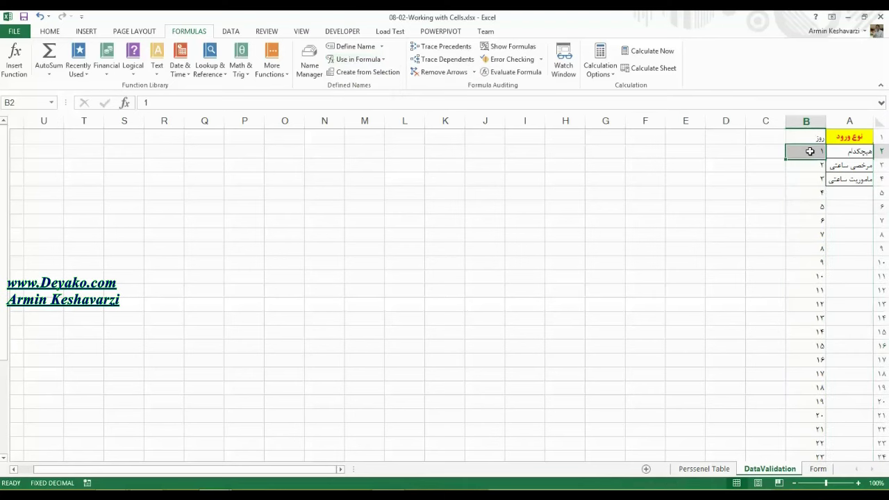
pyautogui.click(809, 137)
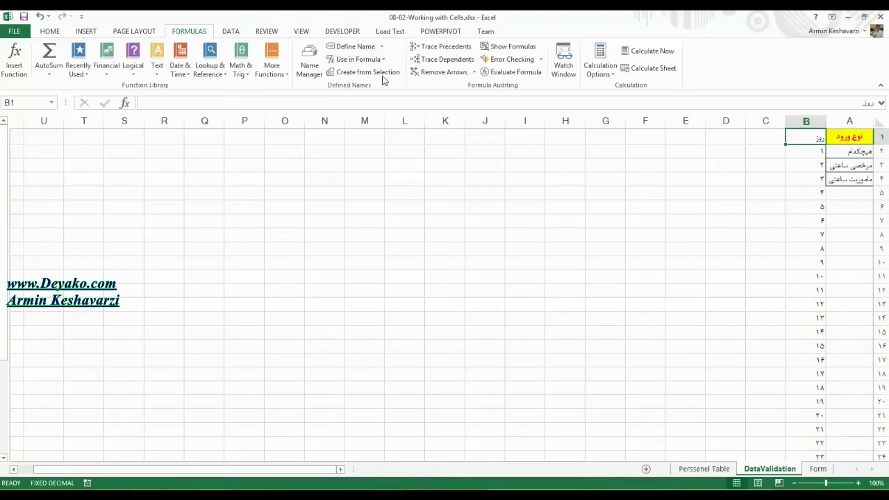
pyautogui.click(849, 154)
pyautogui.moveTo(851, 157); pyautogui.dragTo(848, 150)
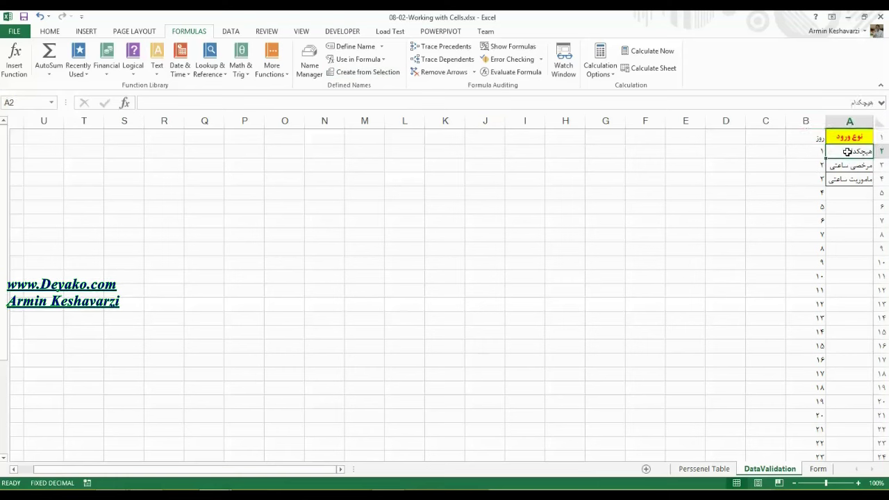
pyautogui.click(358, 72)
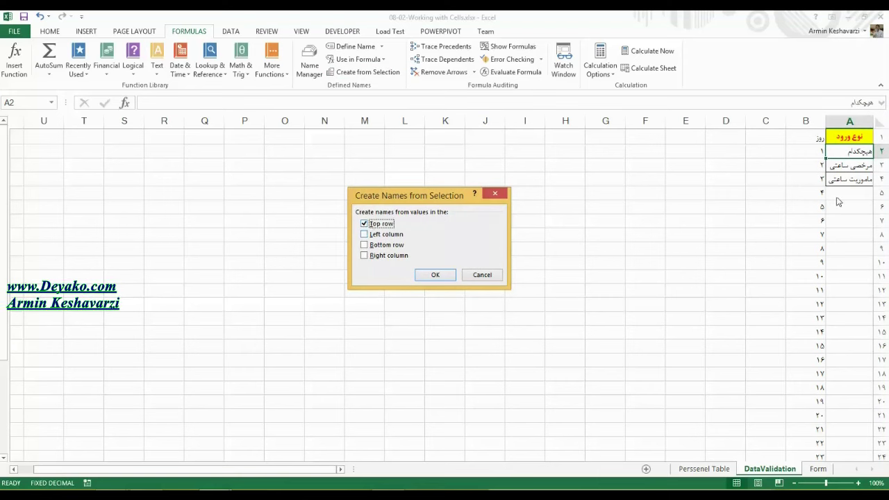
pyautogui.click(397, 237)
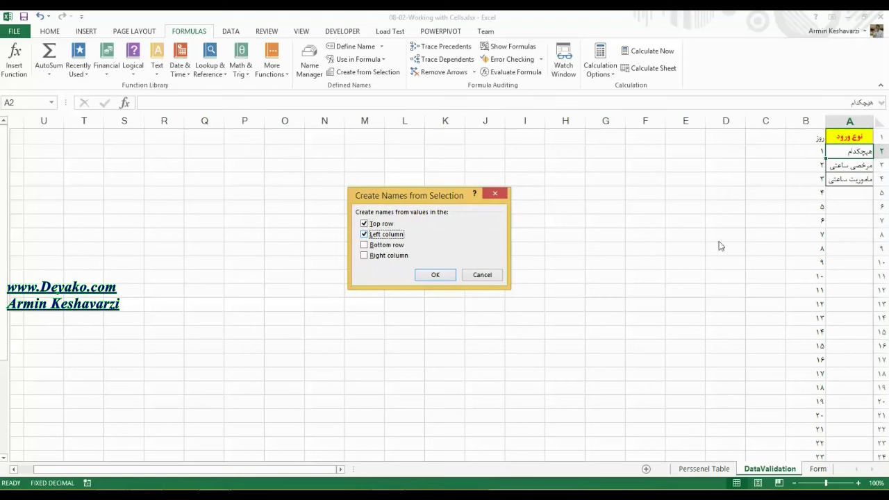
pyautogui.click(473, 274)
pyautogui.moveTo(862, 137); pyautogui.dragTo(864, 179)
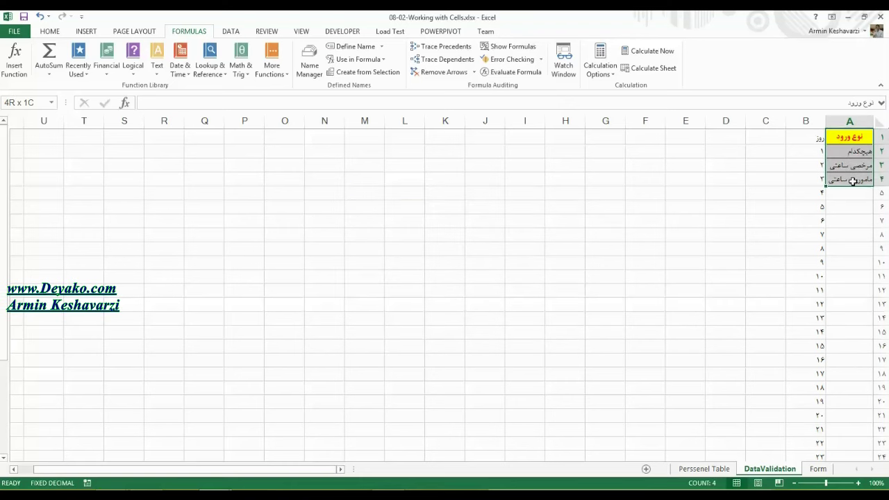
pyautogui.click(811, 139)
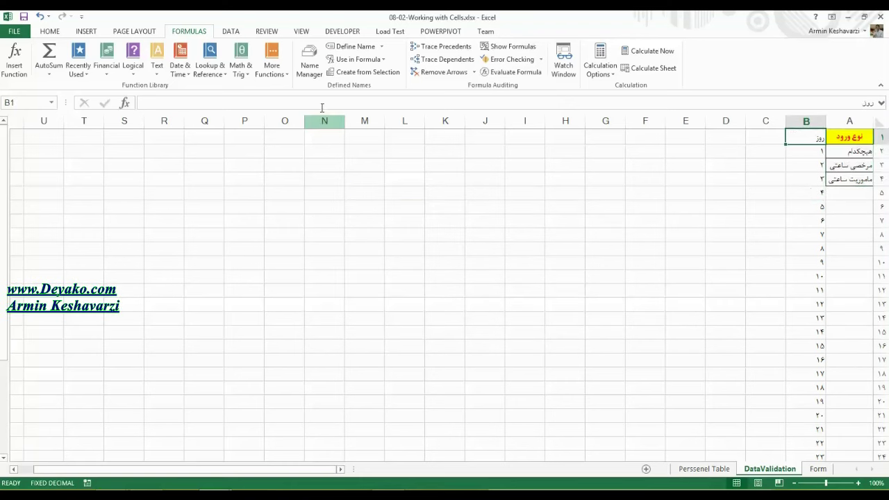
# In Name Manager, sort the names and compare the ranges of روز and MyTable.
pyautogui.click(311, 69)
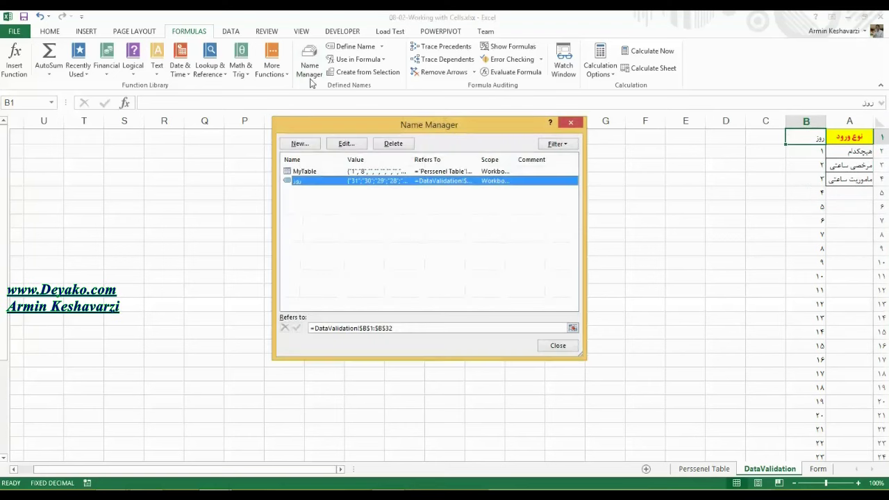
pyautogui.click(324, 173)
pyautogui.click(327, 182)
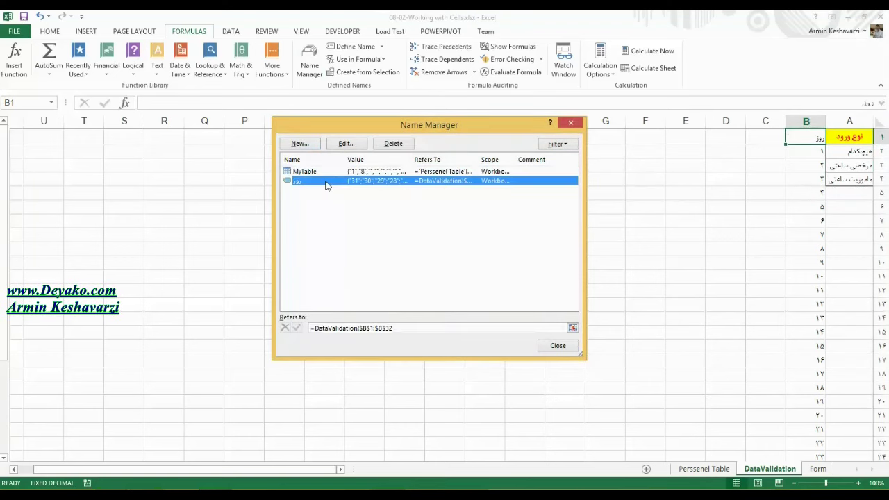
pyautogui.click(336, 172)
pyautogui.click(336, 161)
pyautogui.click(336, 171)
pyautogui.click(338, 182)
pyautogui.click(338, 172)
pyautogui.click(336, 182)
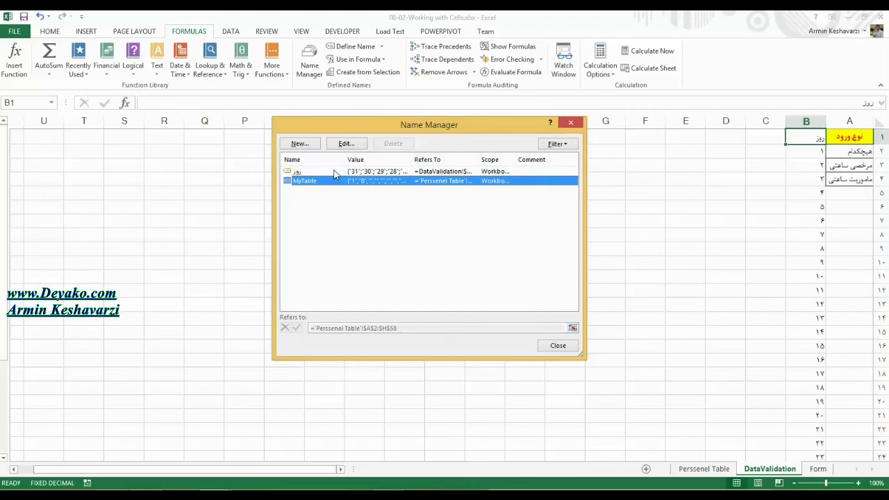
pyautogui.click(332, 172)
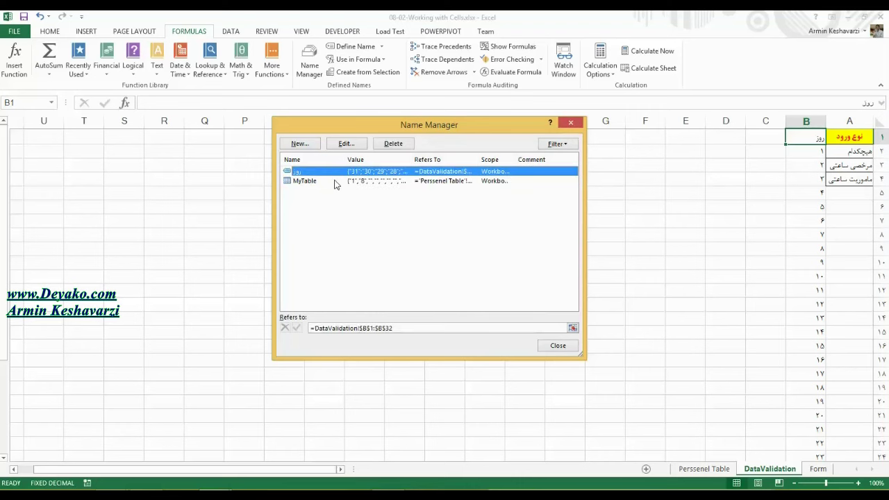
pyautogui.click(334, 182)
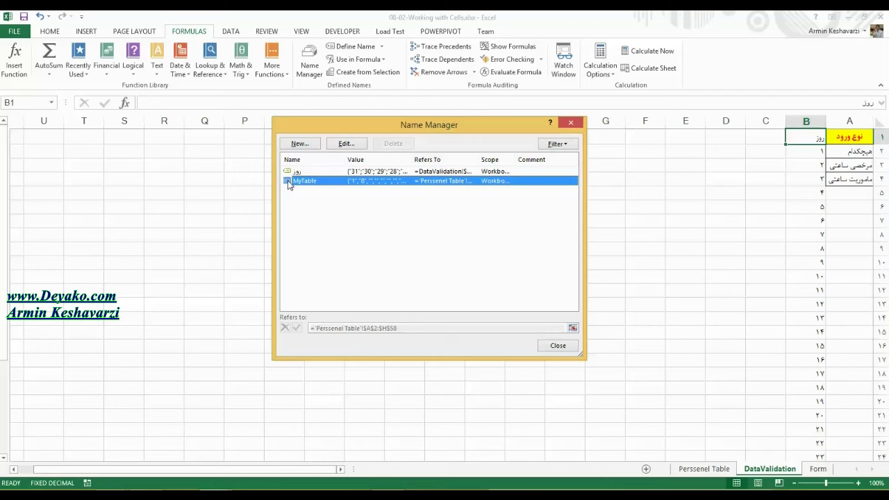
# Leave MyTable unchanged and set روز to refer to =DataValidation!$B$1:$B$32.
pyautogui.click(336, 145)
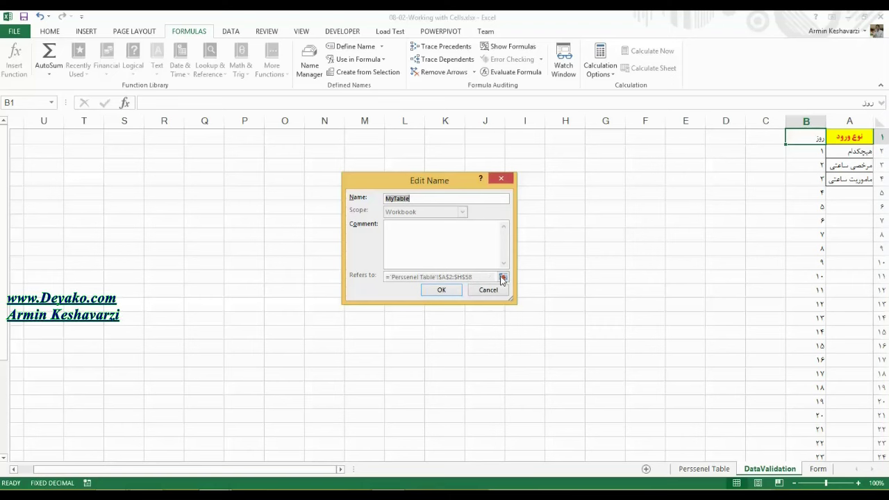
pyautogui.click(441, 290)
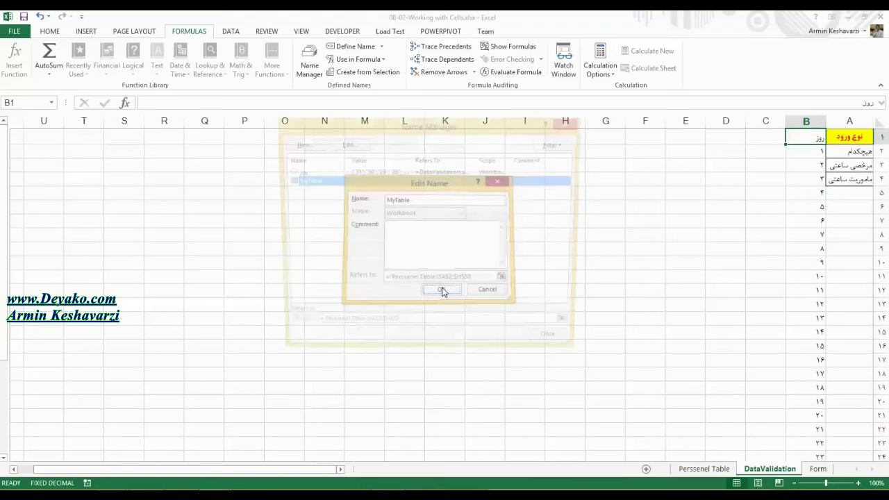
pyautogui.click(373, 172)
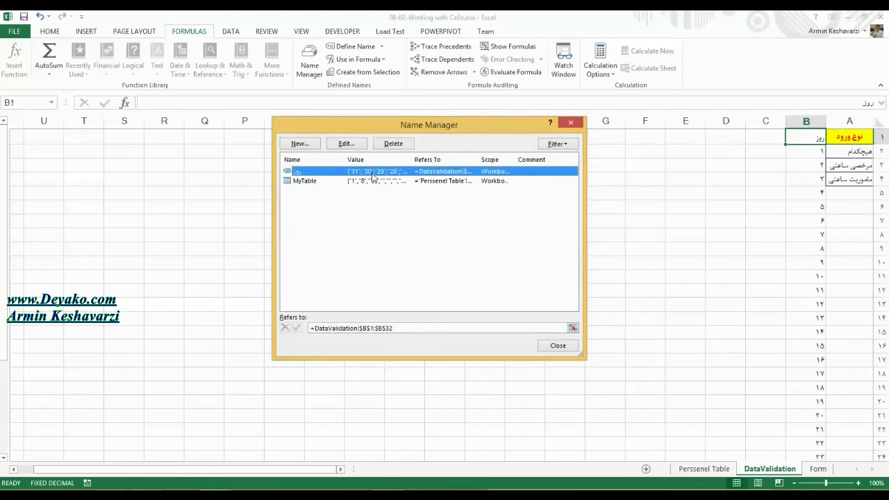
pyautogui.click(347, 145)
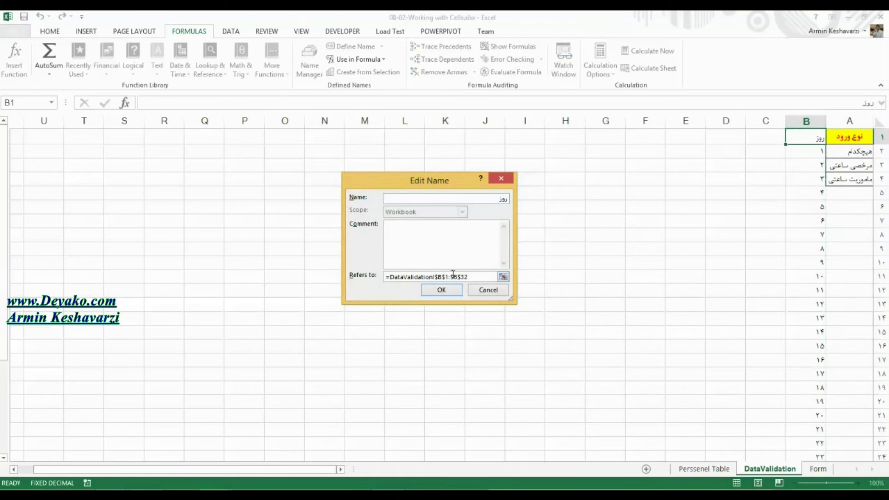
pyautogui.click(448, 291)
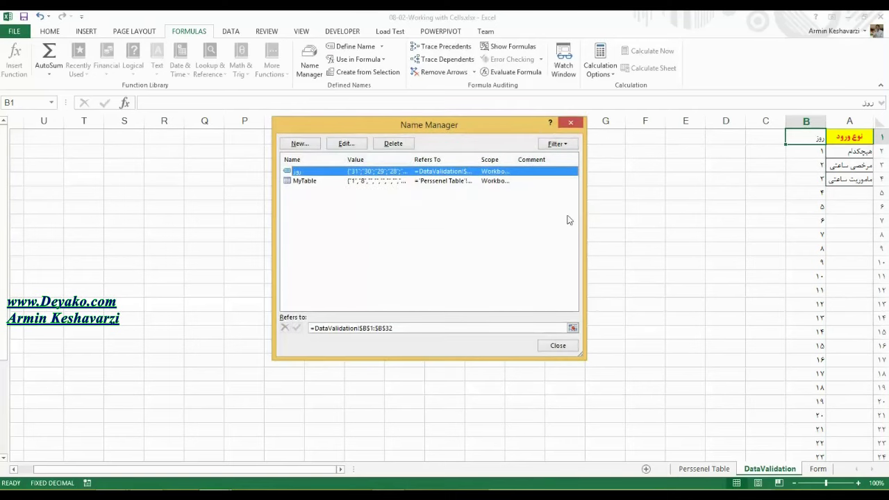
pyautogui.click(559, 346)
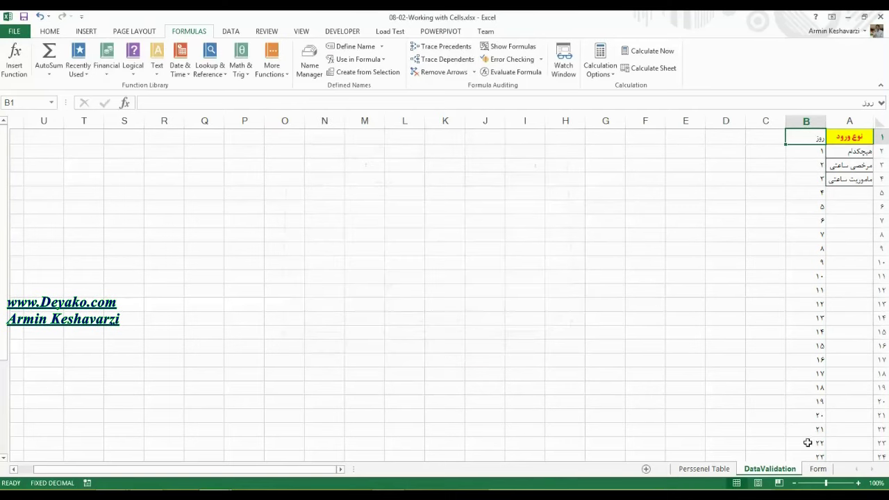
# Give Form cell F2 a List data validation with source =روز.
pyautogui.click(818, 469)
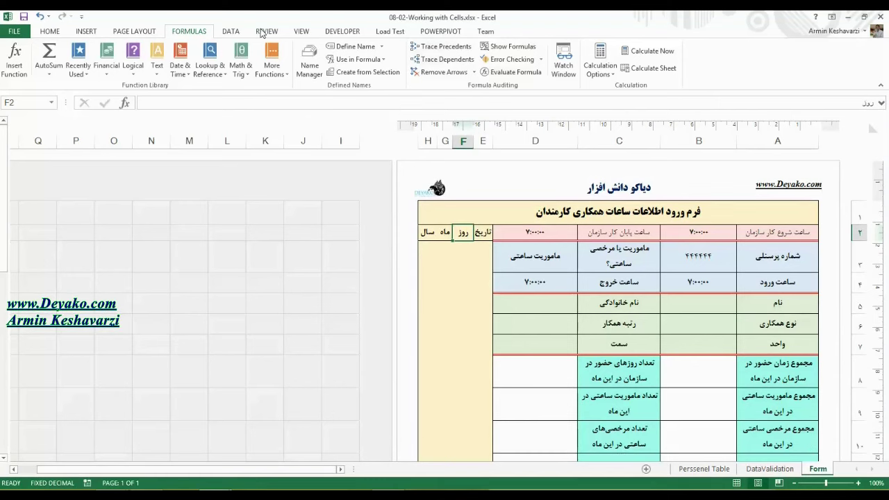
pyautogui.click(232, 32)
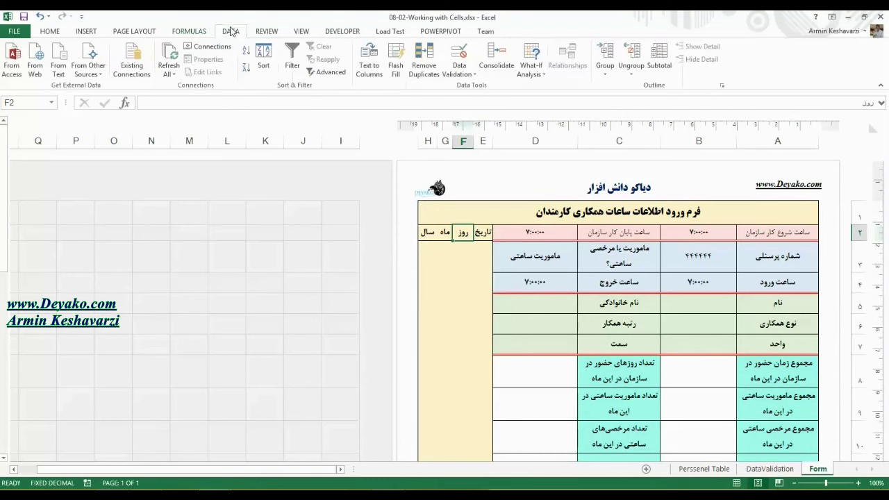
pyautogui.click(459, 57)
pyautogui.click(389, 212)
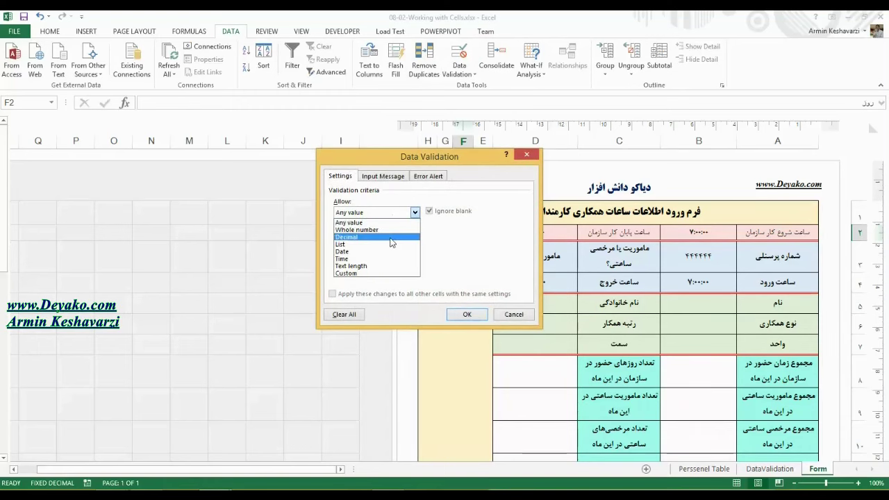
pyautogui.click(361, 240)
pyautogui.click(367, 257)
pyautogui.write('=روز')
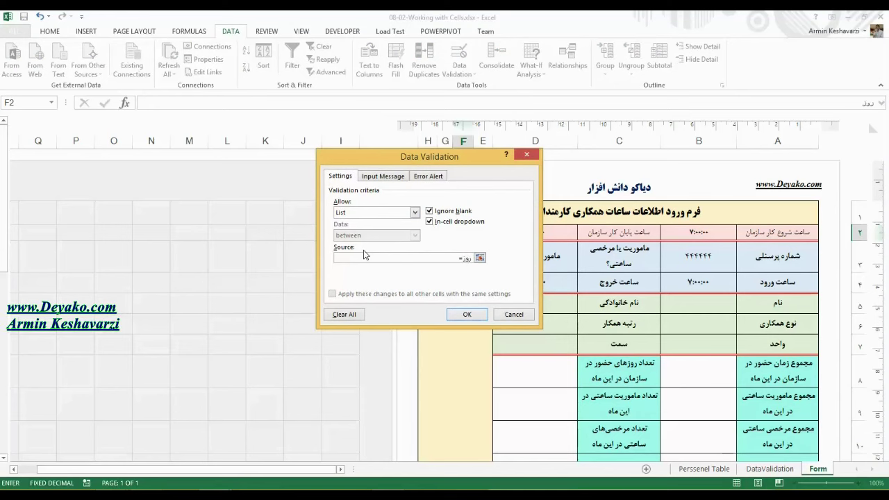
pyautogui.click(455, 314)
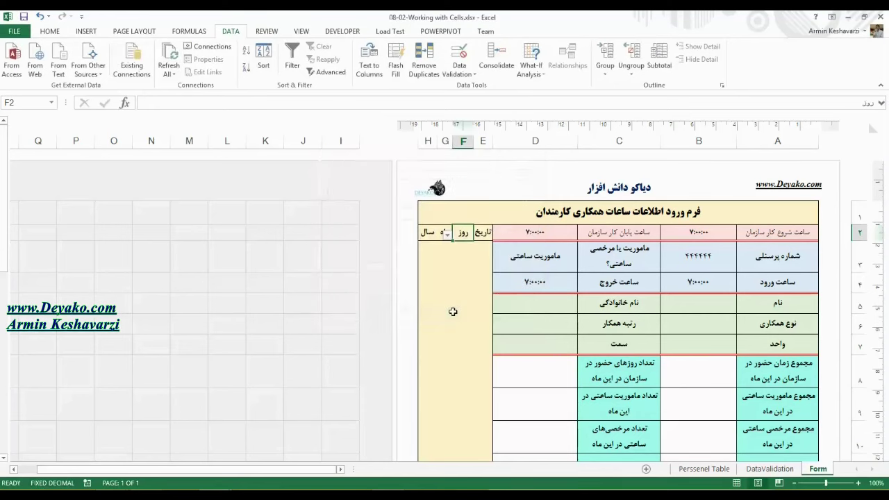
# Check F2's day dropdown options, then go back to the DataValidation sheet.
pyautogui.click(447, 234)
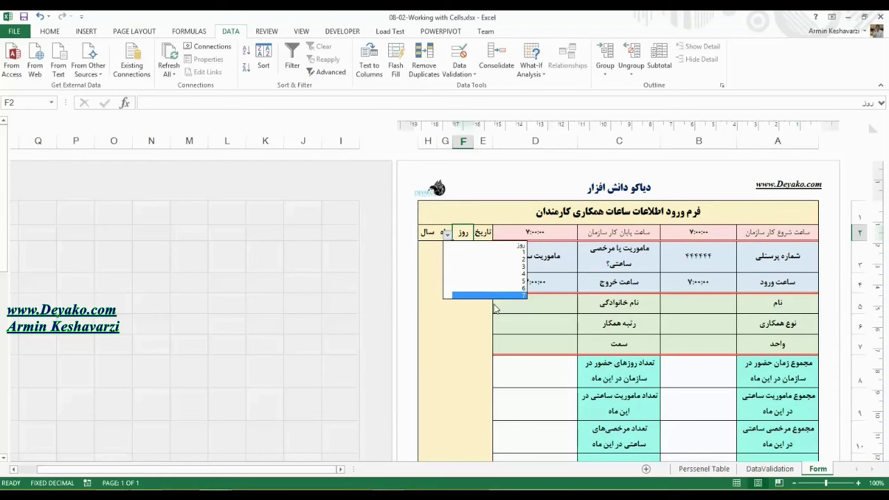
pyautogui.press('Escape')
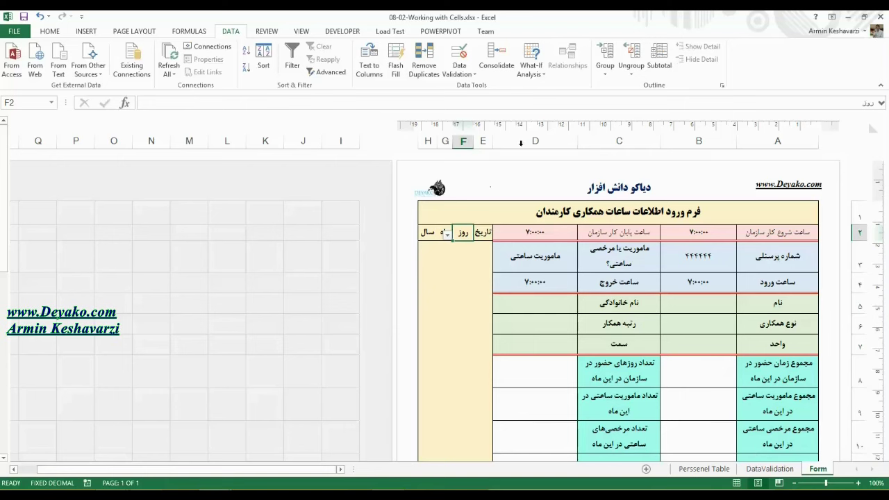
pyautogui.click(770, 470)
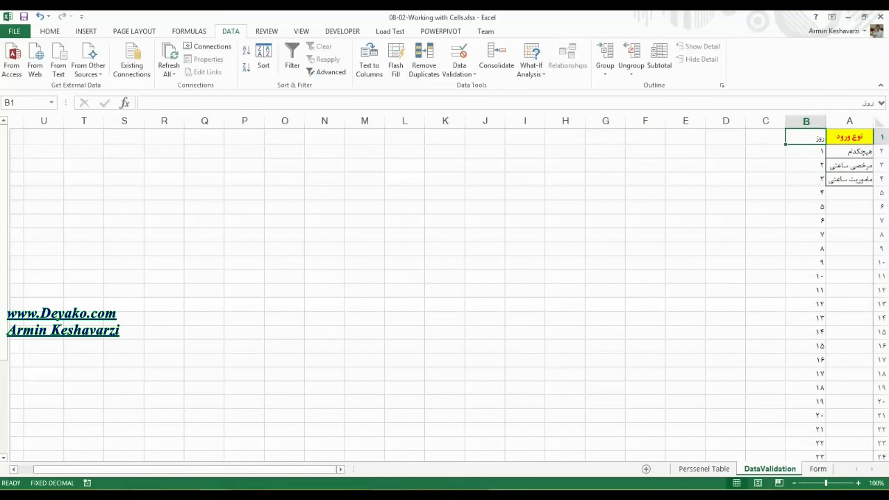
# Bring the Personnel-Management workbook forward and collapse its expanded formula bar.
pyautogui.click(222, 495)
pyautogui.click(232, 455)
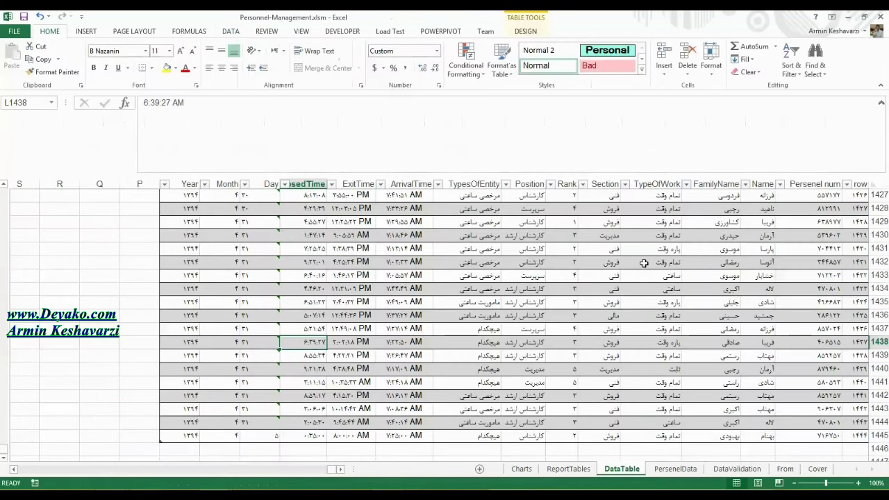
pyautogui.click(881, 106)
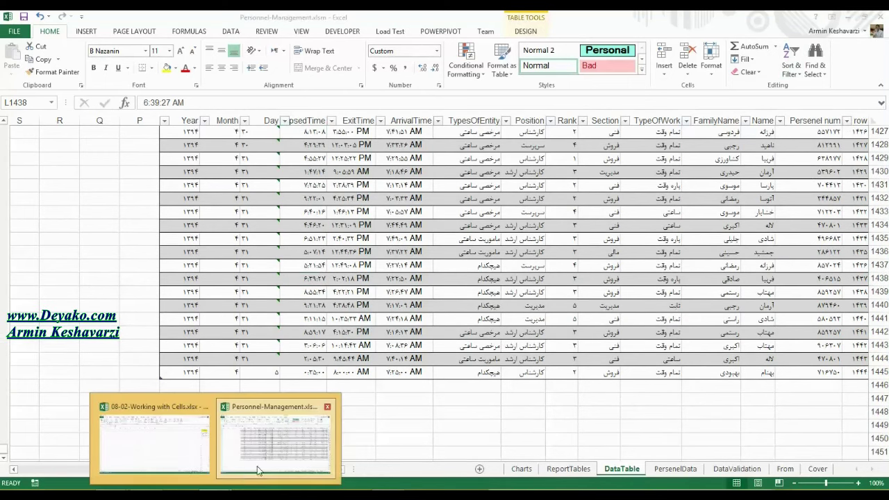
# Return to Working with Cells and show MyTable's Table Design options on Personnel Table.
pyautogui.click(150, 427)
pyautogui.click(700, 470)
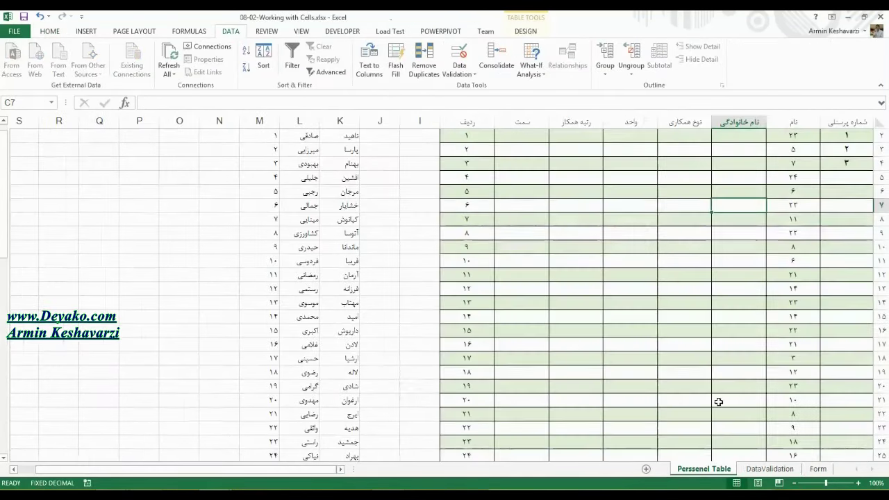
pyautogui.click(526, 31)
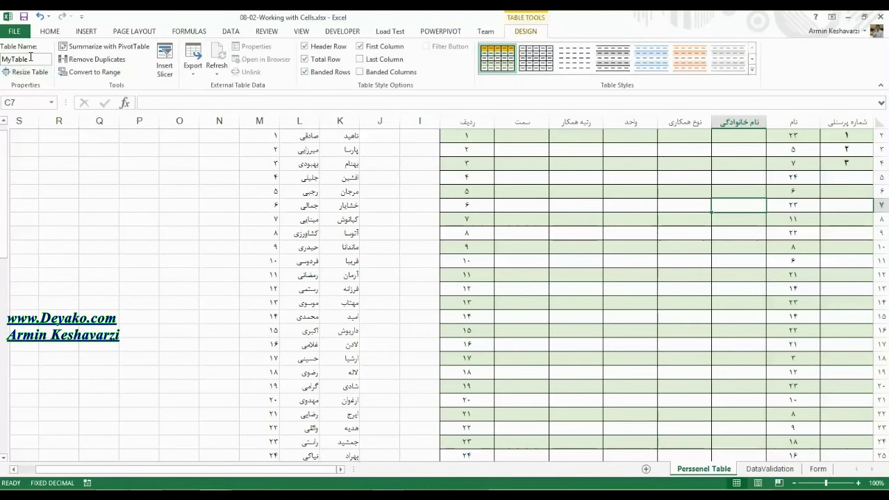
pyautogui.moveTo(849, 162); pyautogui.dragTo(852, 122)
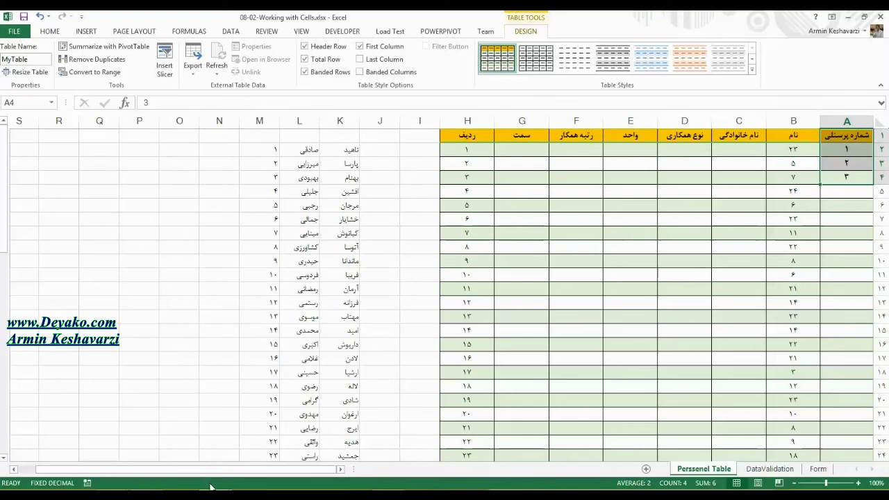
# In Personnel-Management's DataTable, use the slicers to filter to month 4 and day 2.
pyautogui.moveTo(210, 487)
pyautogui.click(264, 455)
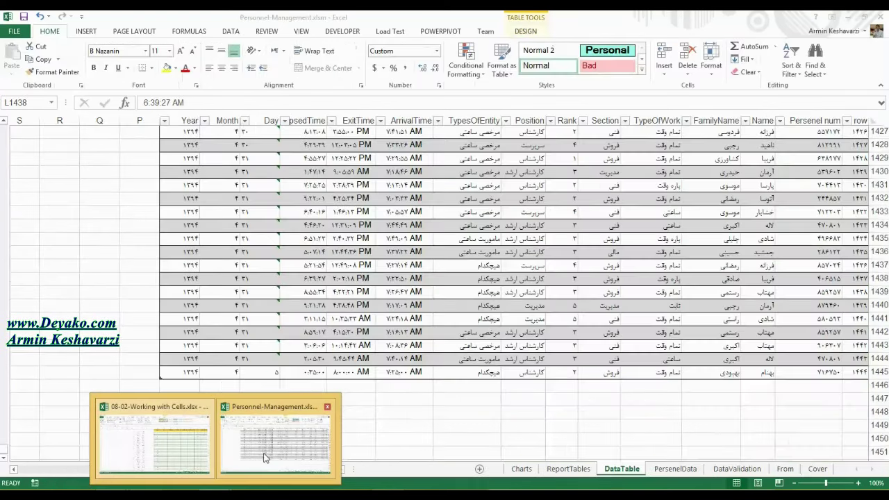
pyautogui.click(264, 457)
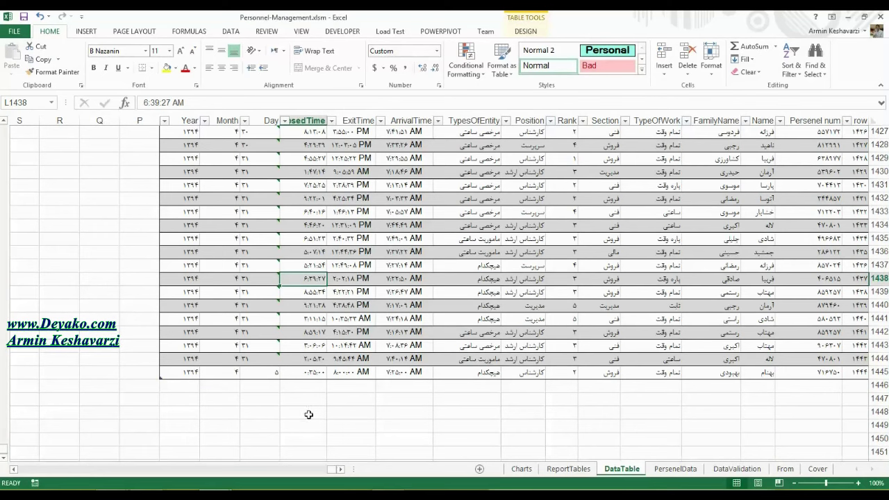
pyautogui.moveTo(182, 373)
pyautogui.mouseDown()
pyautogui.moveTo(874, 67)
pyautogui.moveTo(390, 200)
pyautogui.mouseUp()
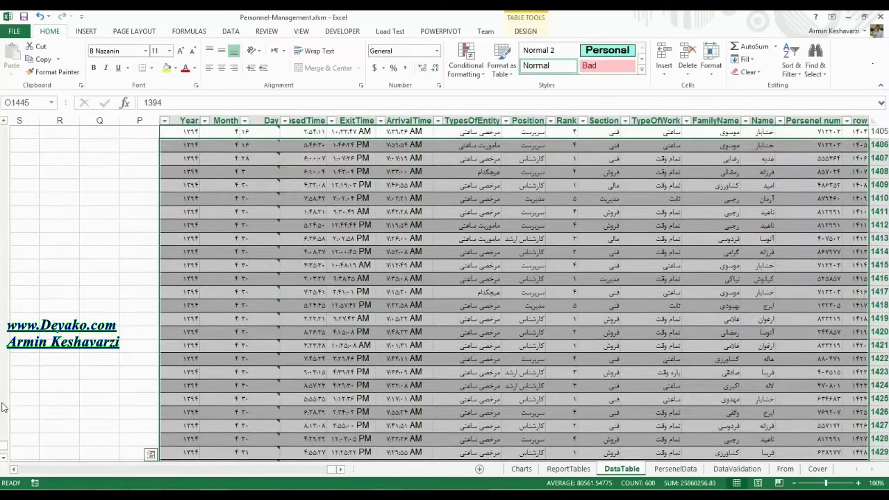
pyautogui.moveTo(5, 447); pyautogui.dragTo(5, 130)
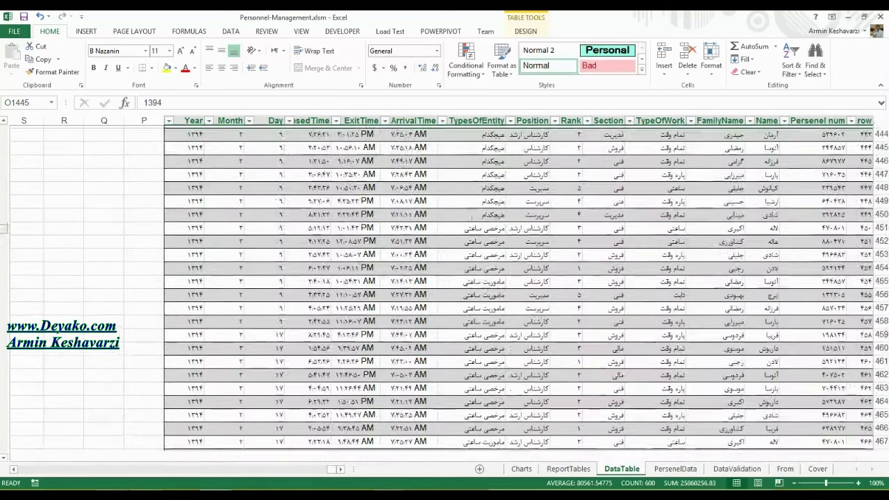
pyautogui.click(413, 221)
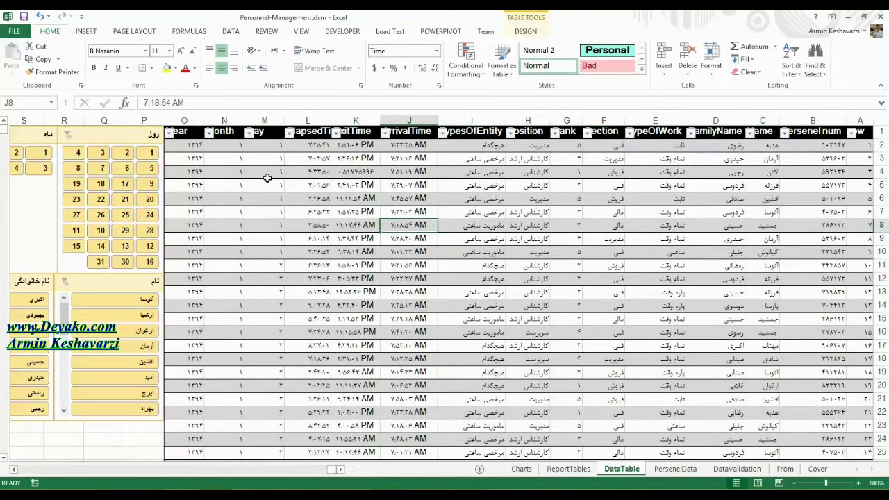
pyautogui.click(12, 470)
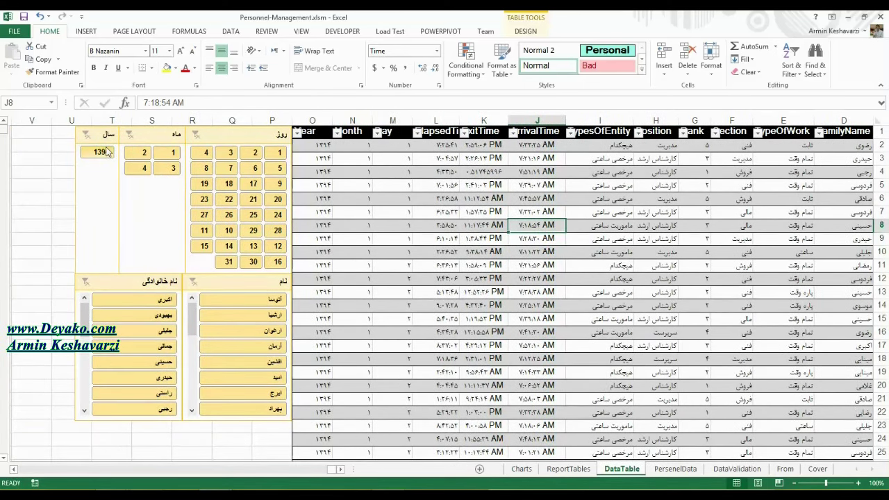
pyautogui.click(142, 170)
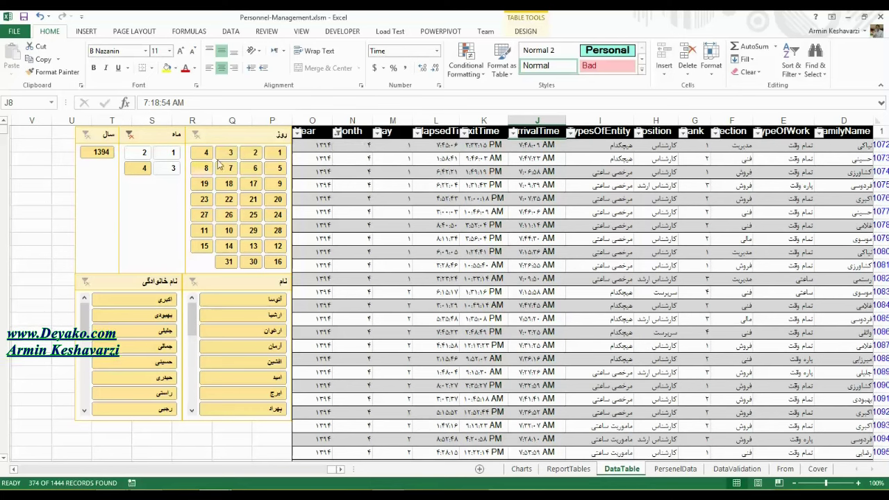
pyautogui.click(256, 154)
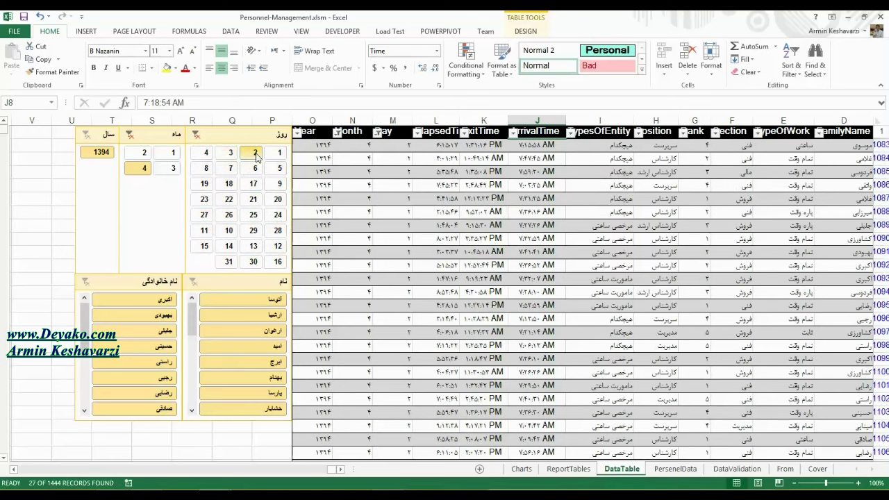
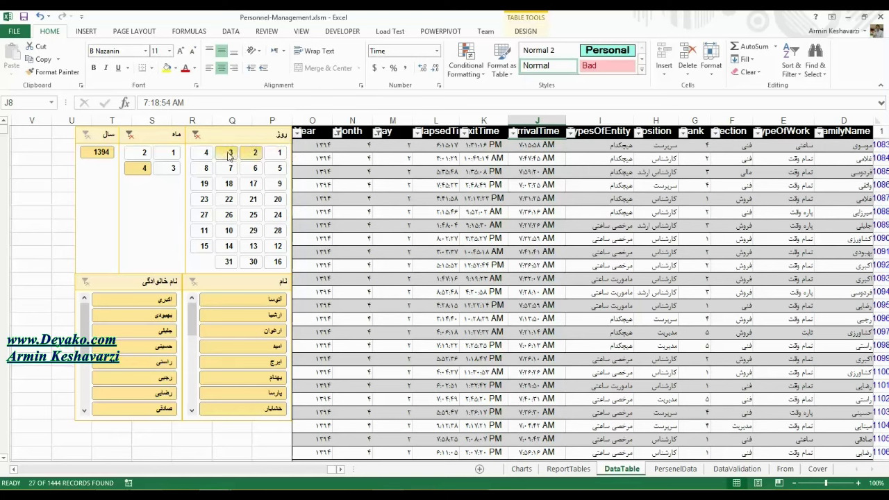
# Add day 3 to the روز slicer and select the filtered Day values to check them.
pyautogui.keyDown('ctrl'); pyautogui.click(230, 155); pyautogui.keyUp('ctrl')
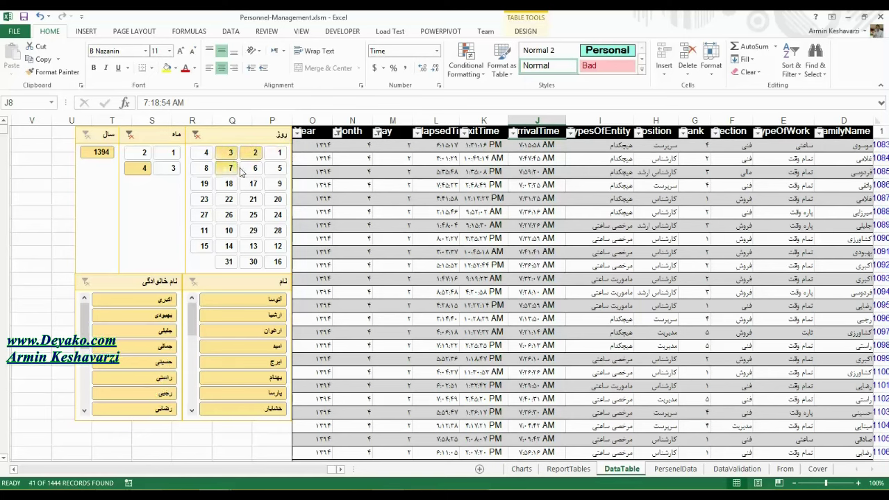
pyautogui.moveTo(403, 145); pyautogui.dragTo(396, 456)
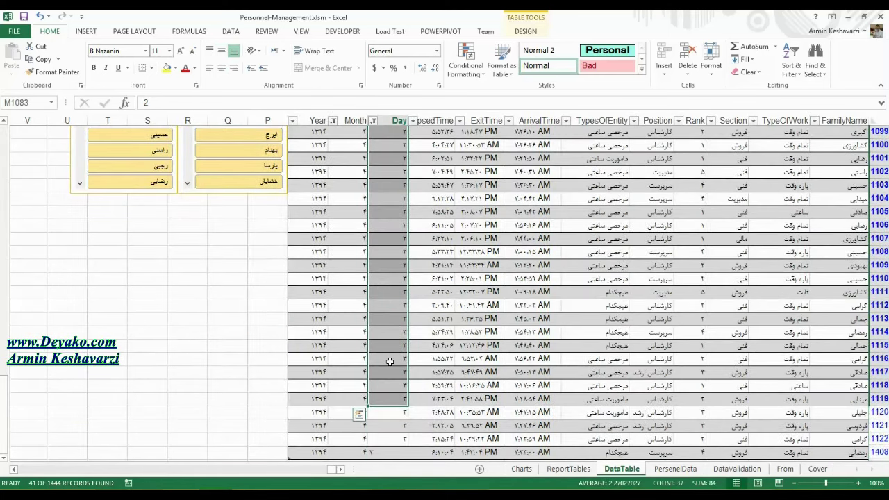
pyautogui.moveTo(396, 455); pyautogui.dragTo(391, 291)
pyautogui.moveTo(393, 85); pyautogui.dragTo(395, 142)
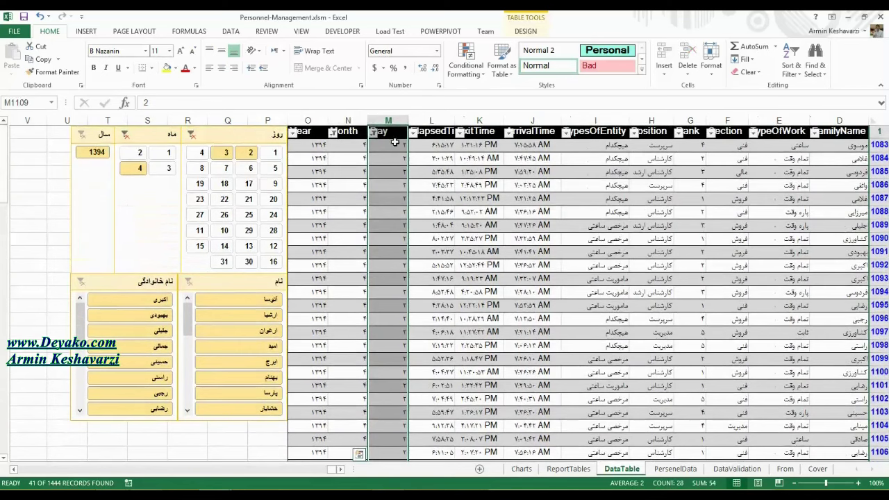
pyautogui.click(394, 195)
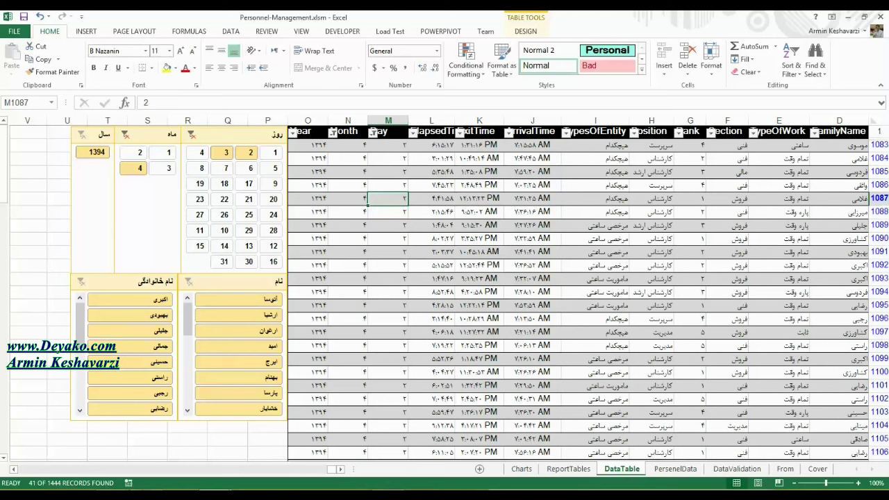
pyautogui.moveTo(401, 142); pyautogui.dragTo(389, 421)
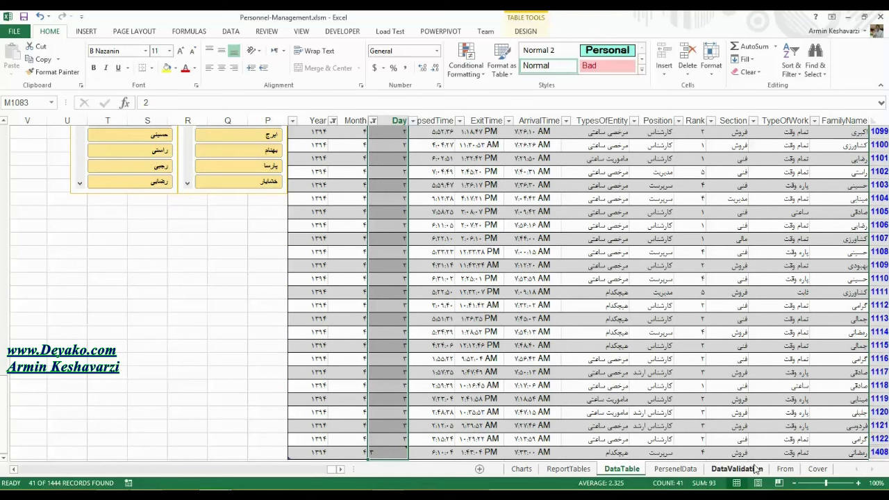
pyautogui.click(792, 470)
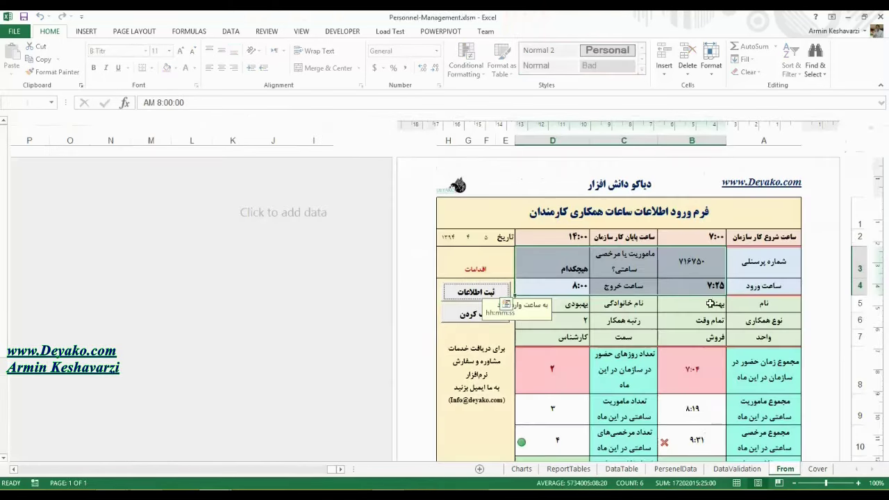
pyautogui.click(699, 262)
pyautogui.moveTo(699, 261); pyautogui.dragTo(701, 289)
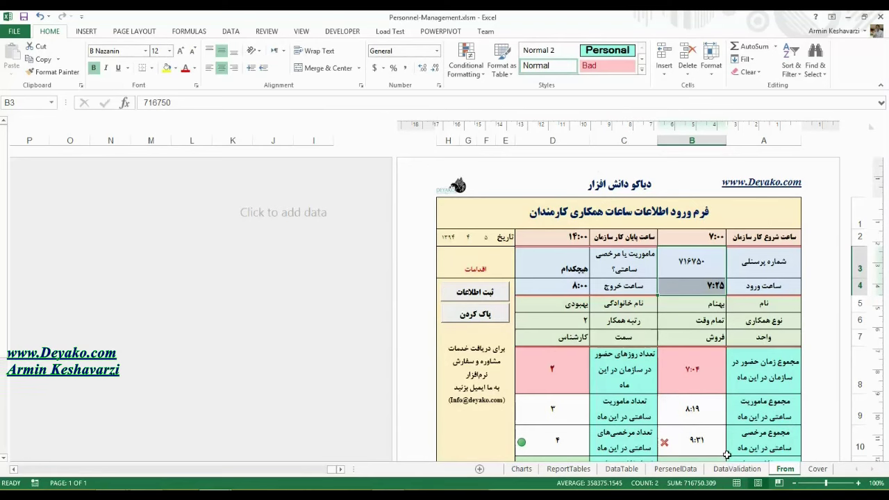
pyautogui.click(646, 288)
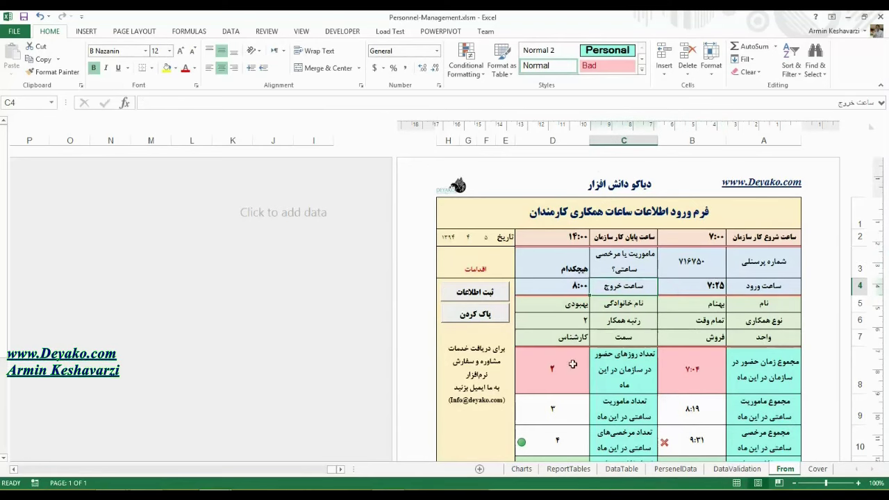
pyautogui.click(625, 471)
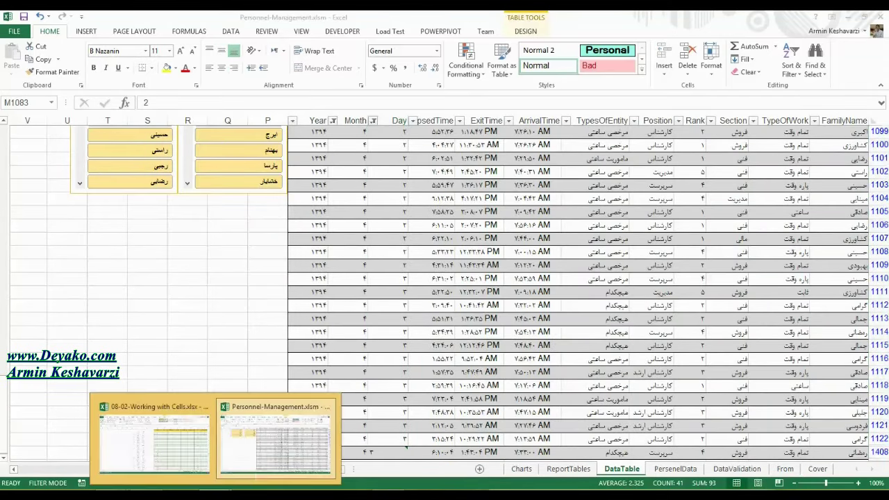
# In the 08-02-Working with Cells workbook, select the نام header cell B1.
pyautogui.click(192, 466)
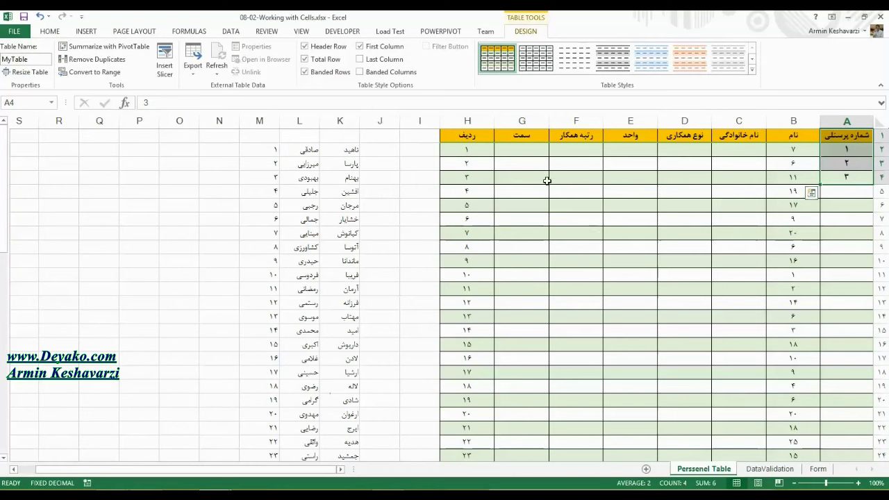
pyautogui.click(777, 177)
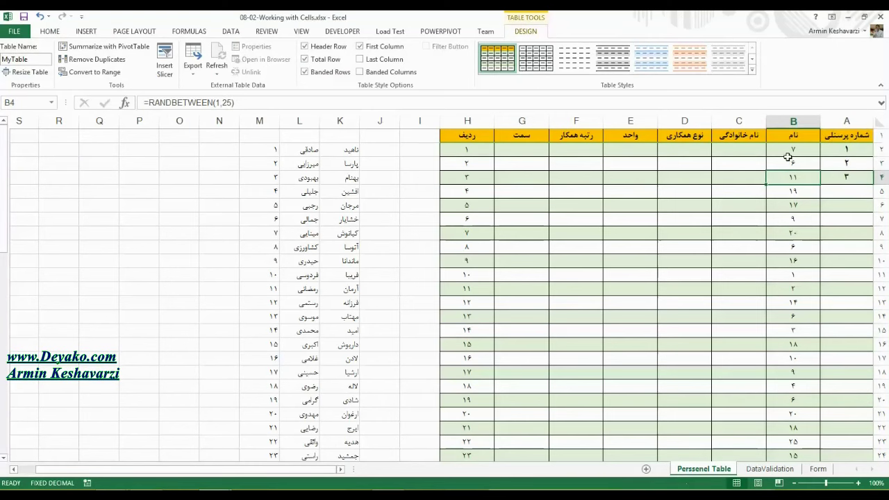
pyautogui.click(583, 172)
pyautogui.click(634, 150)
pyautogui.click(684, 150)
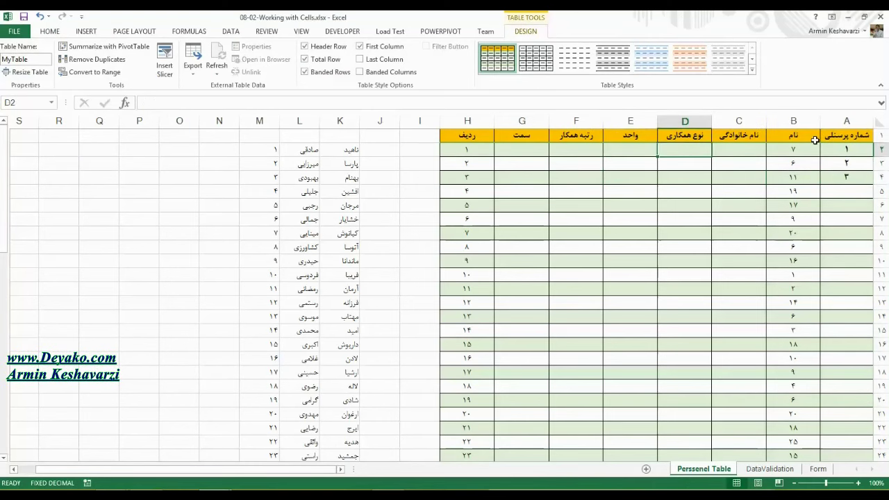
pyautogui.click(777, 139)
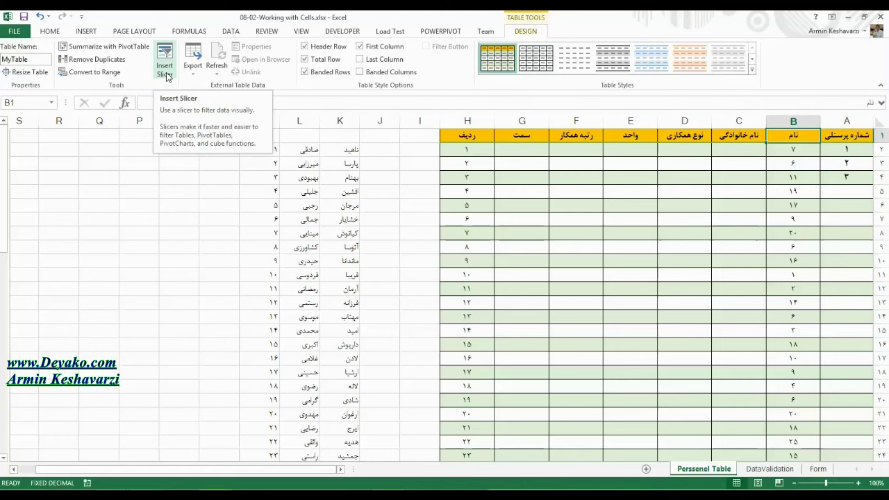
# Insert slicers for the نام and نام خانوادگی table columns.
pyautogui.click(165, 70)
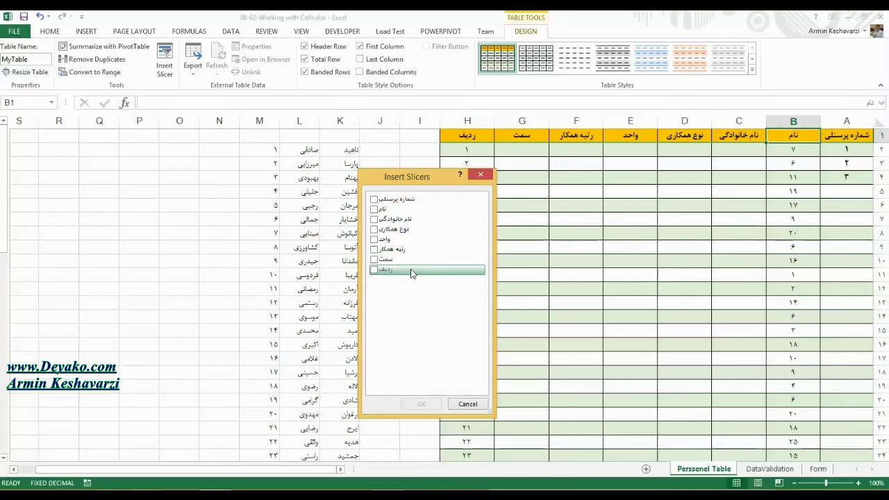
pyautogui.click(374, 210)
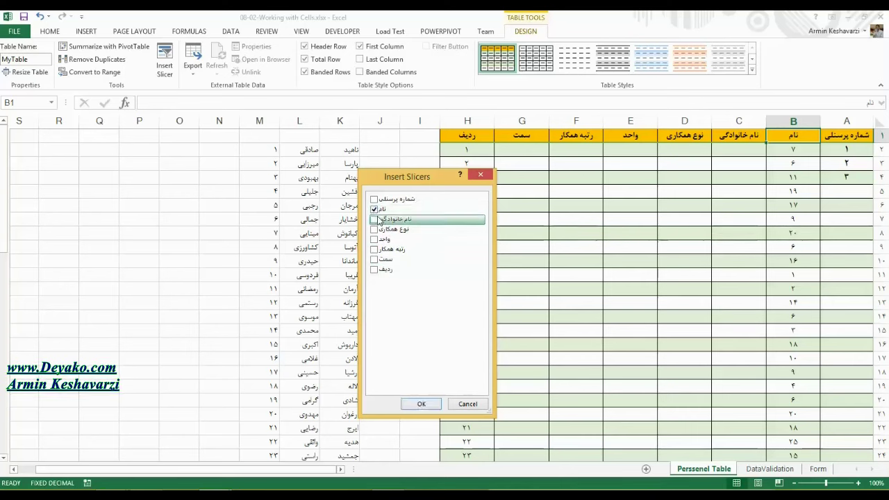
pyautogui.click(422, 405)
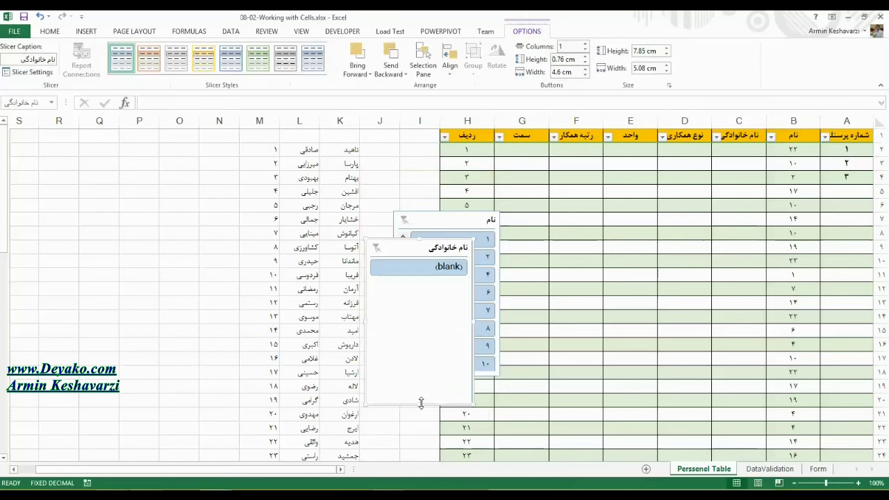
# Move the نام slicer to the upper left and place the نام خانوادگی slicer beside it.
pyautogui.click(473, 222)
pyautogui.moveTo(467, 218); pyautogui.dragTo(254, 148)
pyautogui.moveTo(443, 248)
pyautogui.mouseDown()
pyautogui.moveTo(354, 139)
pyautogui.moveTo(360, 147)
pyautogui.mouseUp()
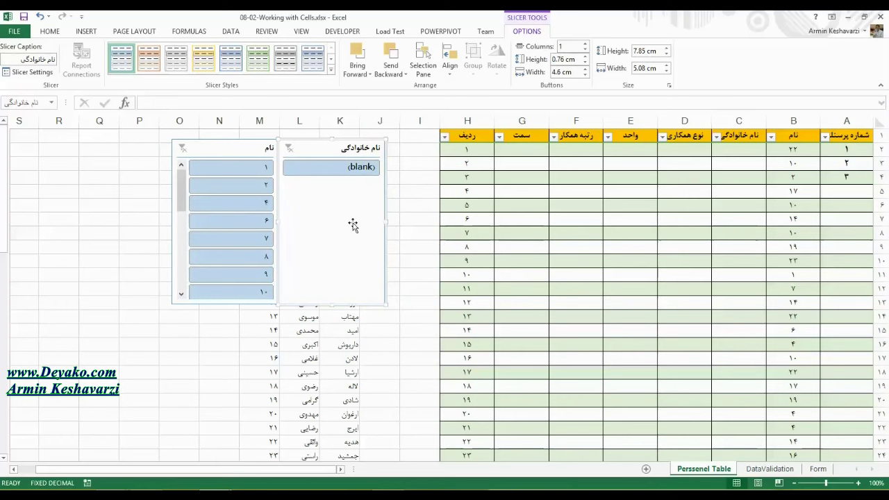
# Nudge the نام خانوادگی slicer into alignment next to the نام slicer.
pyautogui.click(421, 243)
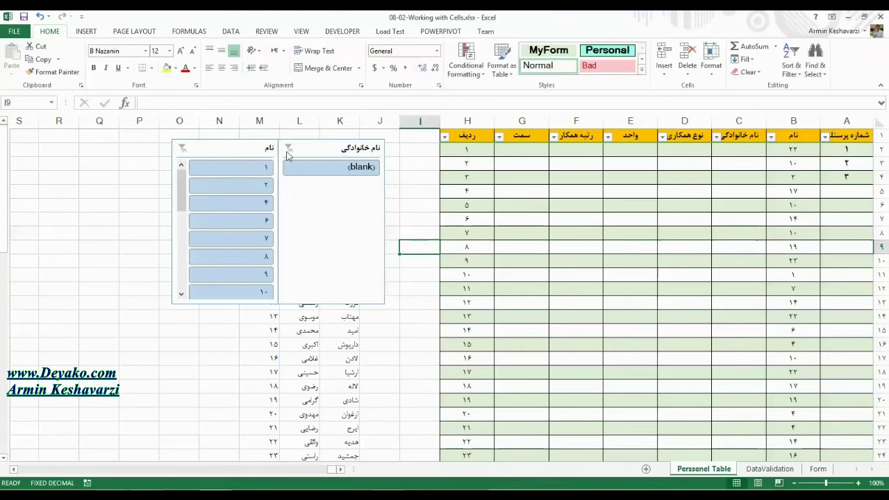
pyautogui.click(320, 154)
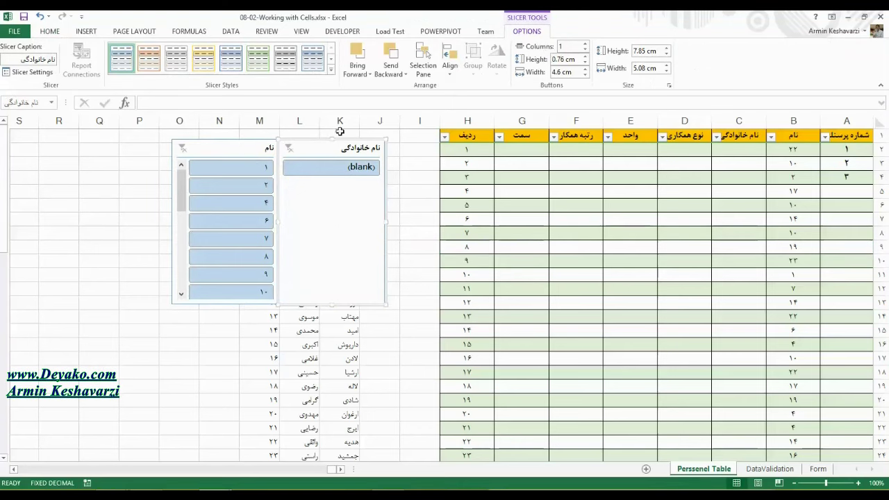
pyautogui.click(50, 32)
pyautogui.click(258, 148)
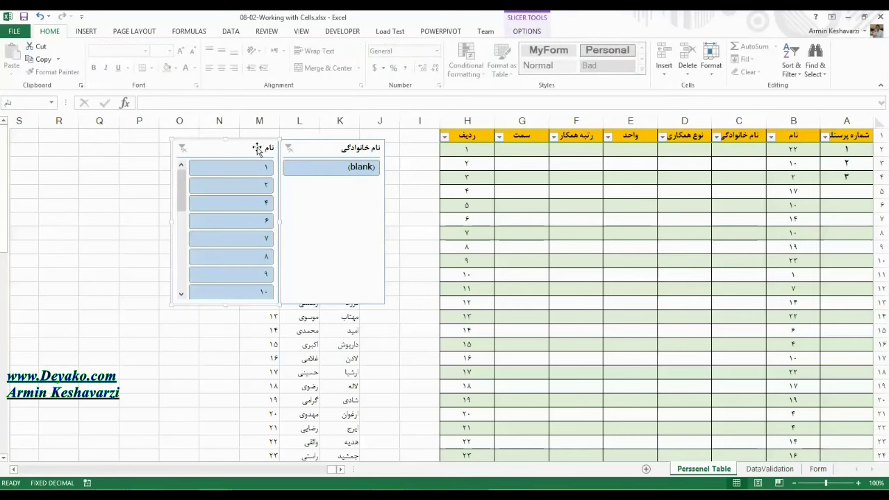
pyautogui.click(310, 148)
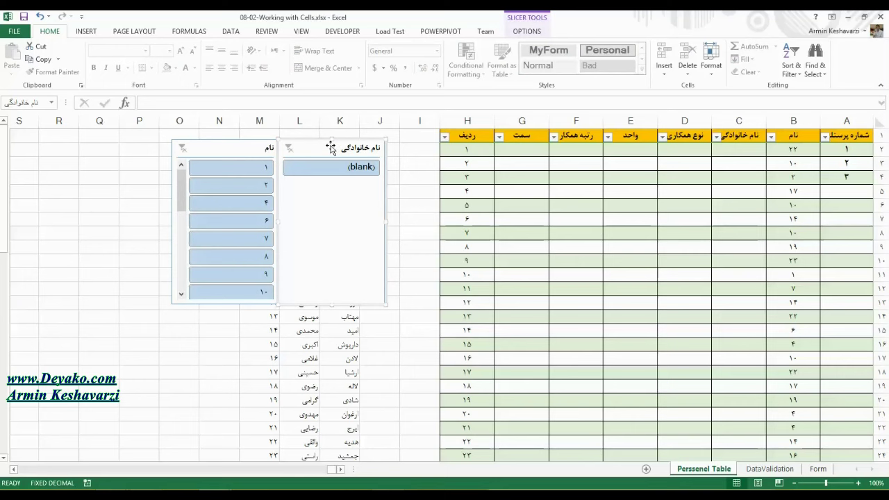
pyautogui.click(632, 150)
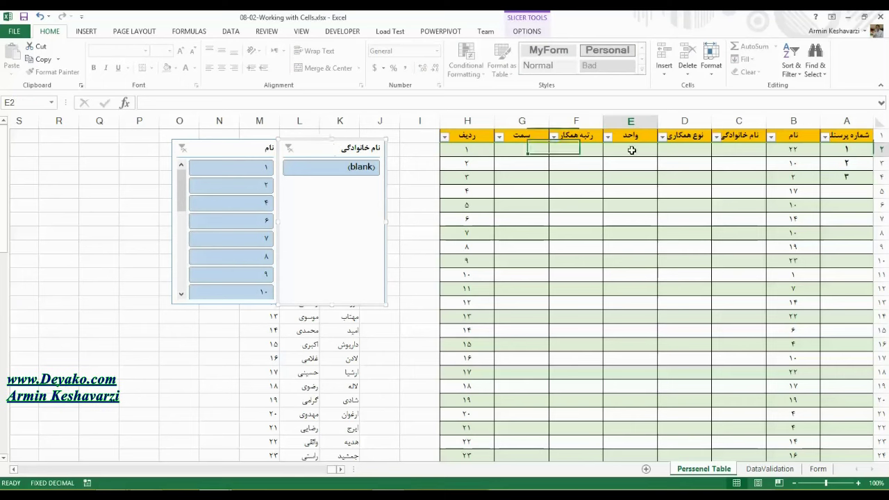
pyautogui.click(249, 148)
pyautogui.click(322, 148)
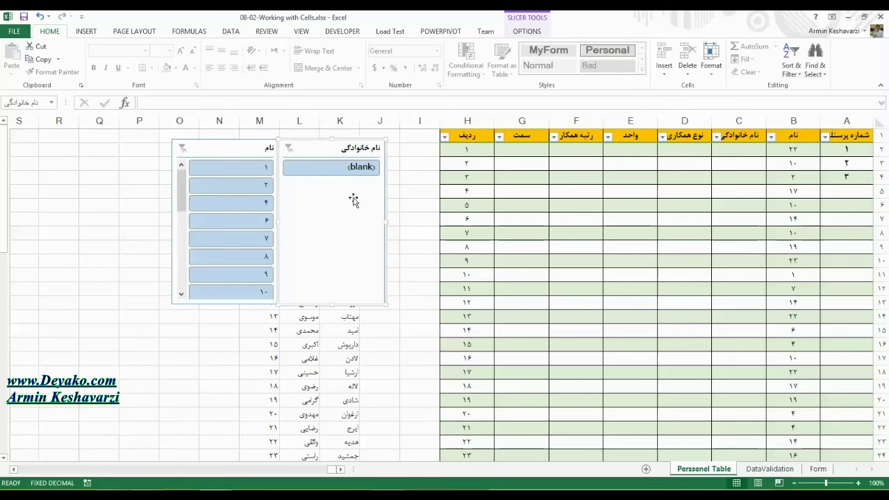
pyautogui.click(266, 147)
pyautogui.click(303, 151)
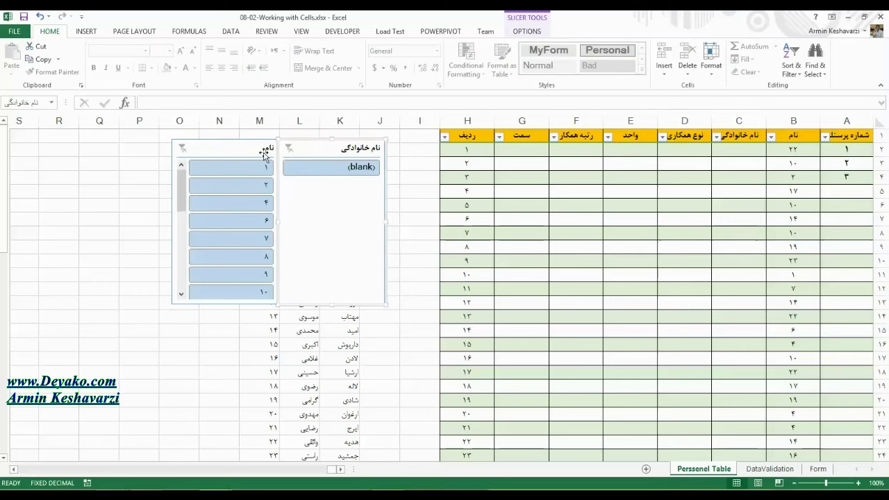
pyautogui.moveTo(307, 148); pyautogui.dragTo(305, 148)
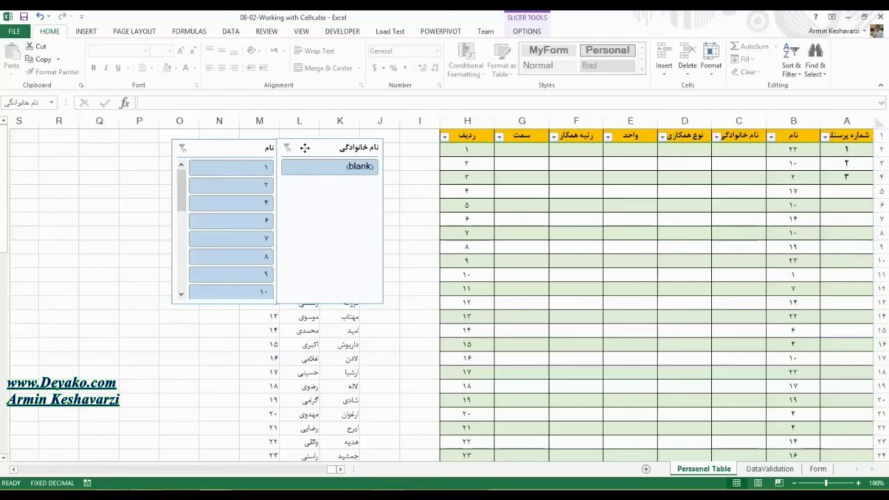
pyautogui.moveTo(305, 148); pyautogui.dragTo(306, 150)
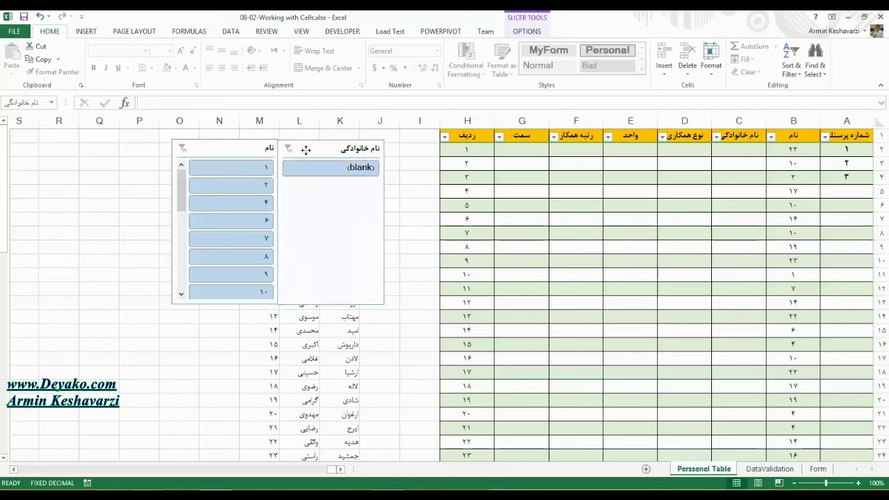
pyautogui.moveTo(306, 150); pyautogui.dragTo(308, 154)
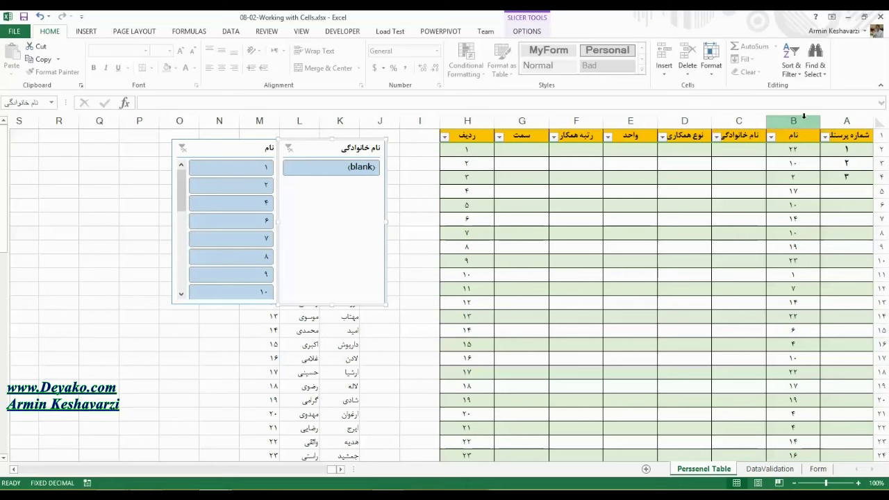
# Filter the personnel table to نام value 1 with the slicer.
pyautogui.click(804, 116)
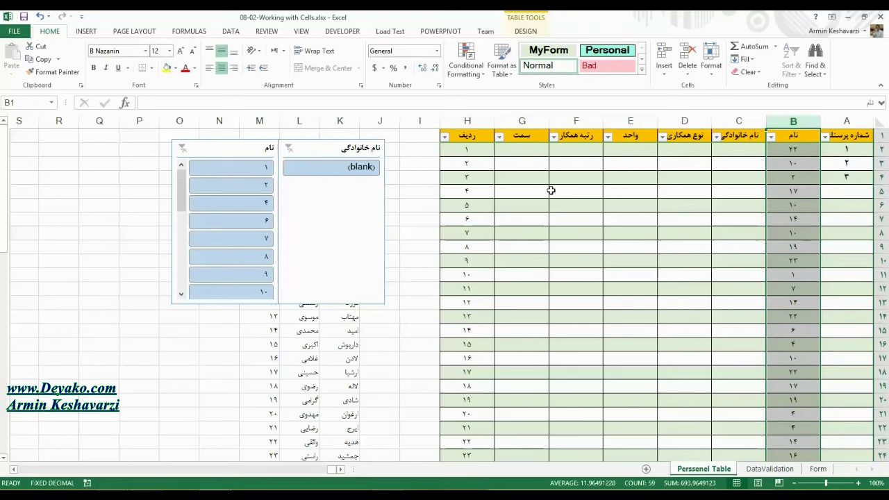
pyautogui.moveTo(184, 177)
pyautogui.mouseDown()
pyautogui.moveTo(185, 270)
pyautogui.moveTo(184, 169)
pyautogui.mouseUp()
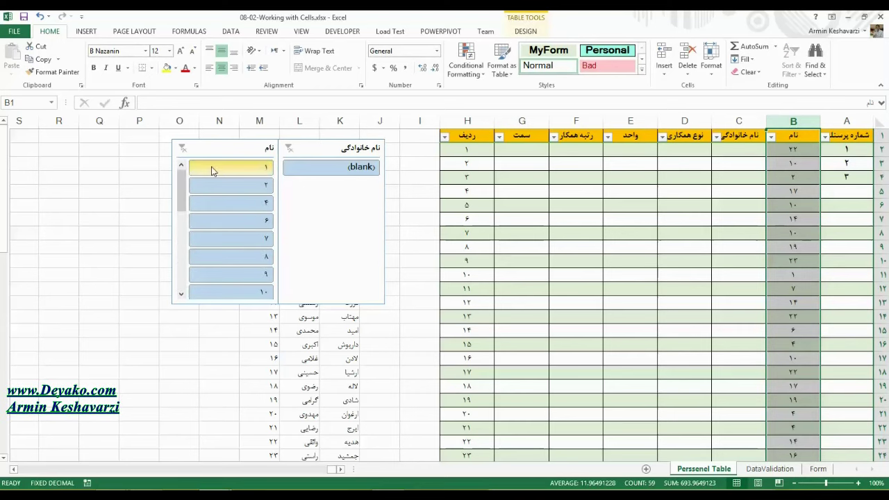
pyautogui.click(212, 171)
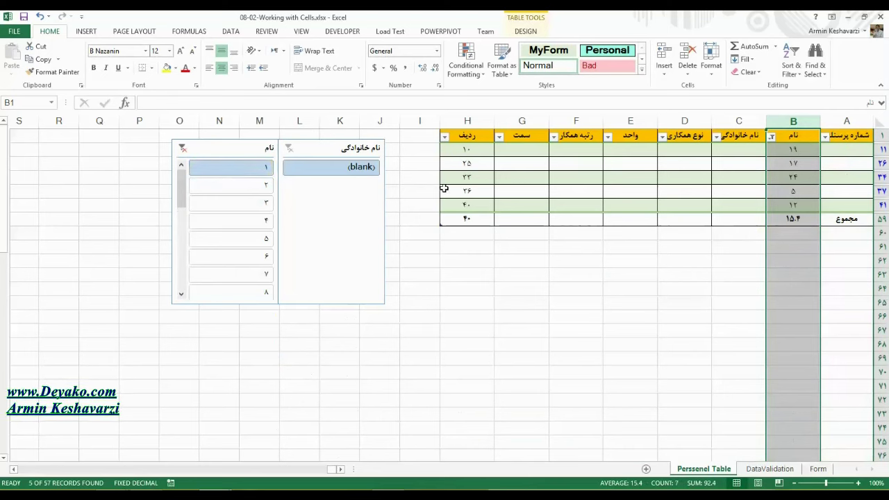
# Inspect the =RANDBETWEEN(1,25) formula in cell B41 without changing it.
pyautogui.click(808, 205)
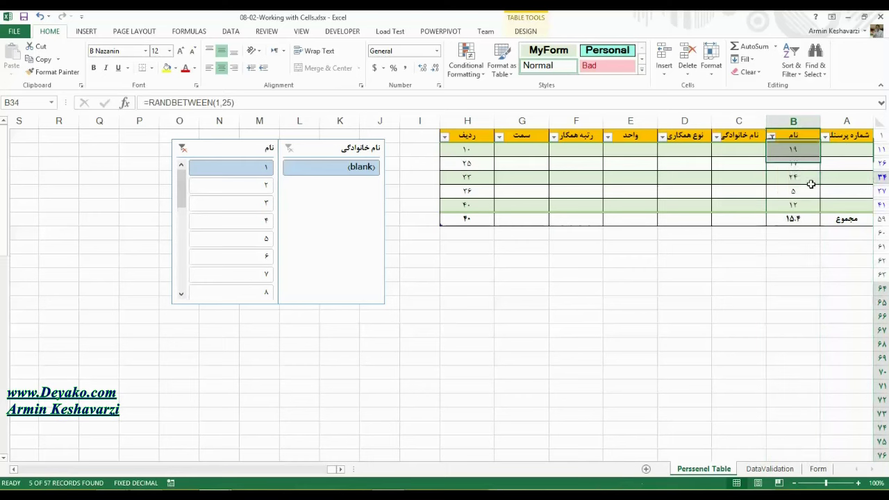
pyautogui.click(218, 103)
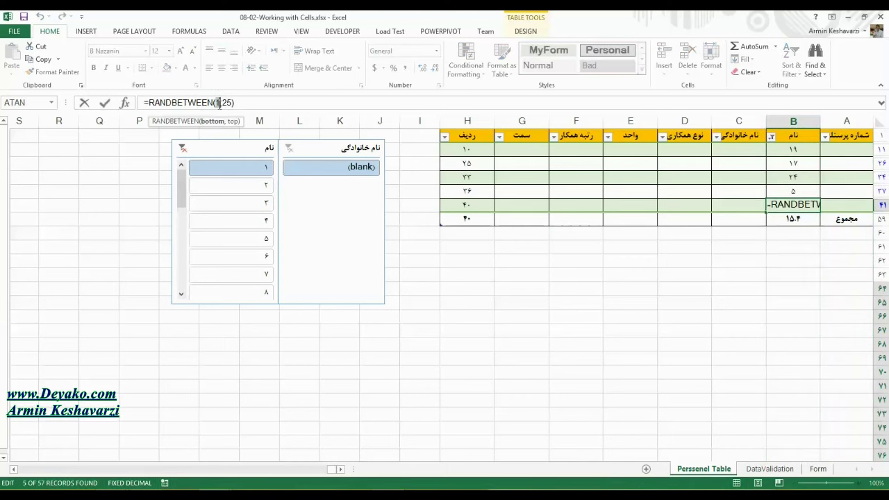
pyautogui.press('Escape')
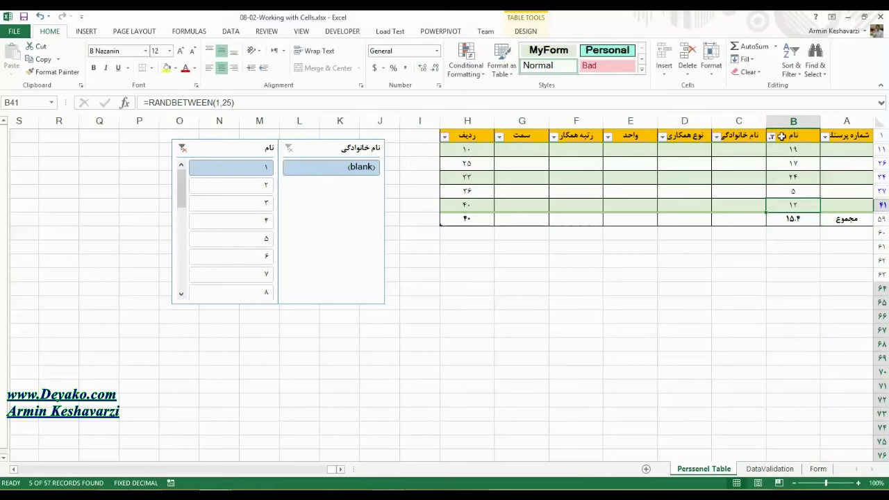
# Clear the نام slicer filter and copy the نام values B2:B58 for pasting as values.
pyautogui.click(182, 149)
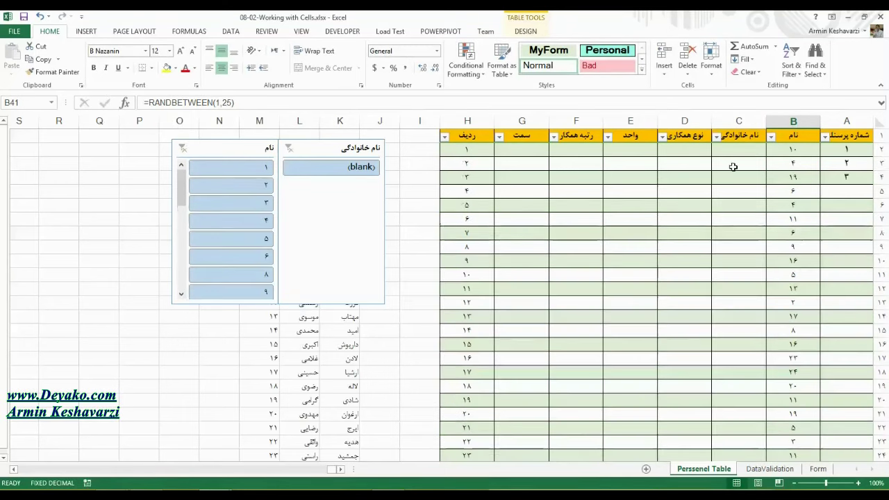
pyautogui.click(795, 150)
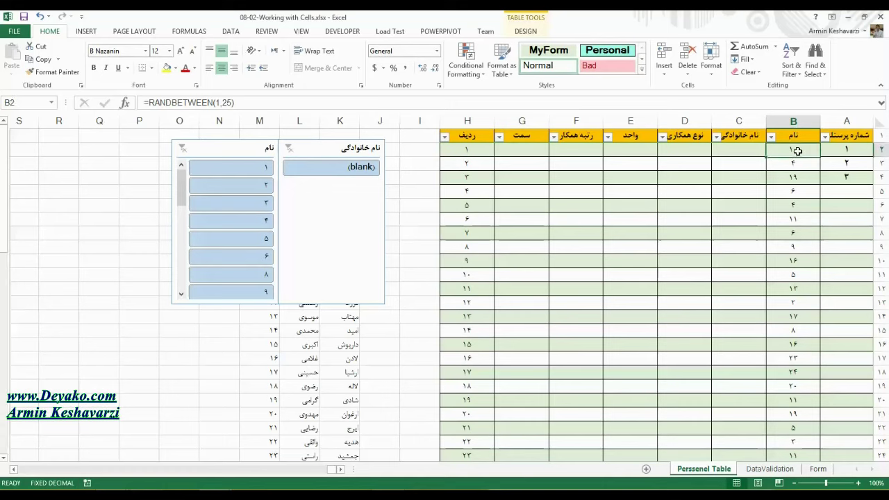
pyautogui.hotkey('ctrl', 'shift', 'Down')
pyautogui.hotkey('ctrl', 'c')
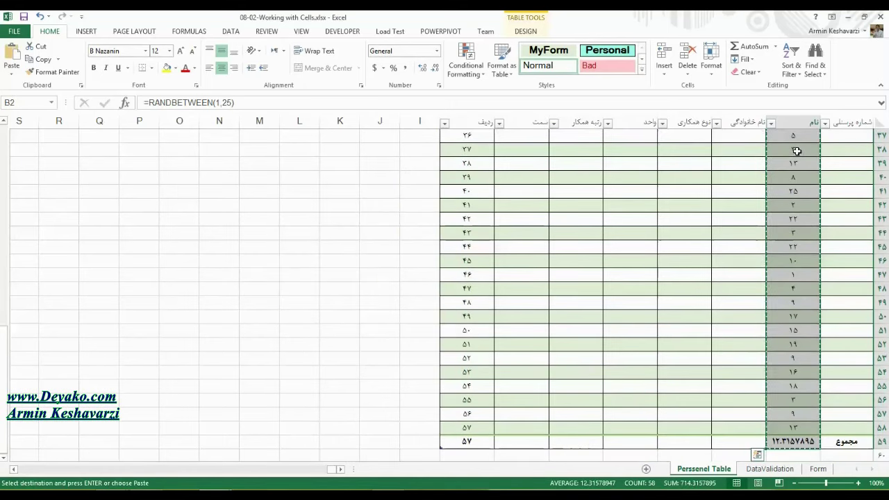
pyautogui.click(797, 432)
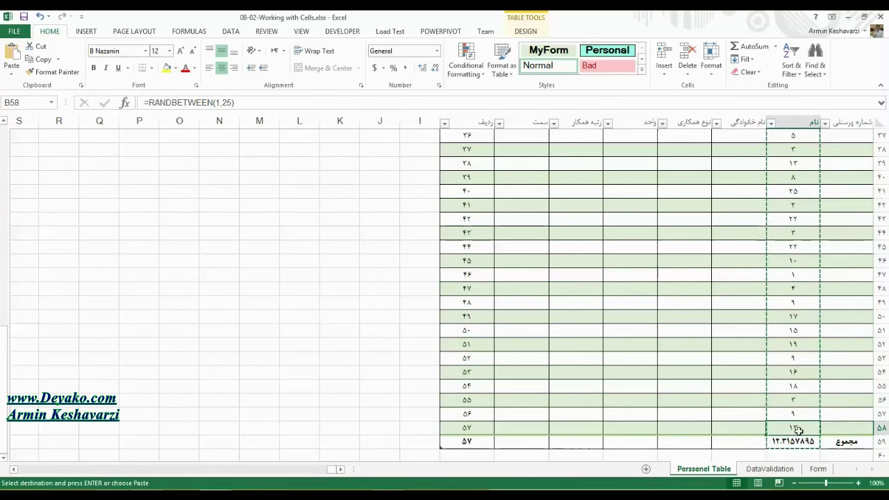
pyautogui.hotkey('ctrl', 'shift', 'Up')
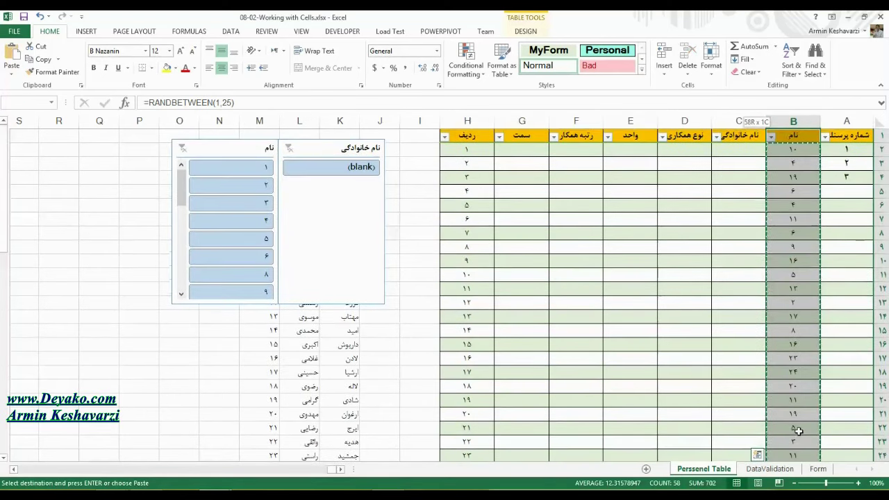
pyautogui.hotkey('shift', 'Down')
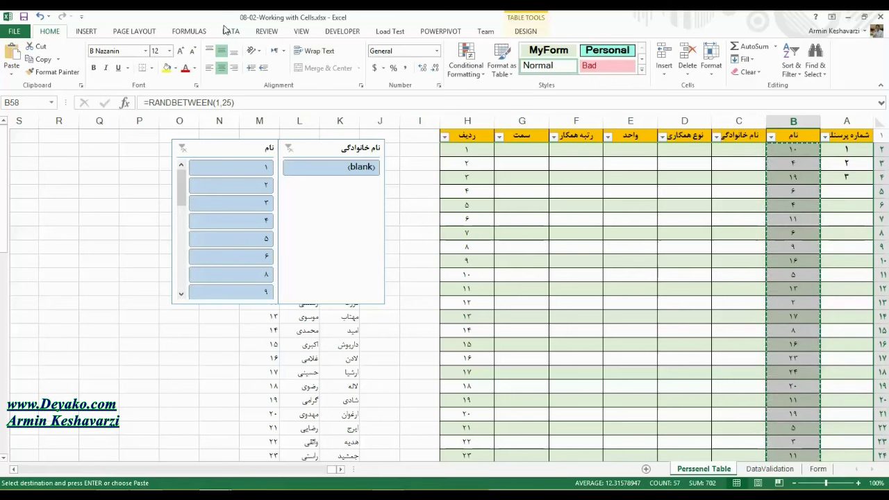
pyautogui.click(11, 70)
pyautogui.scroll(-15, 242, 153)
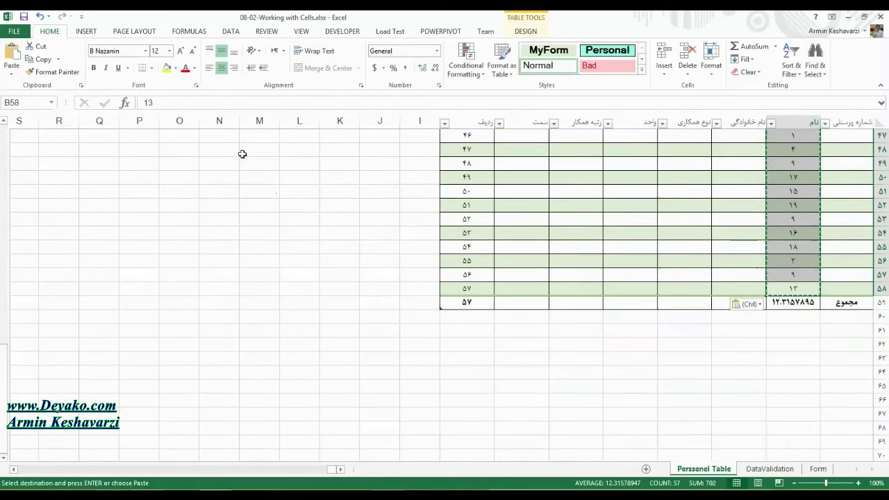
pyautogui.click(743, 218)
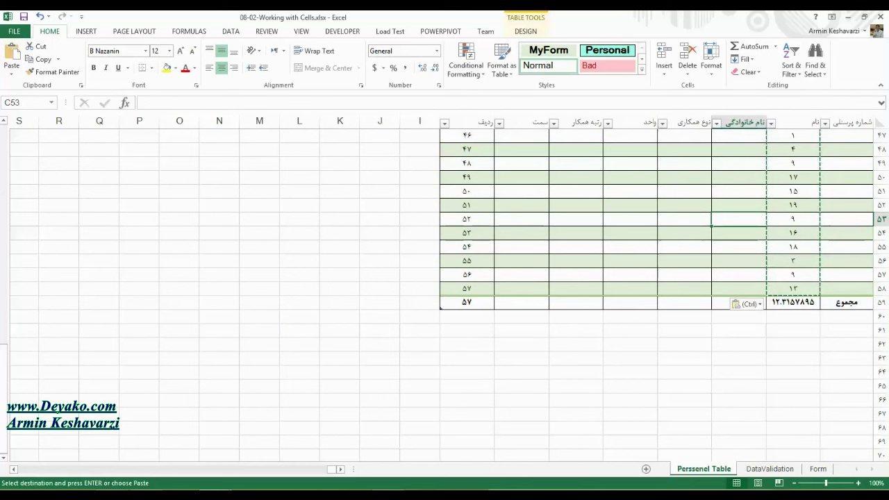
pyautogui.moveTo(6, 368); pyautogui.dragTo(5, 351)
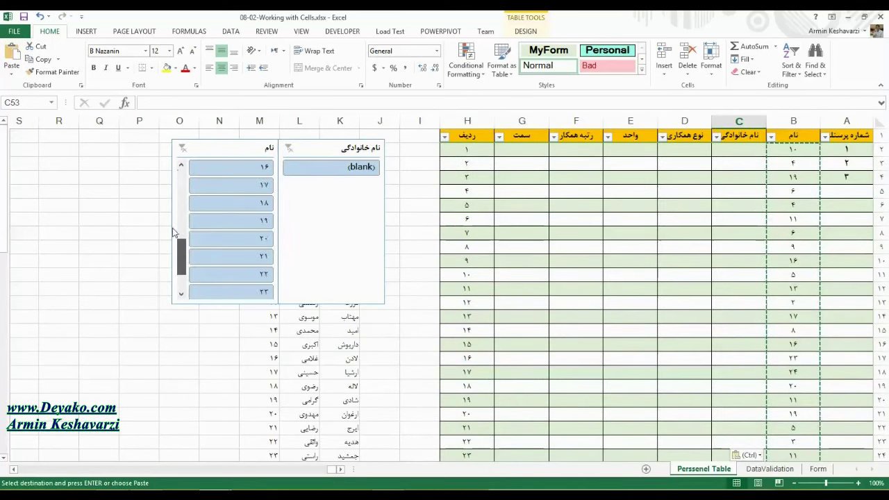
pyautogui.click(244, 170)
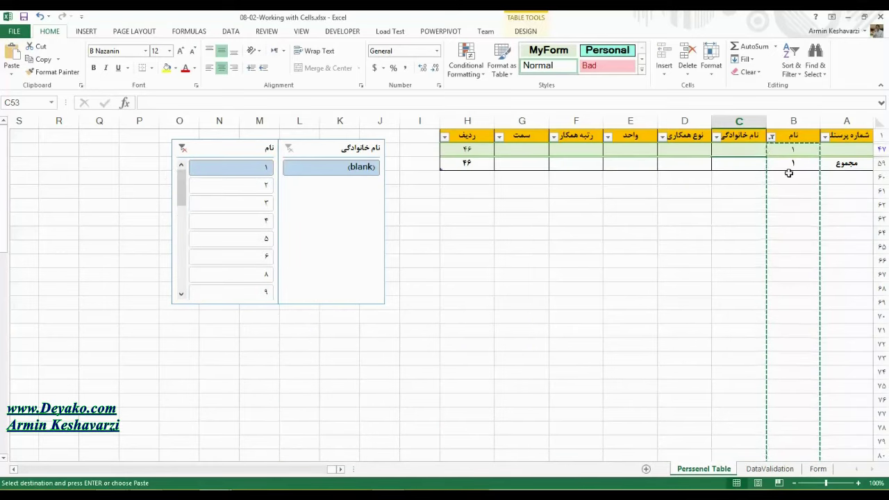
pyautogui.click(792, 163)
pyautogui.click(799, 152)
pyautogui.click(799, 177)
pyautogui.press('Escape')
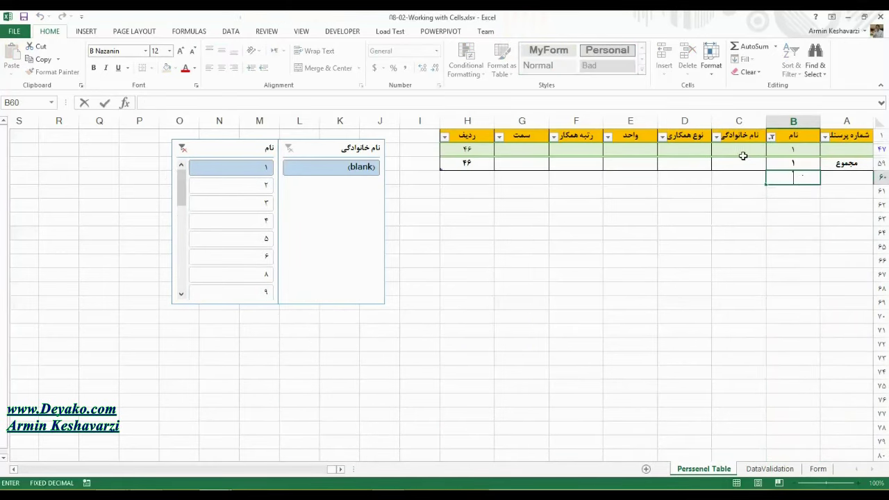
pyautogui.click(741, 153)
pyautogui.click(255, 185)
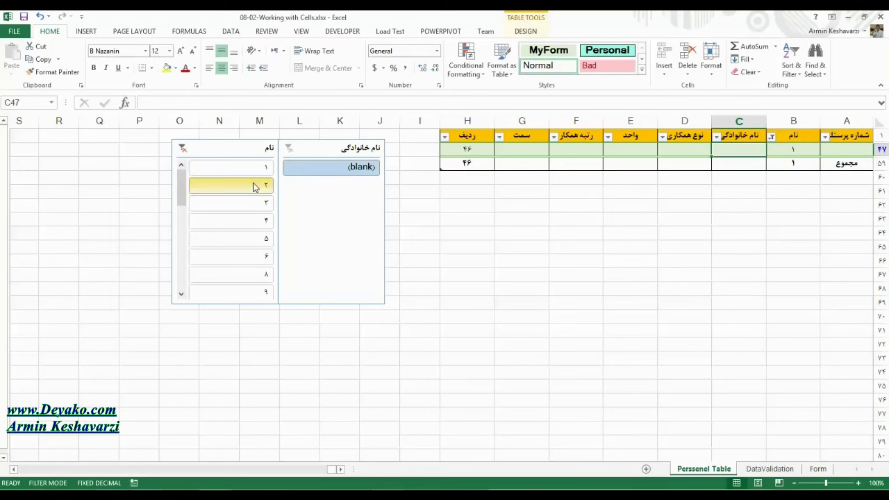
pyautogui.click(251, 210)
pyautogui.click(255, 189)
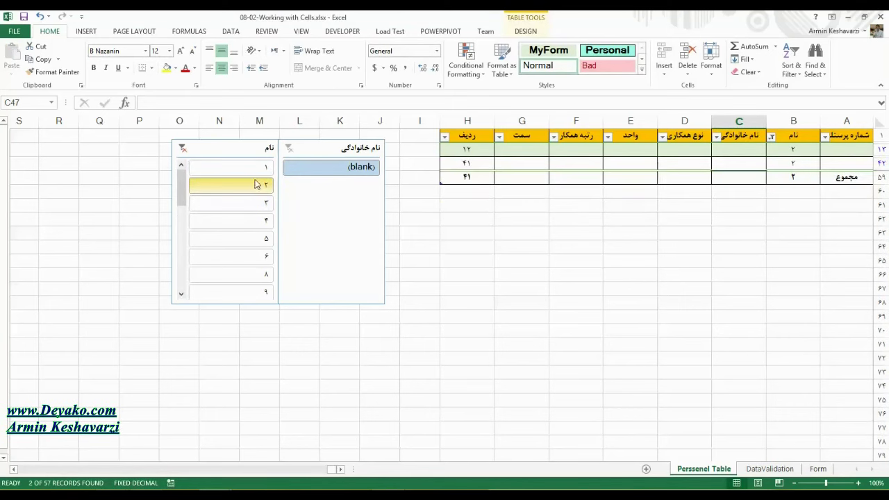
pyautogui.click(257, 171)
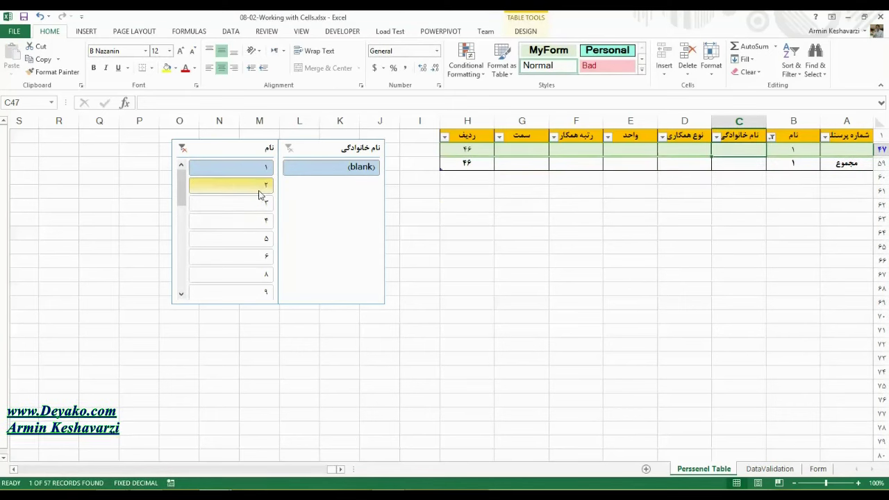
pyautogui.keyDown('ctrl'); pyautogui.click(260, 193); pyautogui.keyUp('ctrl')
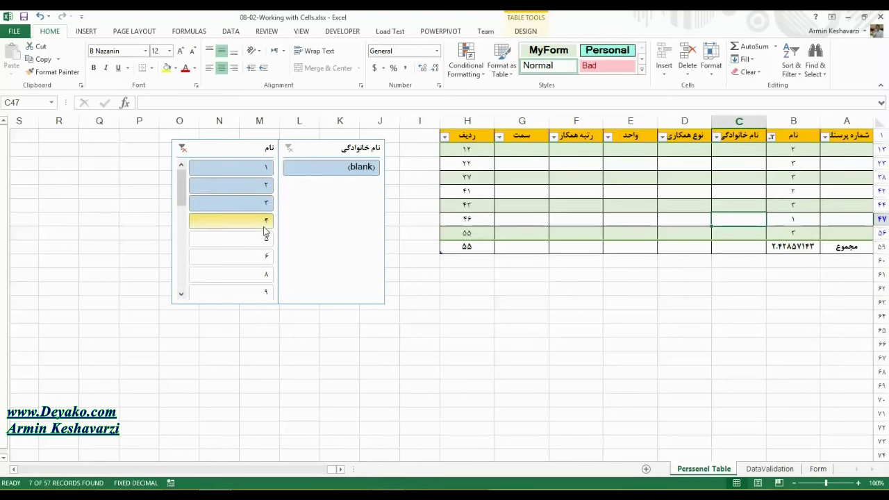
pyautogui.click(182, 148)
pyautogui.click(236, 144)
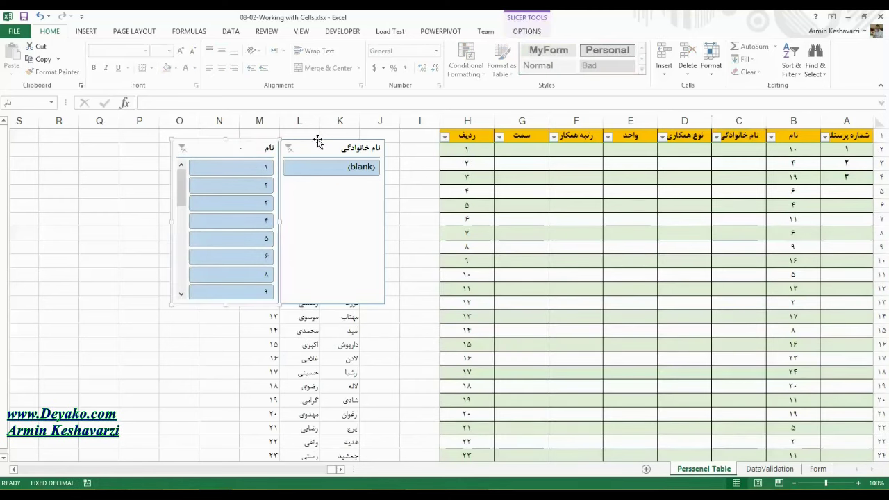
# Give the نام slicer the green Slicer Style Light 6, after trying yellow and orange styles.
pyautogui.click(288, 149)
pyautogui.click(267, 145)
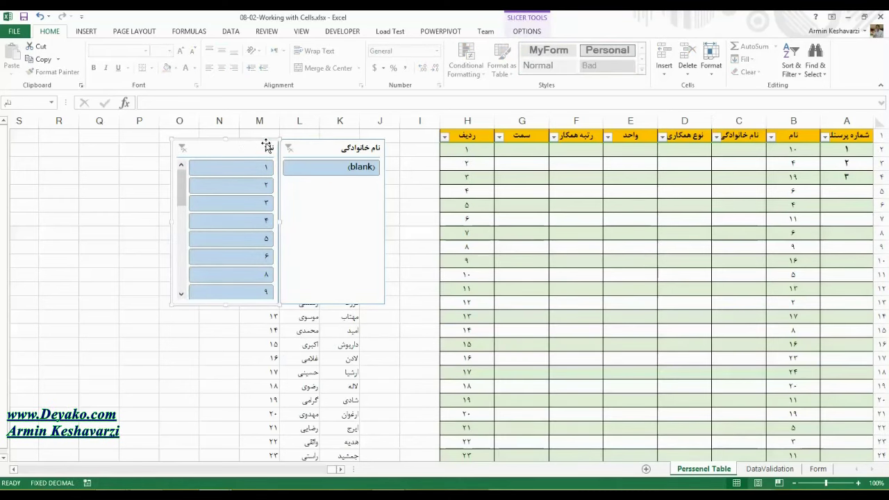
pyautogui.click(527, 32)
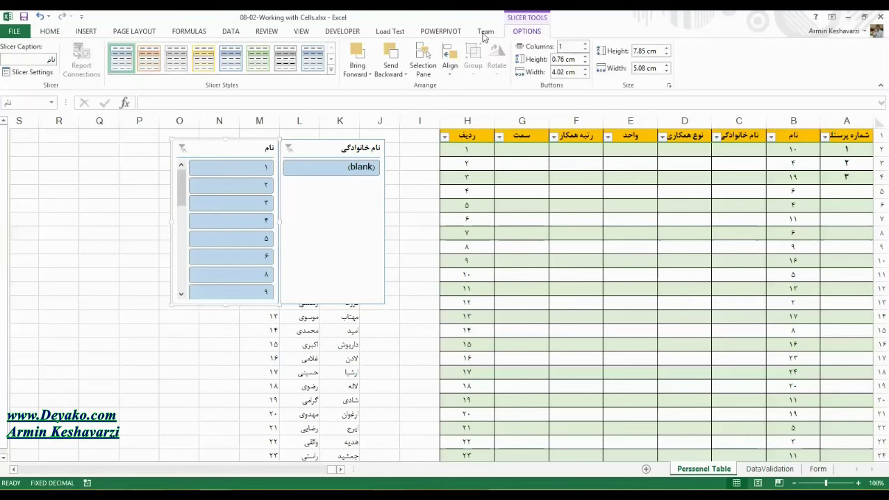
pyautogui.click(334, 75)
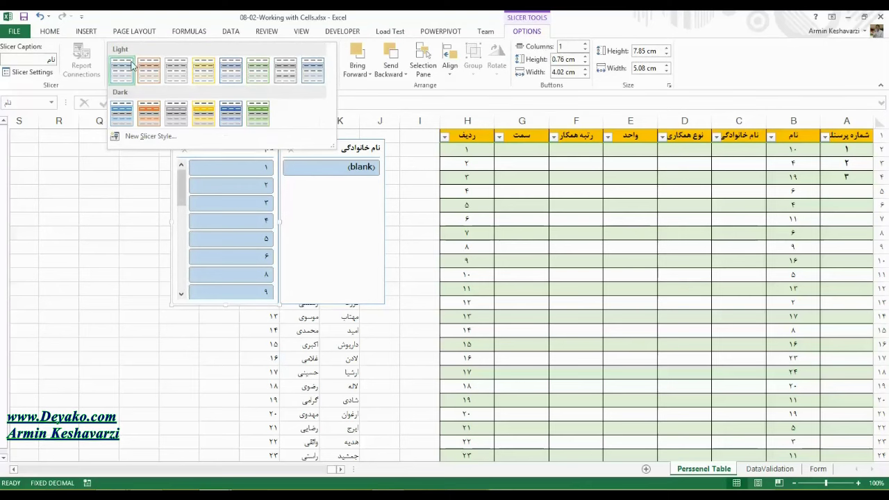
pyautogui.click(216, 68)
pyautogui.click(177, 59)
pyautogui.click(154, 62)
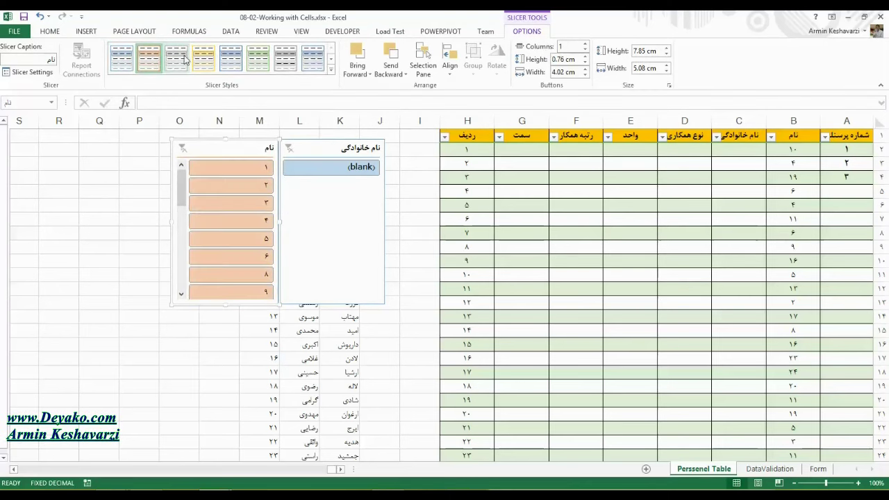
pyautogui.click(258, 60)
pyautogui.click(331, 70)
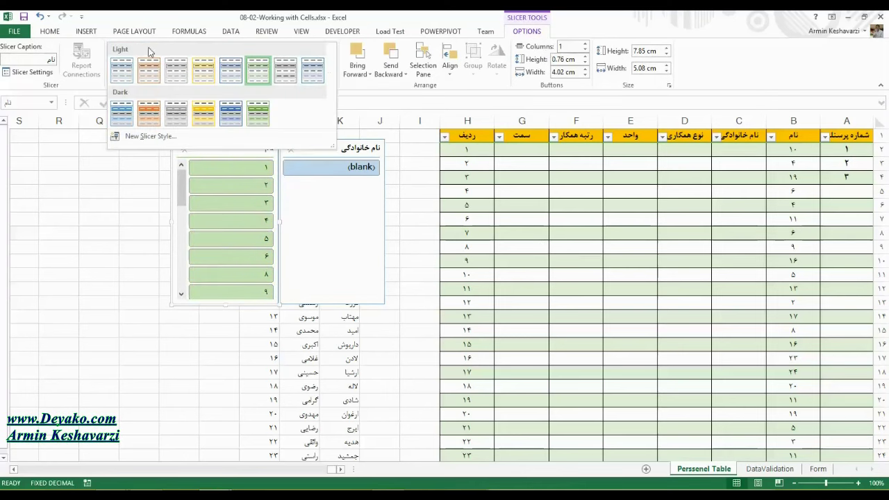
# Open the New and Duplicate Slicer Style dialogs for the green style, cancelling both.
pyautogui.click(138, 137)
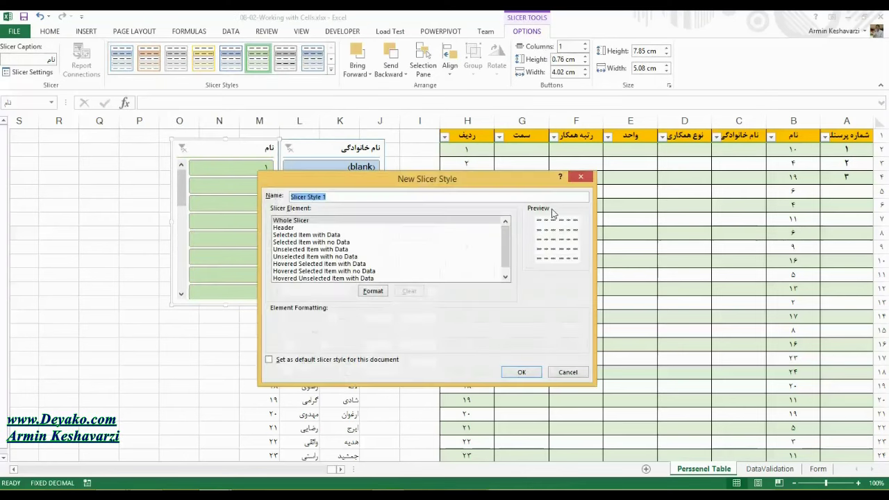
pyautogui.click(580, 372)
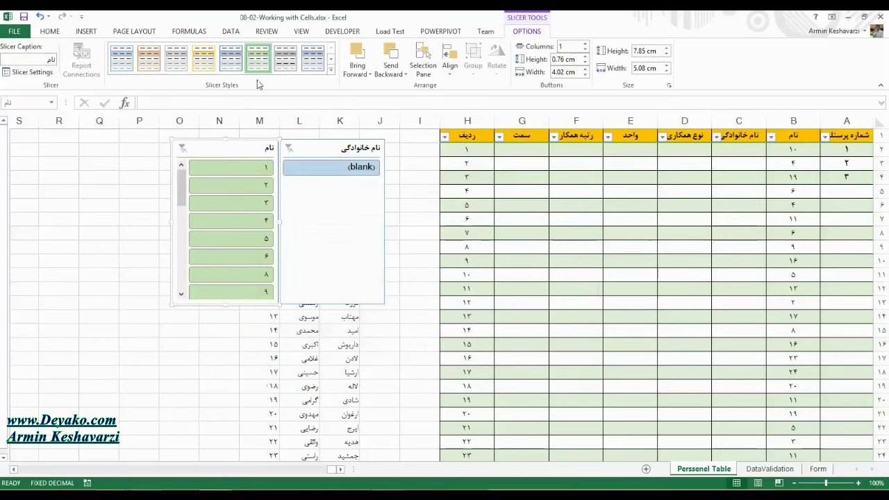
pyautogui.rightClick(262, 64)
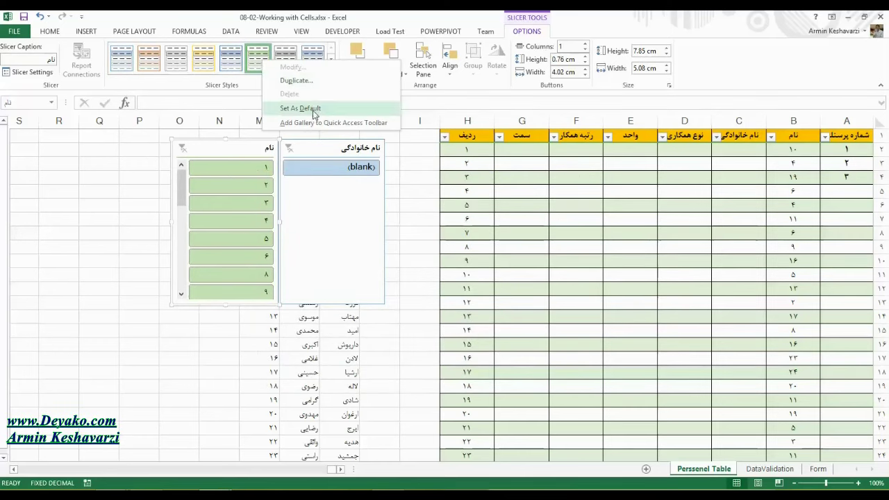
pyautogui.click(316, 81)
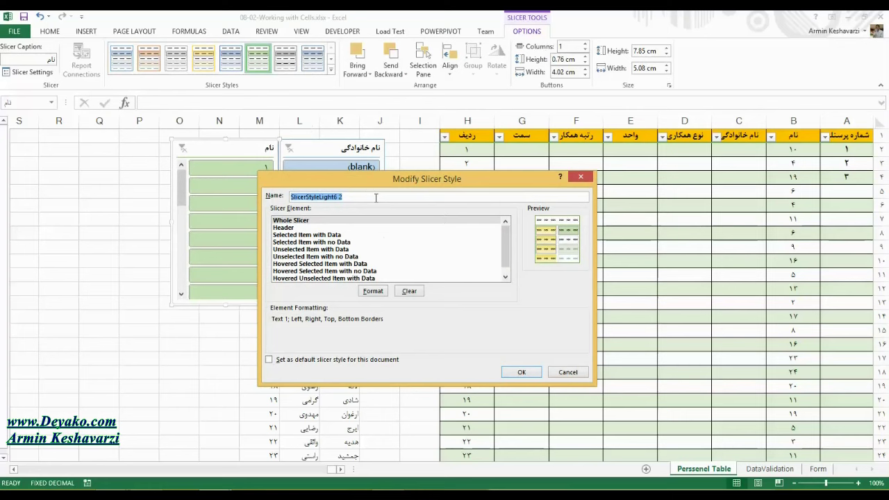
pyautogui.click(568, 373)
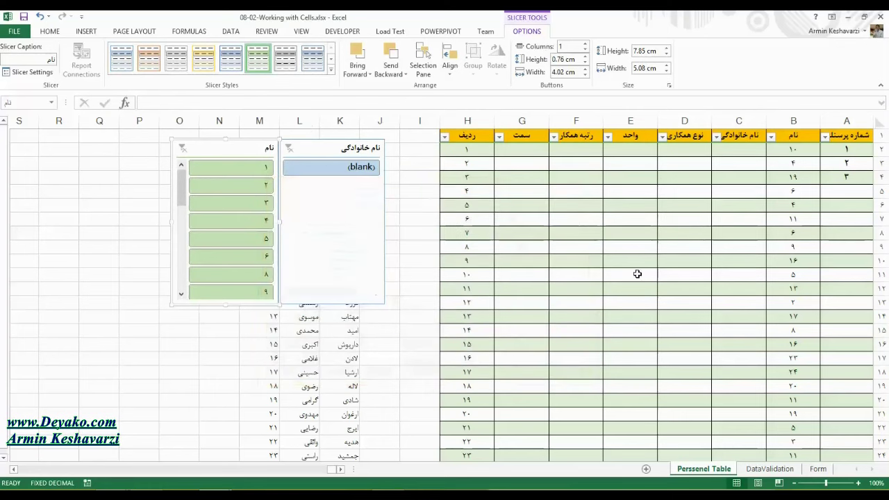
pyautogui.click(624, 206)
# Slide the name slicer partly under the family-name slicer.
pyautogui.click(522, 31)
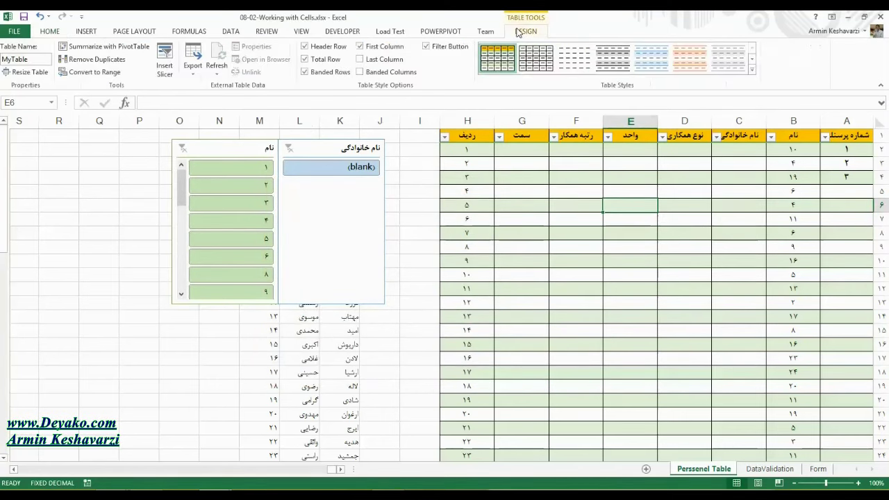
pyautogui.click(225, 145)
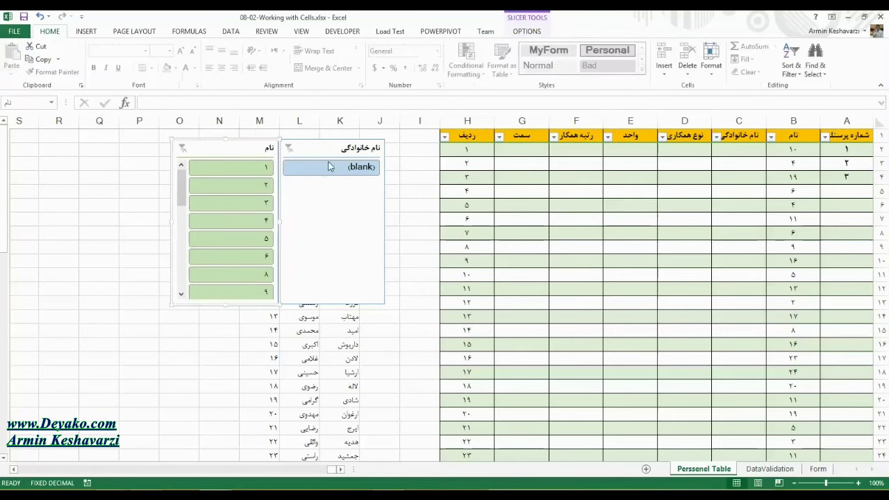
pyautogui.click(534, 32)
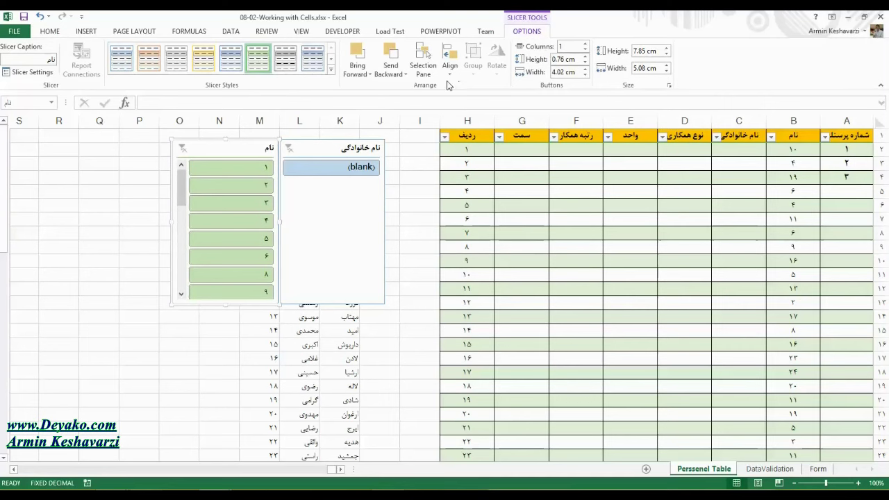
pyautogui.moveTo(251, 145); pyautogui.dragTo(266, 144)
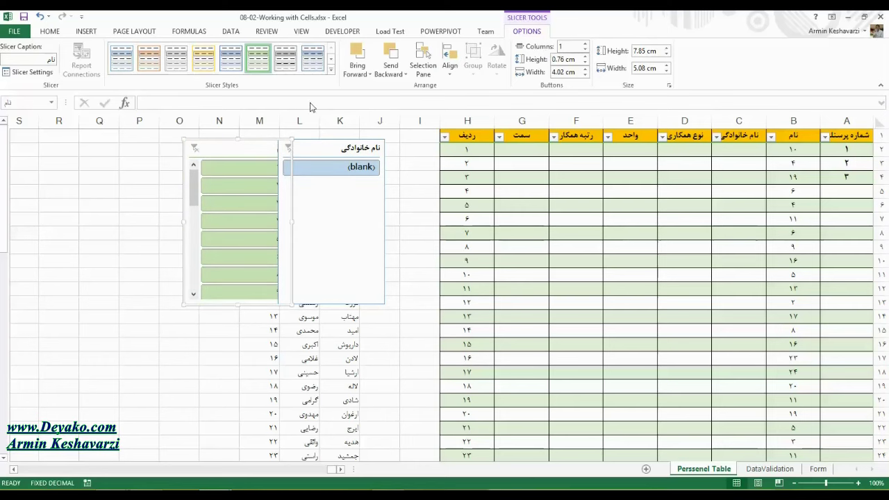
# Bring the name slicer to the front, then move it back beside the family-name slicer.
pyautogui.click(357, 60)
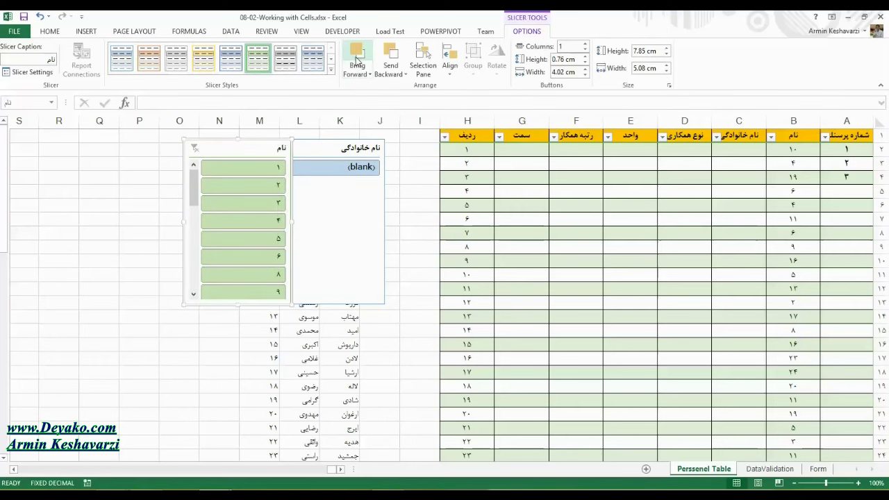
pyautogui.click(387, 57)
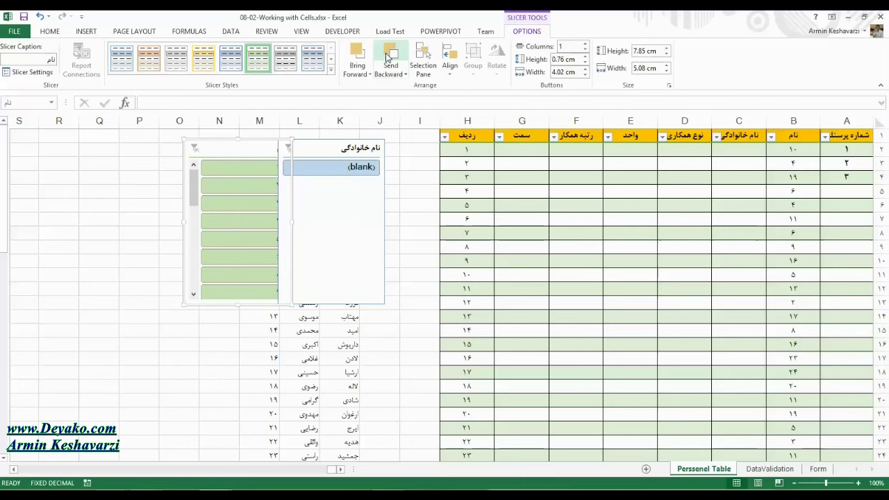
pyautogui.click(360, 73)
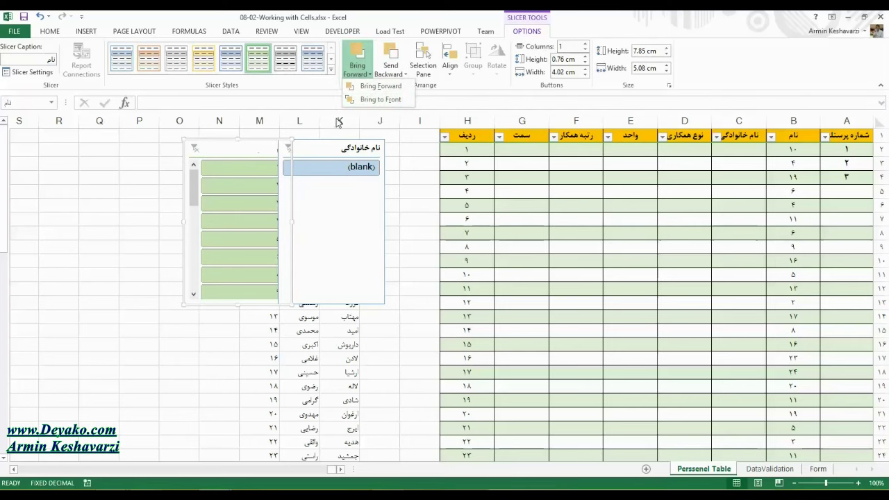
pyautogui.click(371, 100)
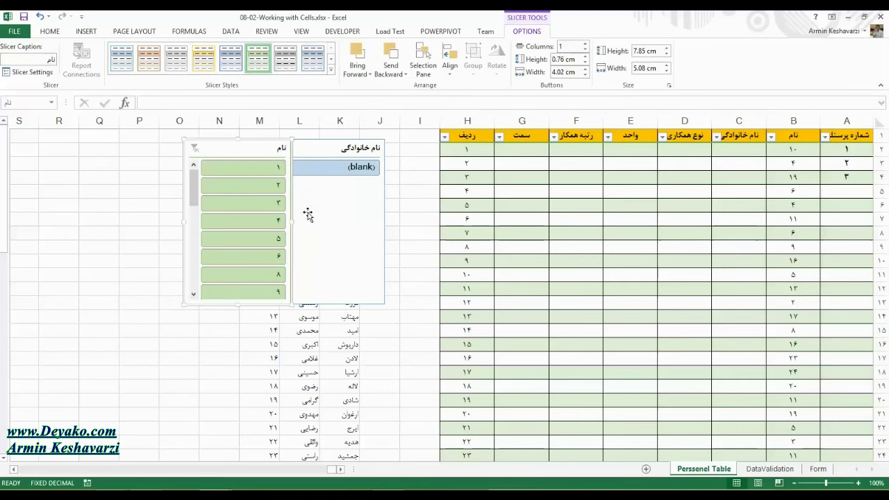
pyautogui.moveTo(257, 149); pyautogui.dragTo(233, 141)
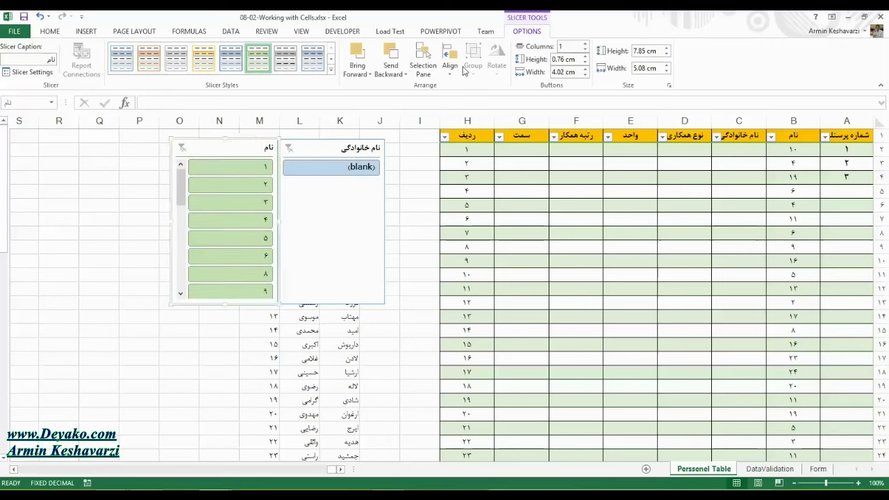
# Select both slicers and align their top edges.
pyautogui.click(451, 68)
pyautogui.click(379, 234)
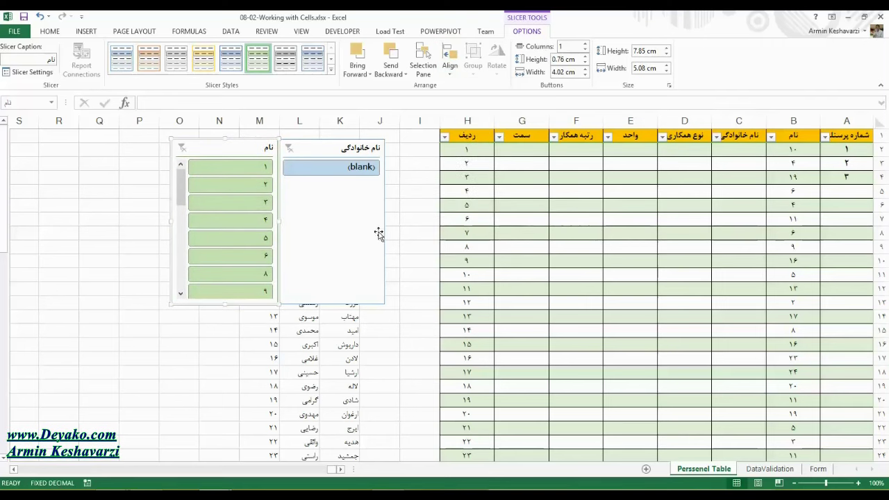
pyautogui.keyDown('ctrl'); pyautogui.click(343, 205); pyautogui.keyUp('ctrl')
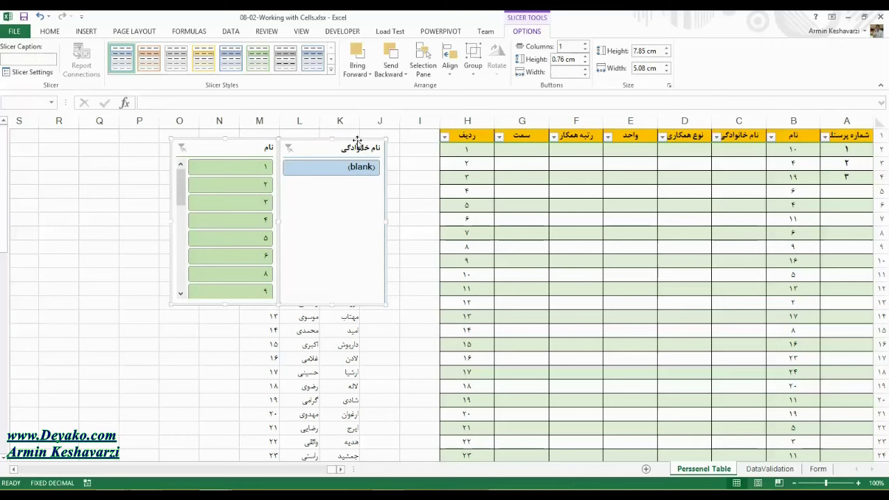
pyautogui.click(451, 68)
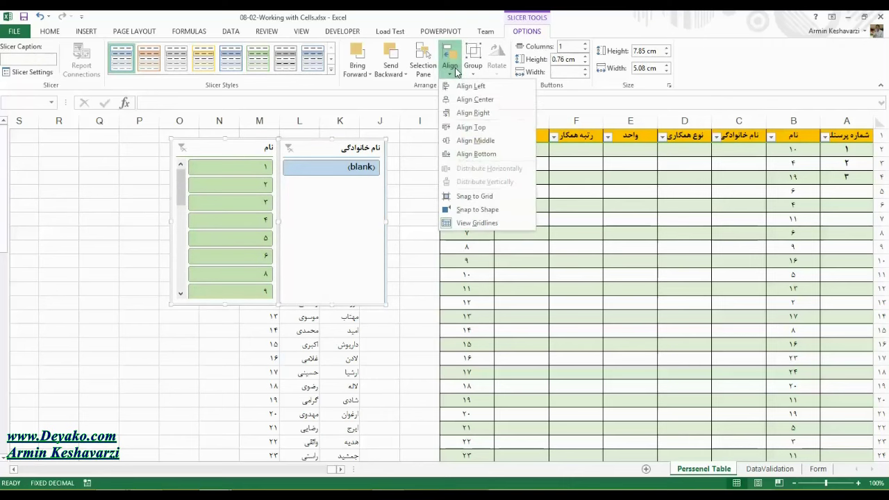
pyautogui.click(508, 129)
pyautogui.click(412, 177)
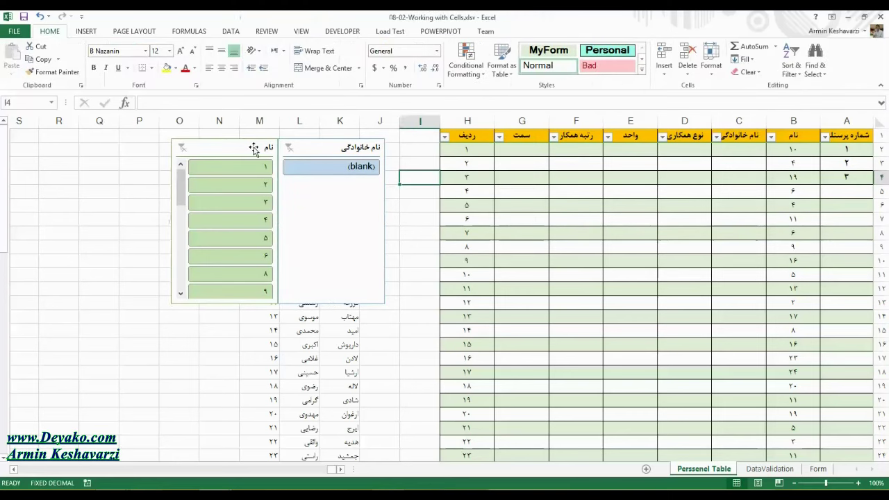
# Try Align Center on the slicers, then undo it.
pyautogui.click(311, 154)
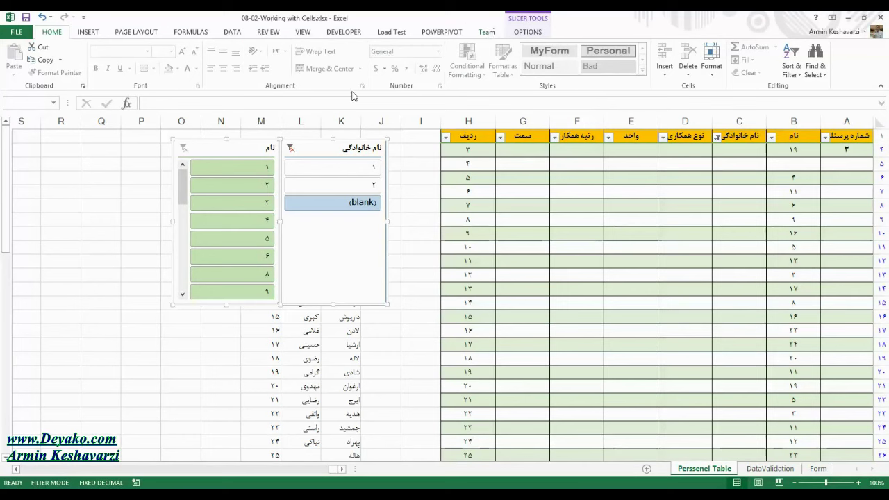
pyautogui.click(532, 33)
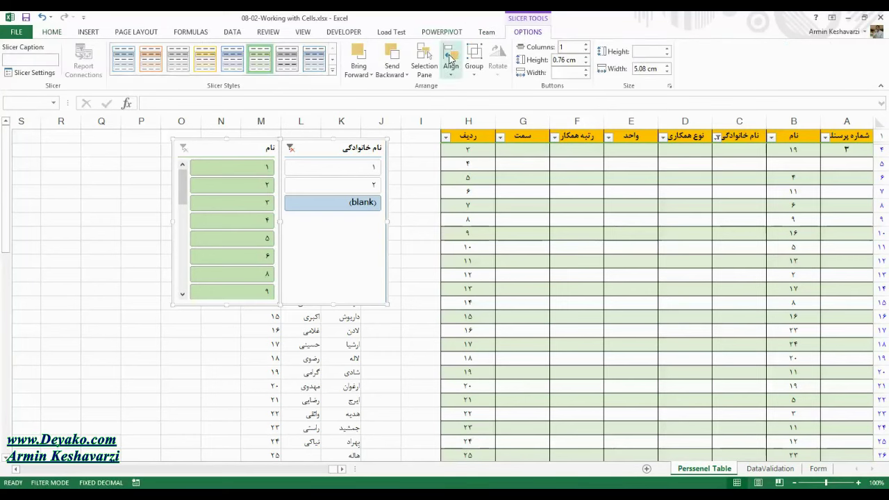
pyautogui.click(451, 61)
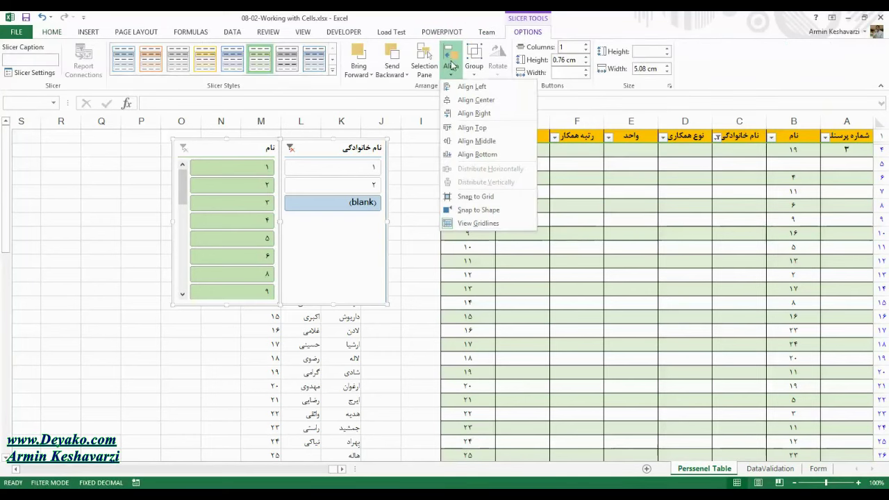
pyautogui.click(503, 146)
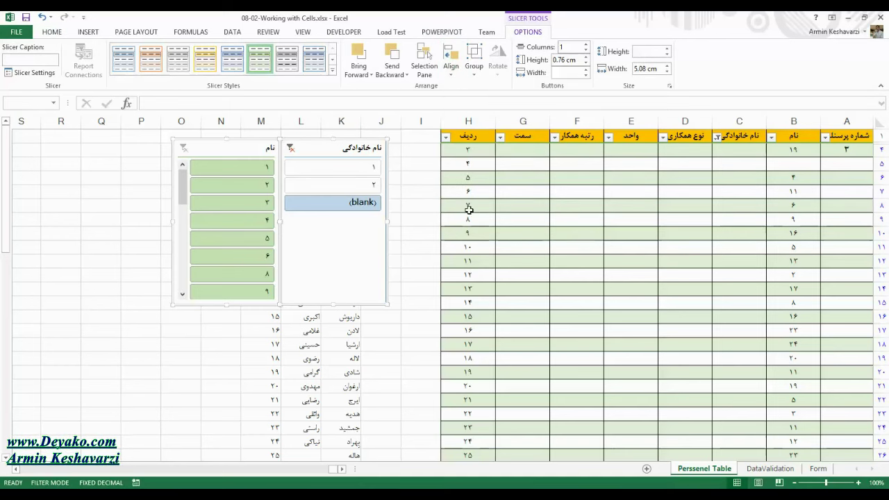
pyautogui.click(451, 64)
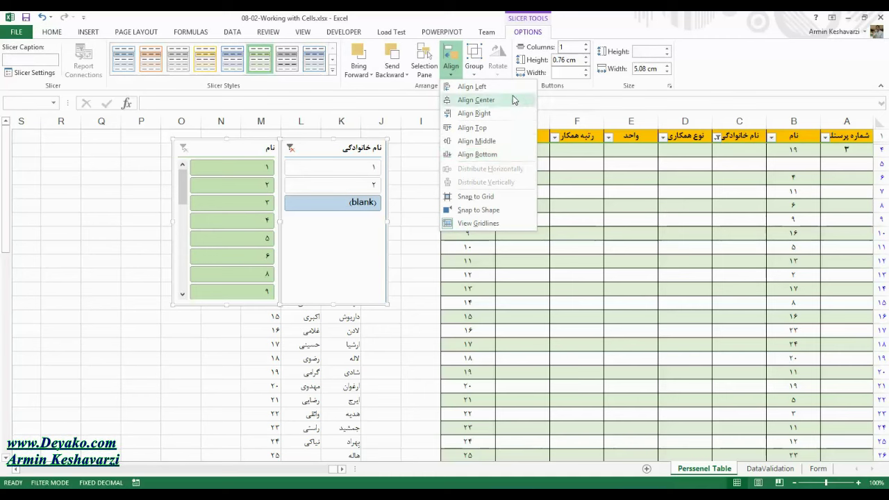
pyautogui.click(513, 100)
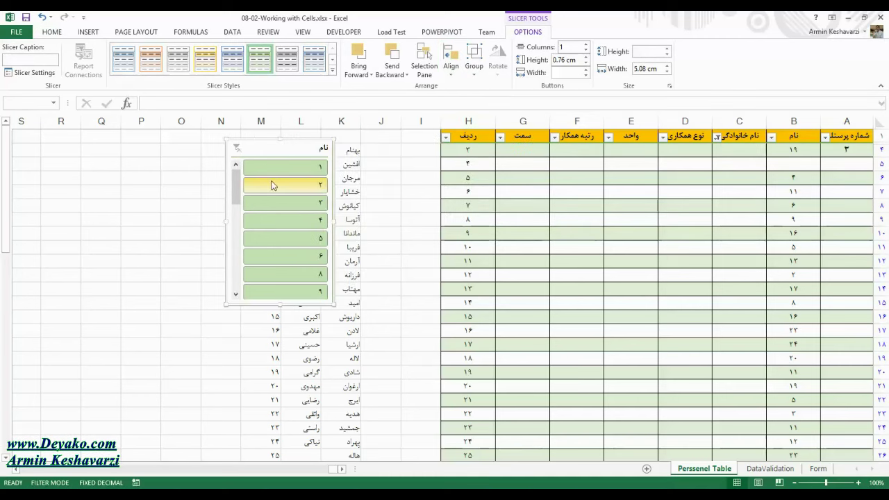
pyautogui.hotkey('ctrl', 'z')
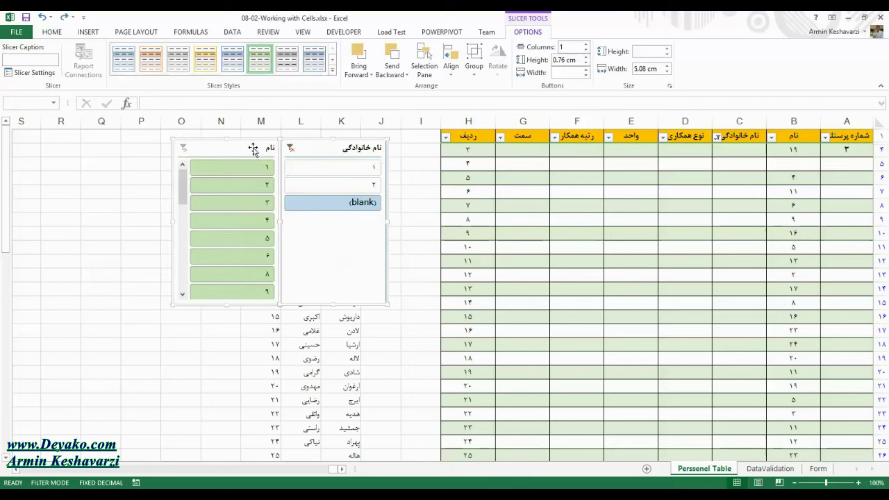
# Move the name slicer below the family-name slicer and back to its left.
pyautogui.click(90, 143)
pyautogui.moveTo(223, 147)
pyautogui.mouseDown()
pyautogui.moveTo(331, 319)
pyautogui.moveTo(335, 304)
pyautogui.mouseUp()
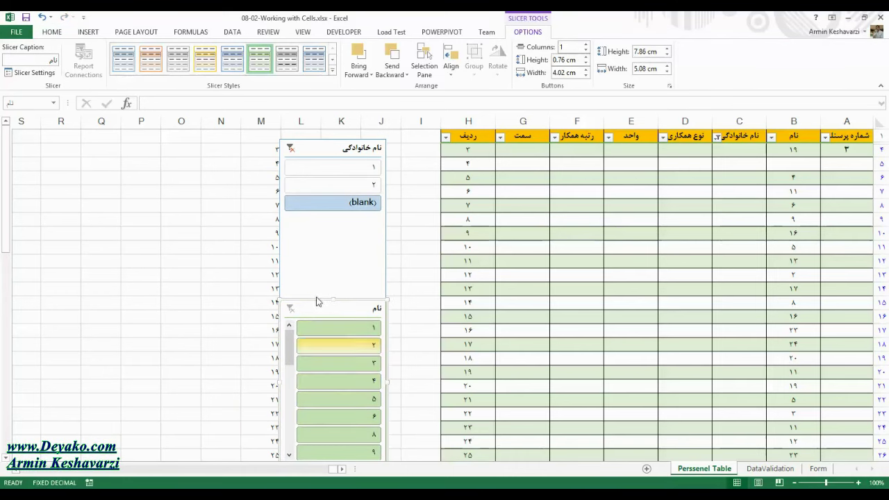
pyautogui.moveTo(359, 307); pyautogui.dragTo(257, 140)
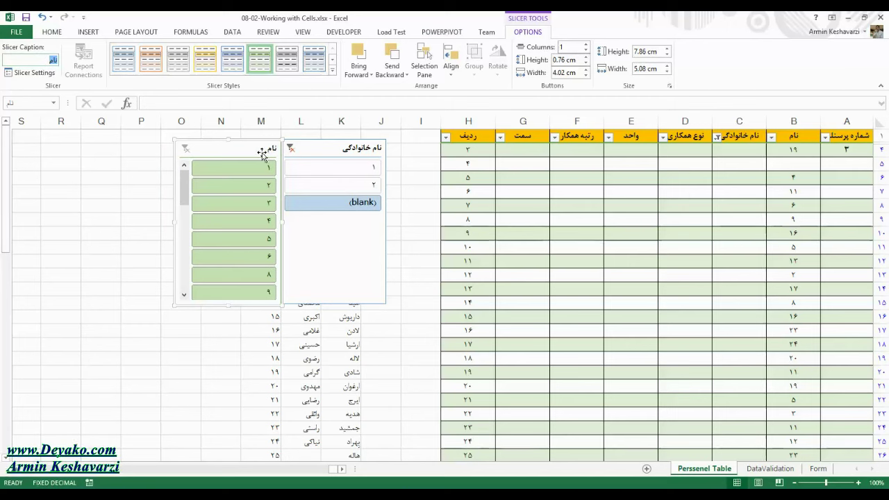
pyautogui.click(32, 73)
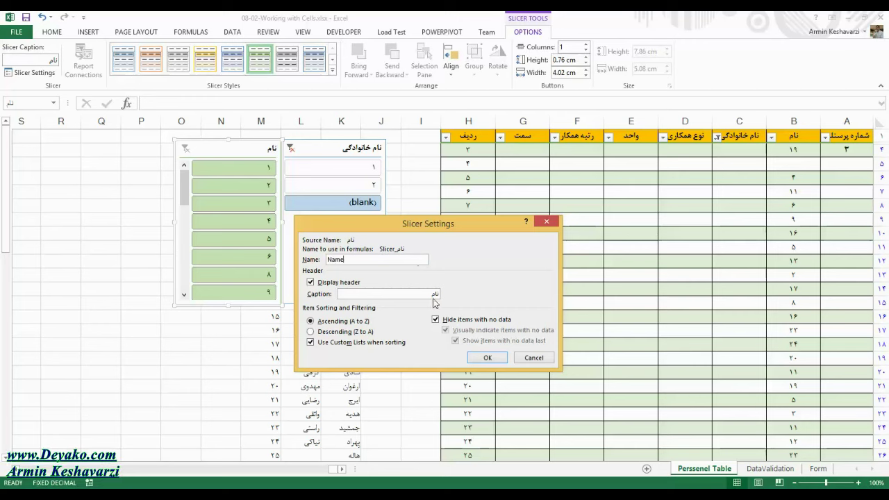
pyautogui.click(486, 357)
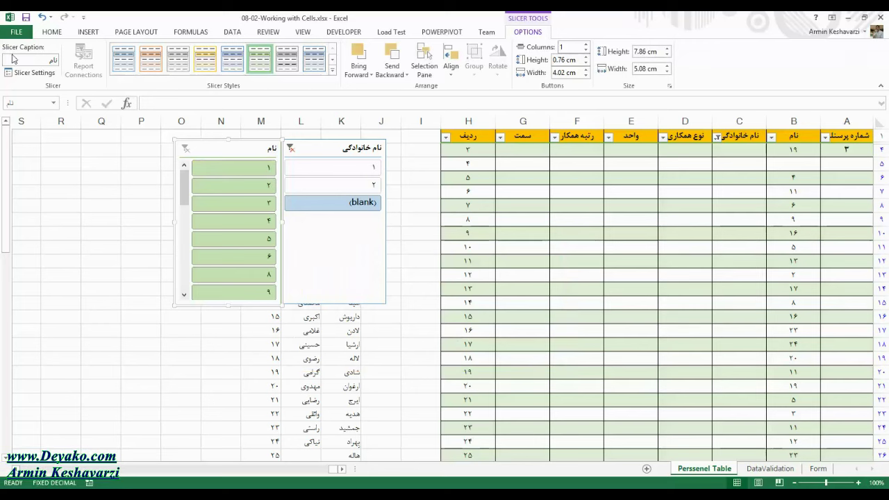
pyautogui.click(29, 73)
pyautogui.write('Name')
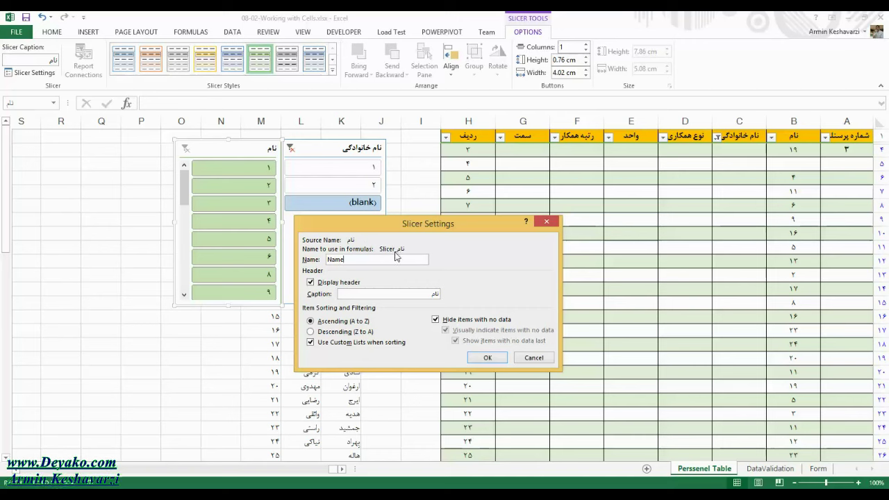
pyautogui.click(478, 355)
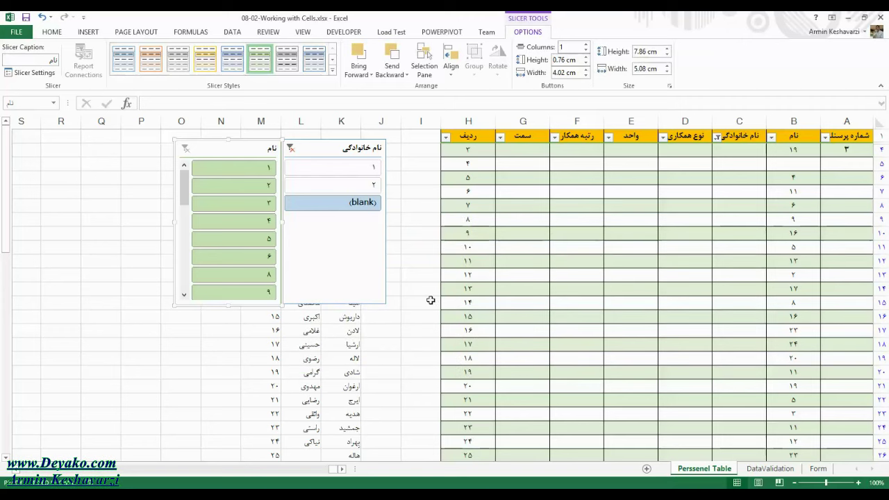
# Lay out the name slicer's buttons in 3 columns with shorter, narrower buttons.
pyautogui.click(345, 149)
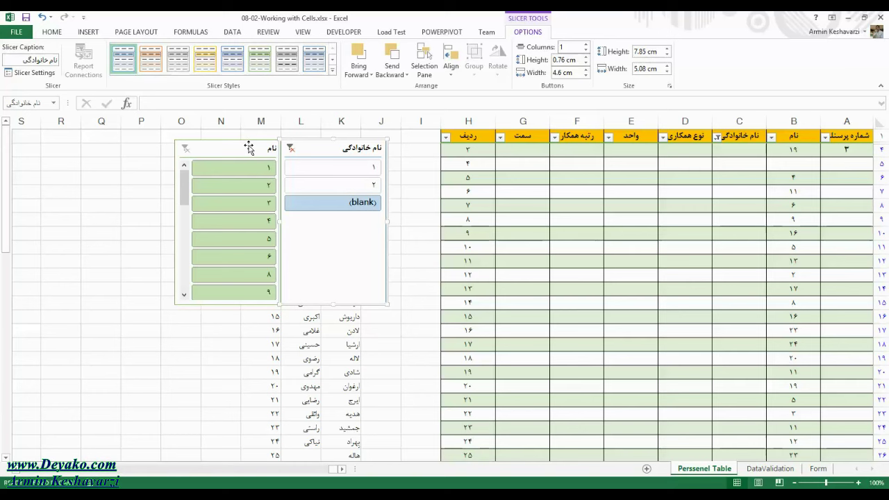
pyautogui.click(248, 145)
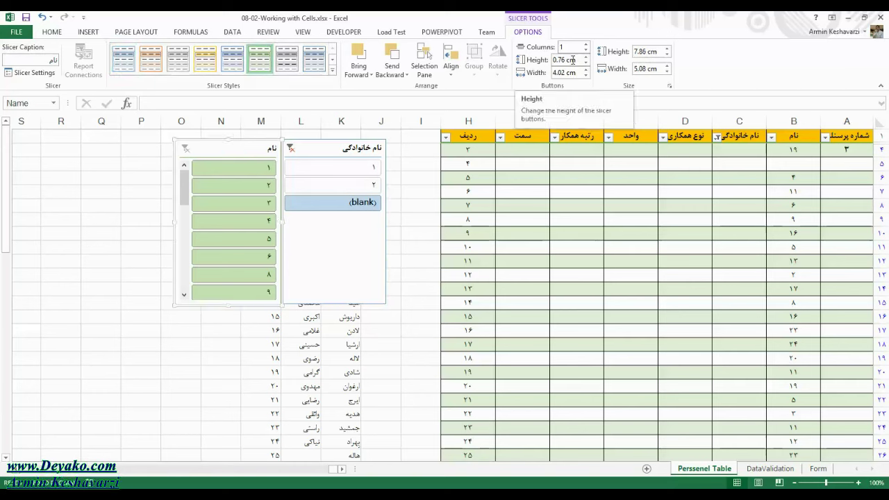
pyautogui.click(586, 77)
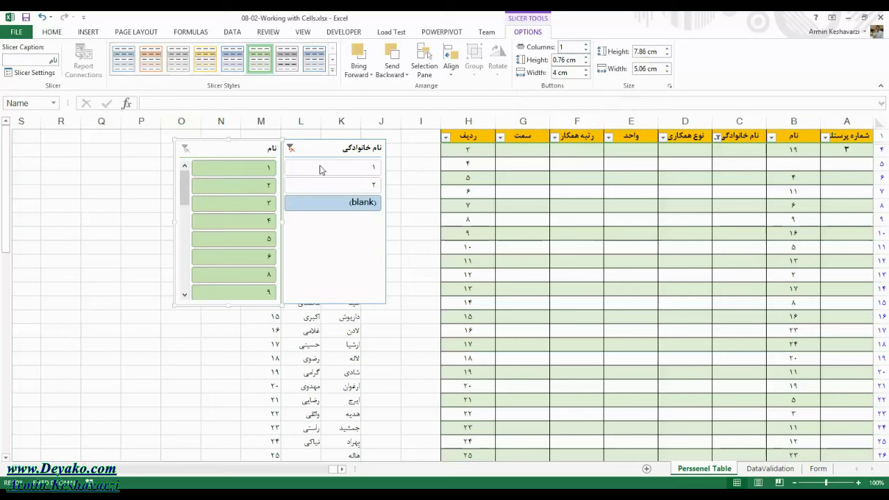
pyautogui.click(586, 43)
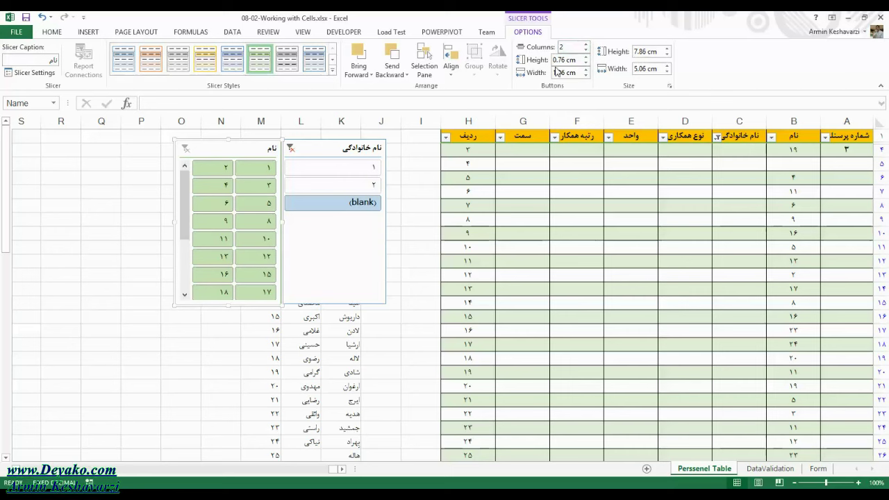
pyautogui.click(585, 43)
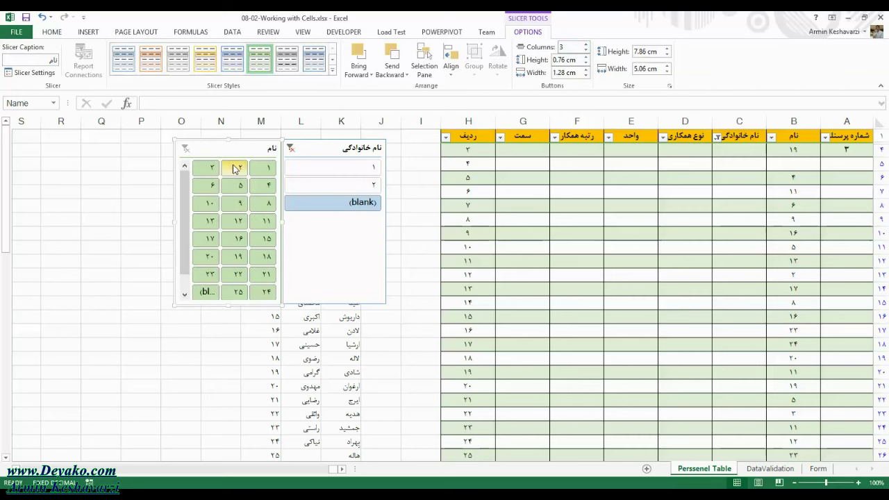
pyautogui.click(588, 56)
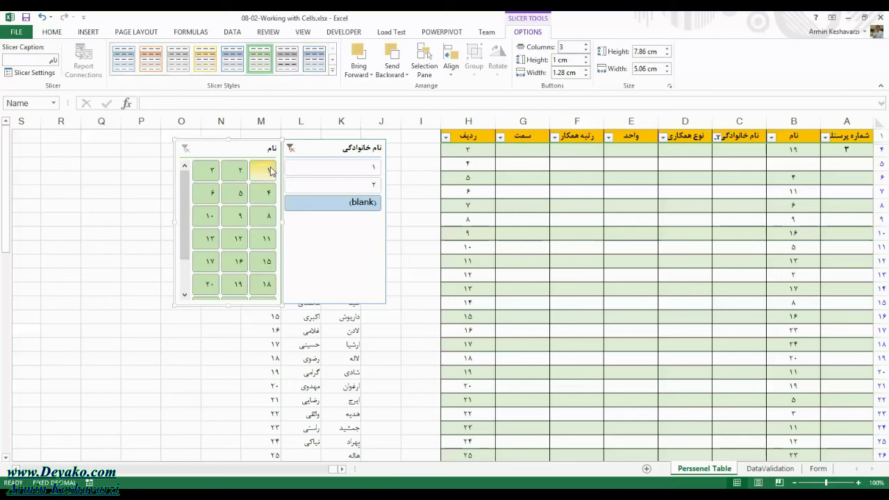
pyautogui.click(585, 63)
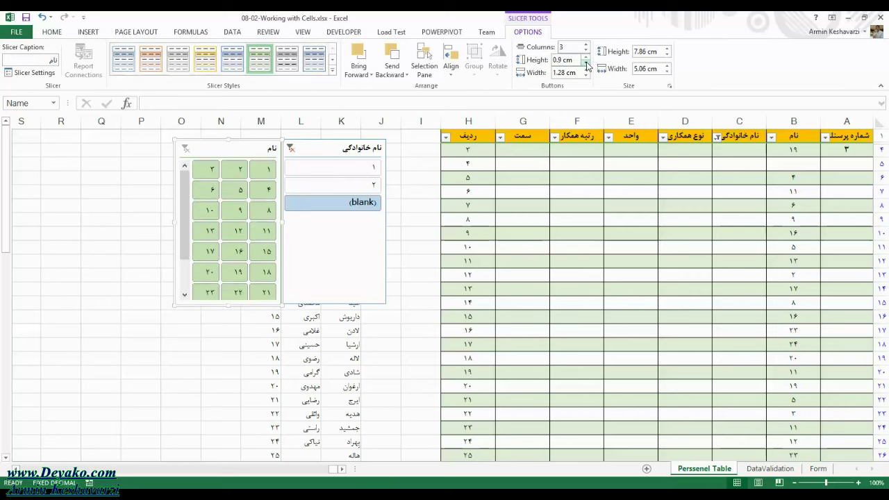
pyautogui.click(586, 63)
pyautogui.click(586, 64)
pyautogui.click(587, 75)
pyautogui.click(587, 74)
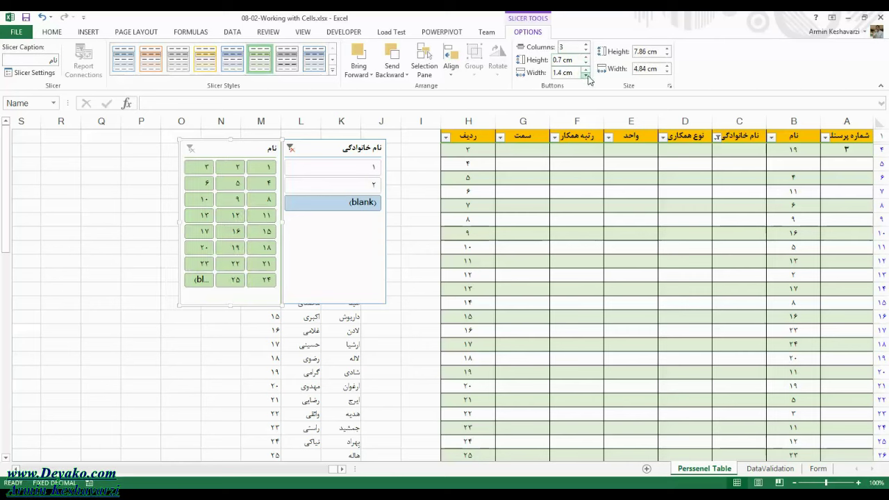
pyautogui.click(587, 75)
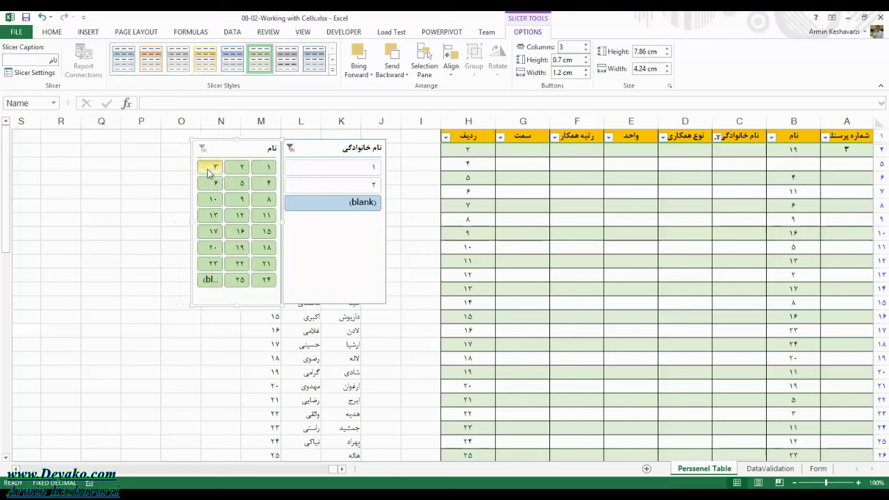
# Resize the name slicer to 5 cm wide and 7.4 cm tall.
pyautogui.click(668, 66)
pyautogui.click(668, 66)
pyautogui.click(668, 66)
pyautogui.click(667, 66)
pyautogui.click(668, 66)
pyautogui.click(668, 66)
pyautogui.click(667, 54)
pyautogui.click(667, 54)
pyautogui.click(667, 54)
pyautogui.click(667, 55)
pyautogui.click(667, 54)
pyautogui.click(667, 54)
pyautogui.click(667, 54)
pyautogui.click(667, 48)
pyautogui.click(667, 49)
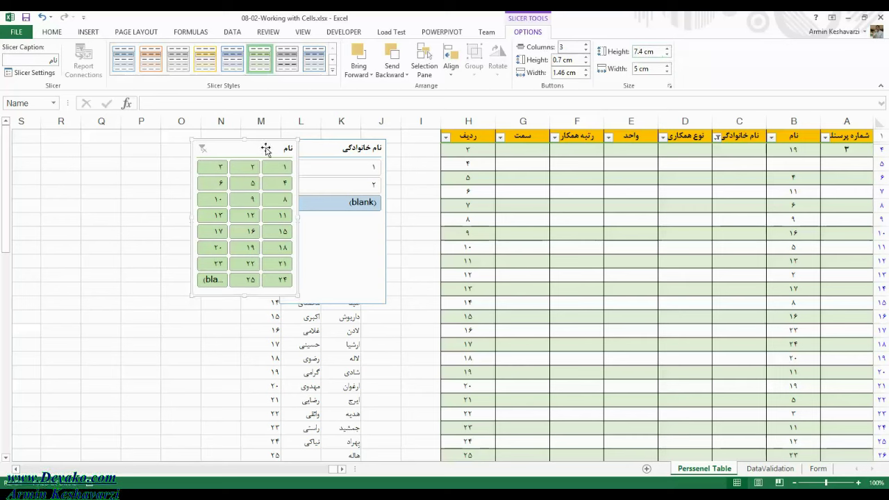
# Shorten the family-name slicer to match the name slicer's height.
pyautogui.moveTo(278, 143)
pyautogui.mouseDown()
pyautogui.moveTo(255, 142)
pyautogui.moveTo(264, 142)
pyautogui.mouseUp()
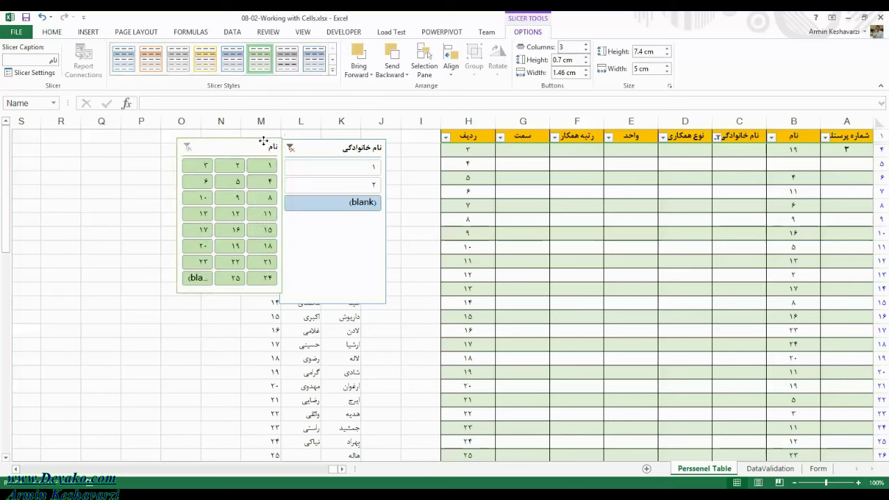
pyautogui.click(327, 264)
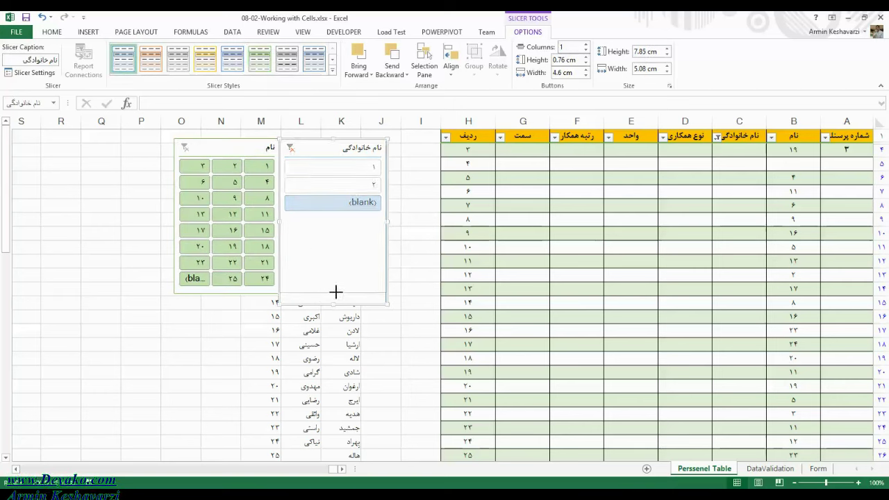
pyautogui.moveTo(335, 293); pyautogui.dragTo(336, 292)
pyautogui.click(435, 248)
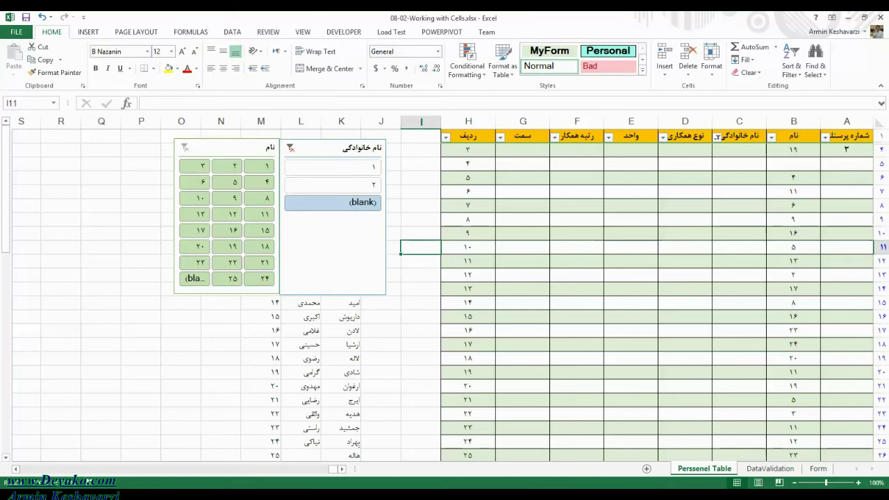
# In the Personnel-Management workbook, clear the Day and Month slicer filters on DataTable.
pyautogui.click(287, 454)
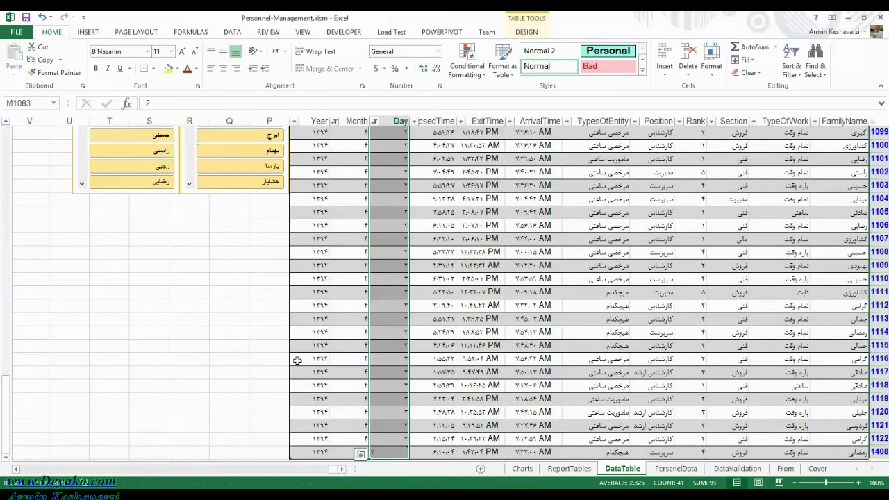
pyautogui.scroll(5, 5, 278)
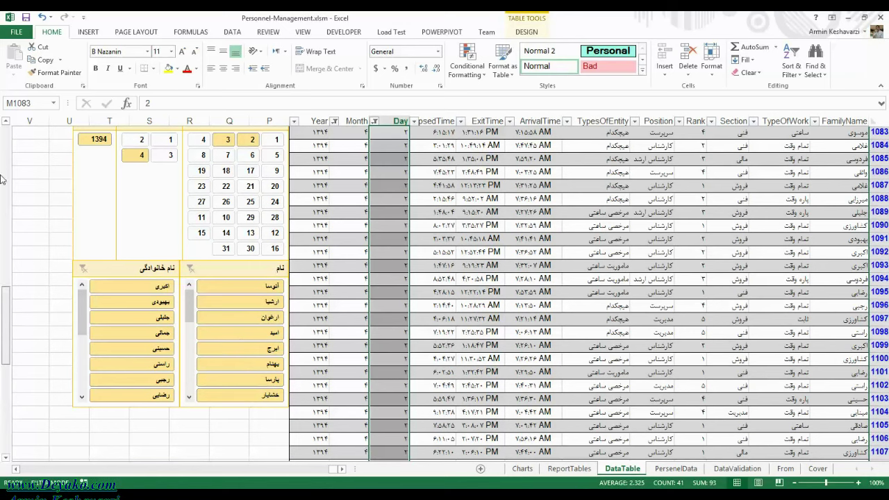
pyautogui.moveTo(4, 389); pyautogui.dragTo(5, 132)
pyautogui.click(194, 136)
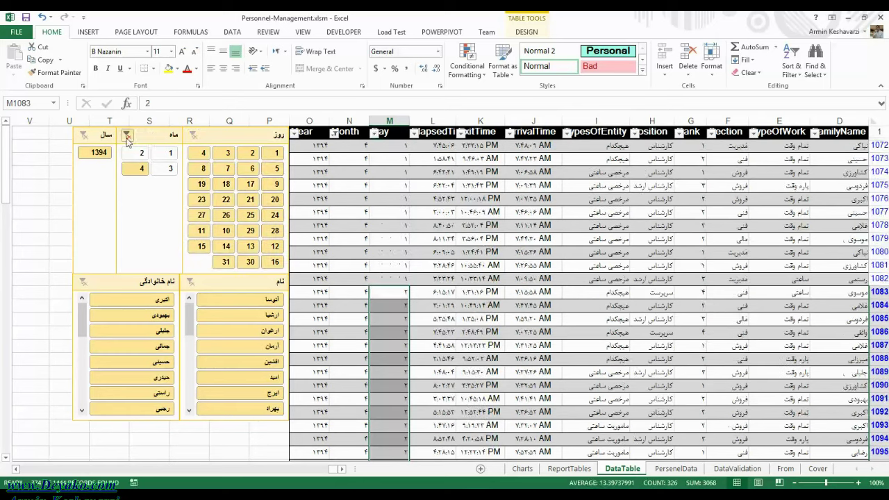
pyautogui.click(127, 135)
pyautogui.click(718, 187)
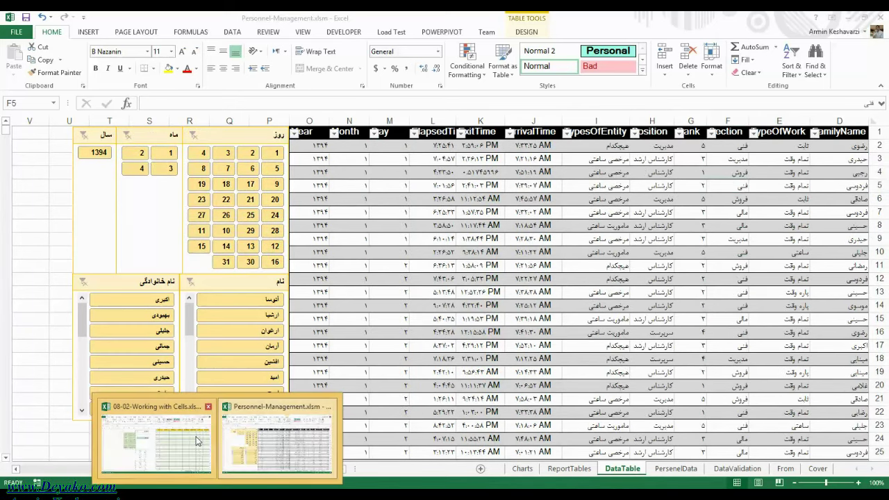
pyautogui.click(156, 437)
pyautogui.click(344, 282)
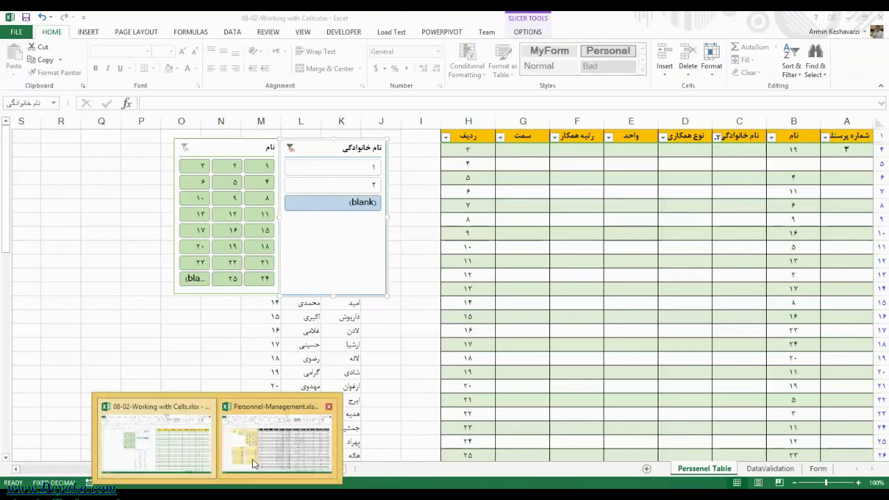
pyautogui.click(253, 455)
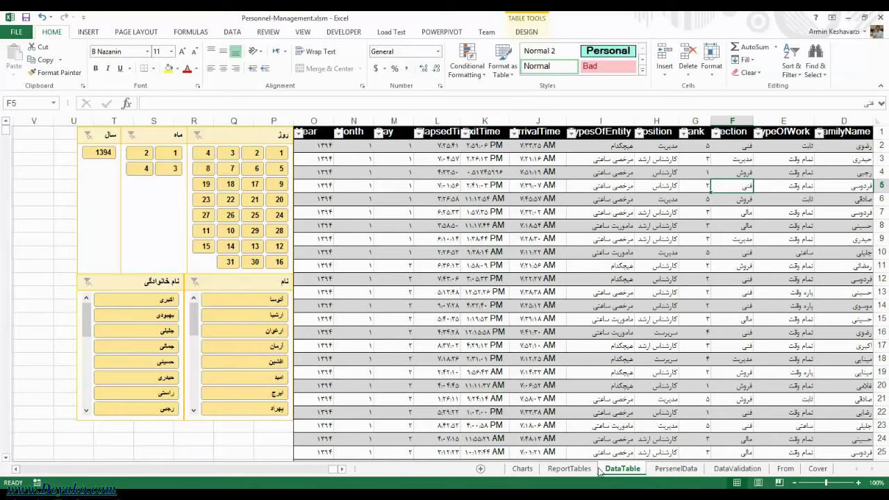
# Check the ReportTables pivot reports for months 1 and 2, leaving them on month 4.
pyautogui.click(569, 469)
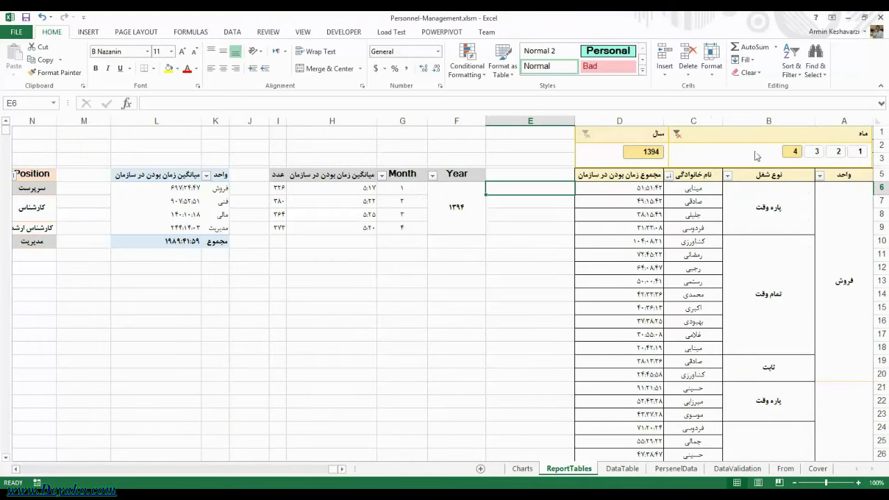
pyautogui.click(859, 150)
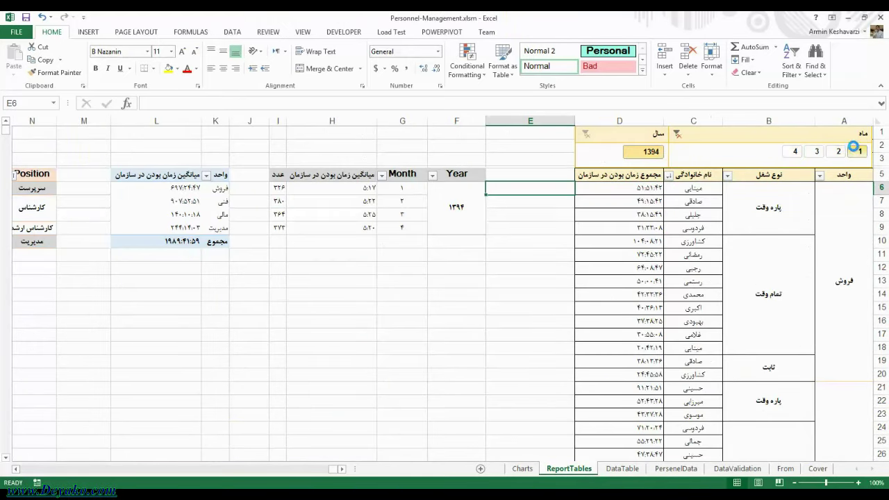
pyautogui.click(831, 151)
pyautogui.click(795, 152)
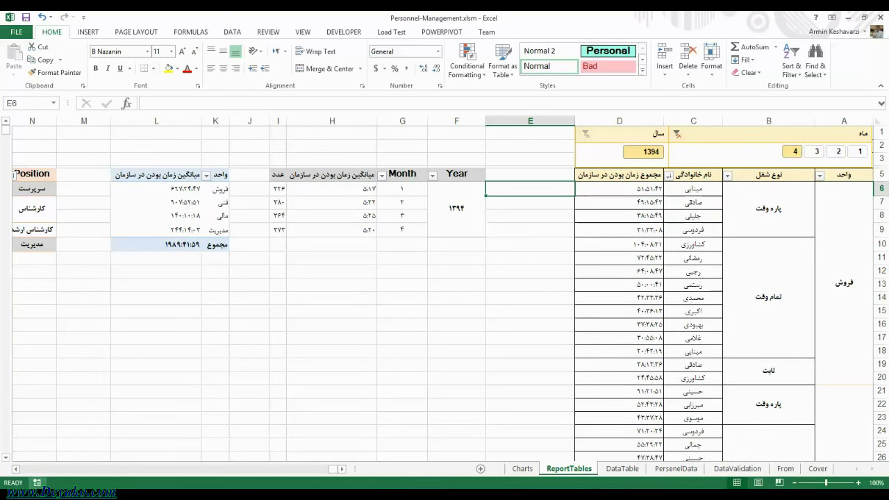
pyautogui.click(15, 469)
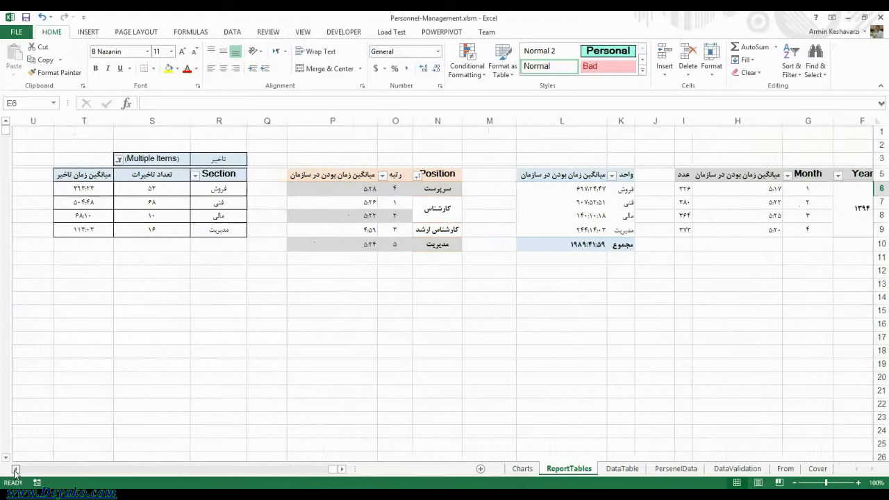
pyautogui.click(342, 469)
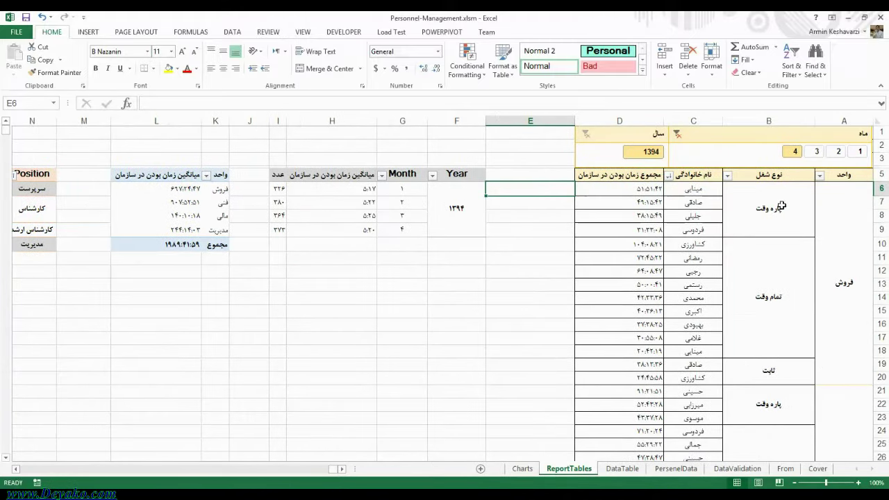
pyautogui.click(839, 152)
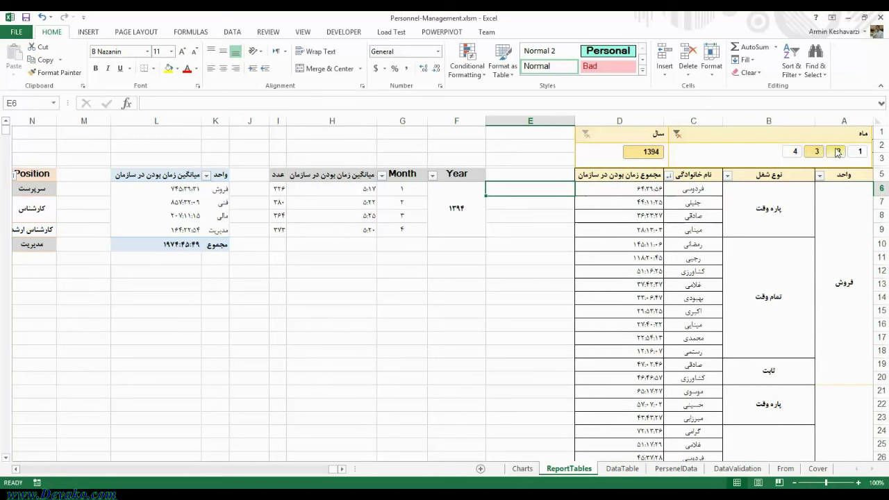
pyautogui.click(860, 151)
pyautogui.click(796, 152)
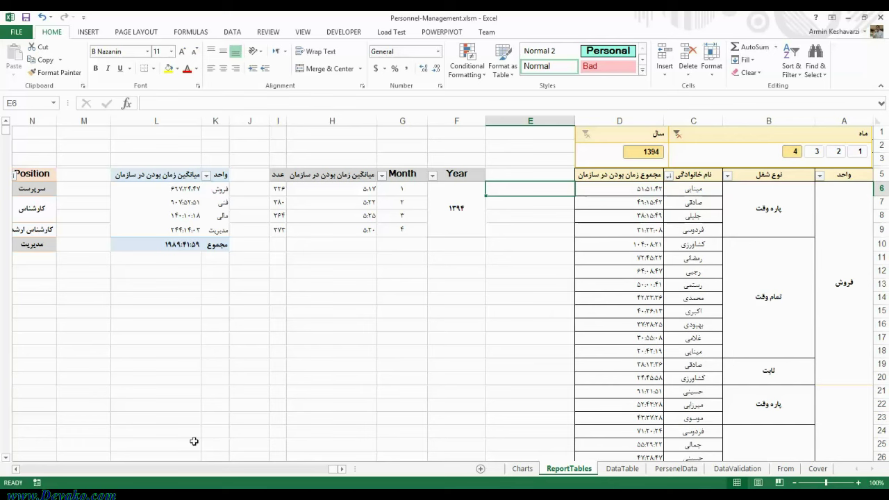
# Switch back to the Working with Cells workbook from the taskbar preview.
pyautogui.click(217, 494)
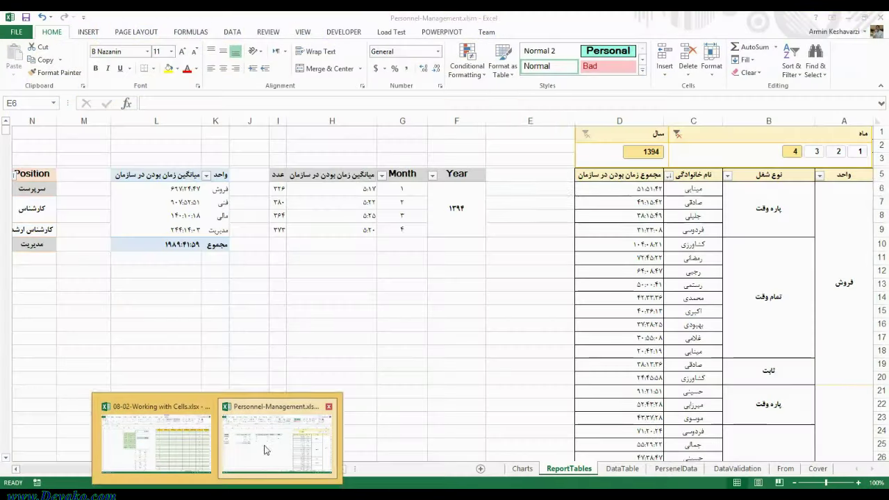
pyautogui.click(264, 445)
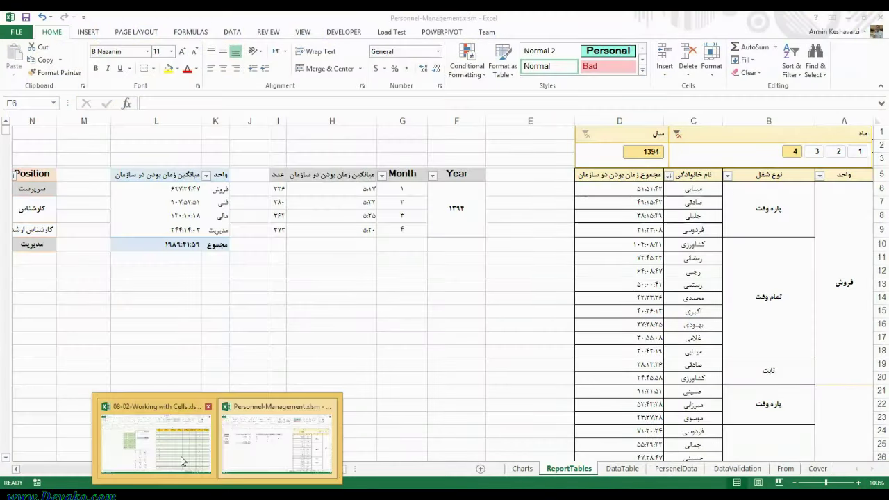
pyautogui.click(158, 407)
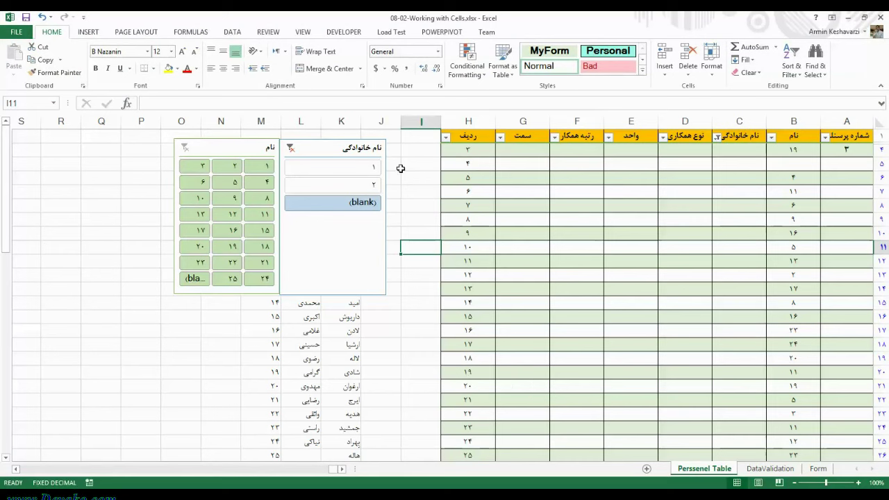
# Review the family-name slicer's layout and size options, then reselect cell A4.
pyautogui.click(302, 228)
pyautogui.click(526, 32)
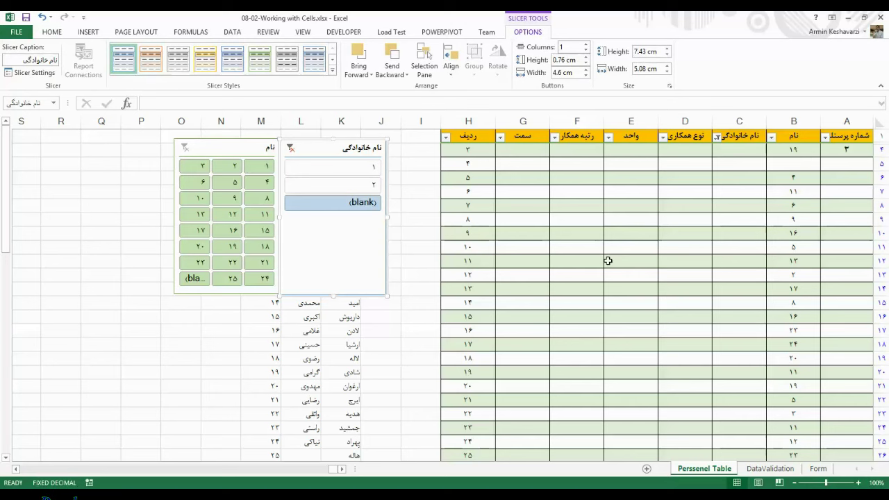
pyautogui.click(842, 150)
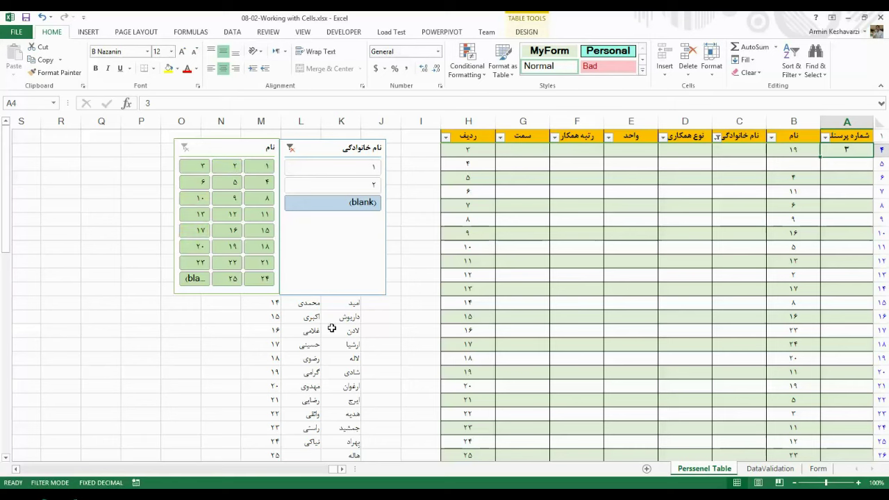
# Move via the DataValidation sheet to the Form sheet and select cells D5 and D6.
pyautogui.click(770, 469)
pyautogui.click(819, 469)
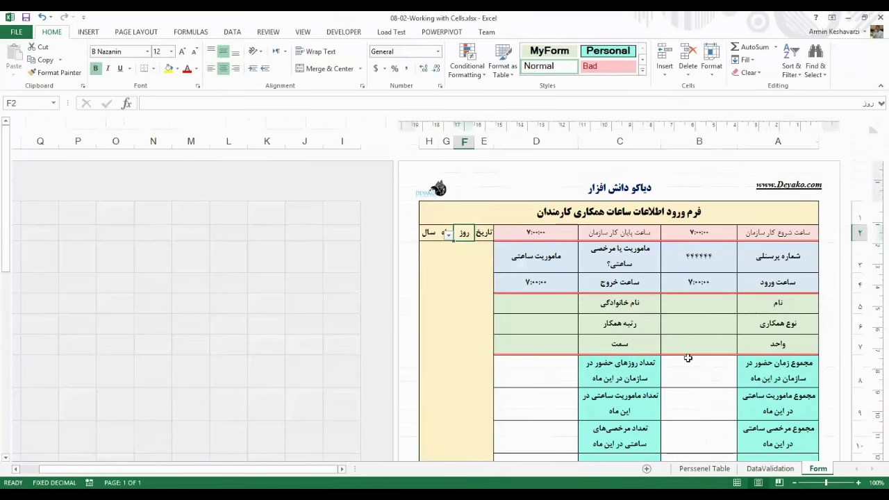
pyautogui.click(697, 307)
pyautogui.click(559, 311)
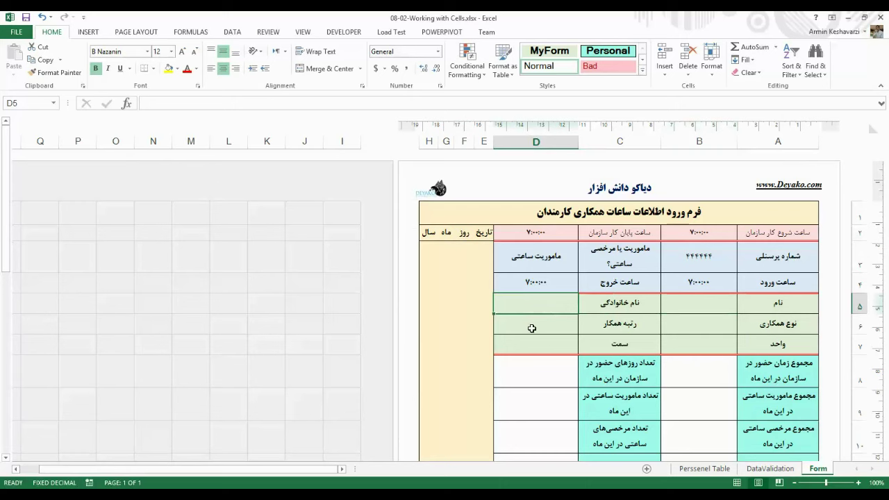
pyautogui.click(533, 327)
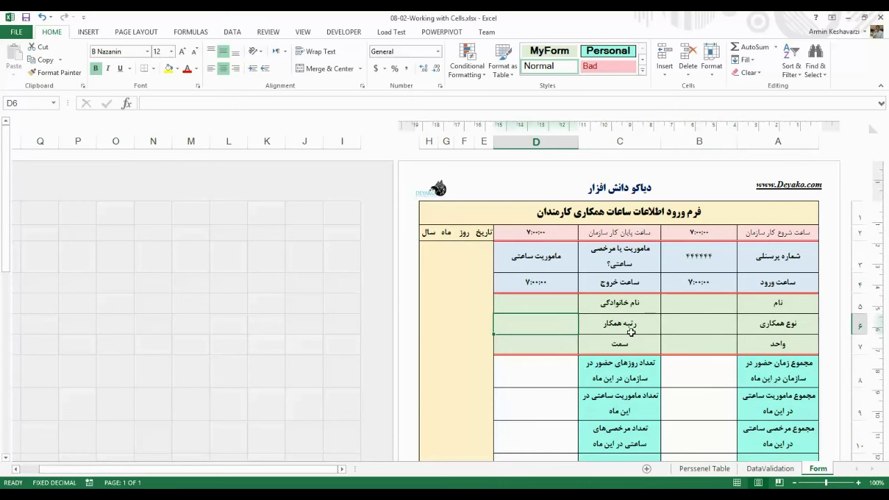